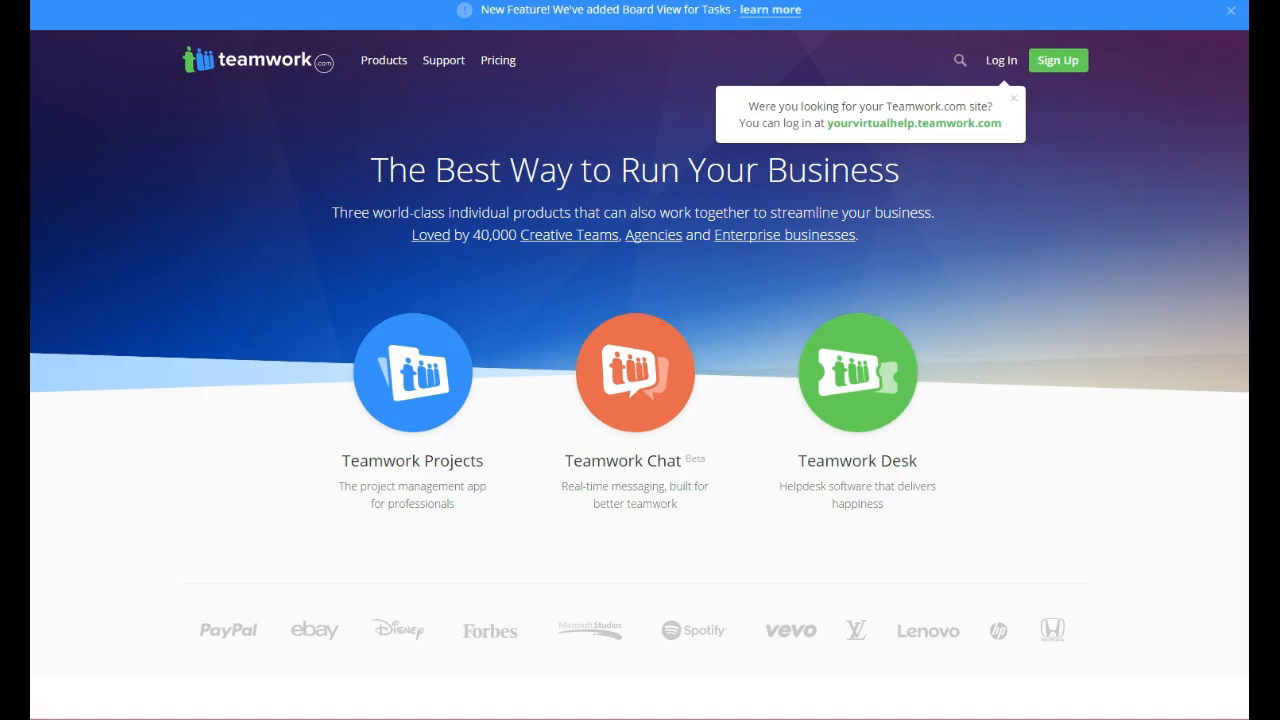
Review the Teamwork Projects pricing plans and show the downgrade options for the current subscription
{"action": "mouse_move", "coordinate": [391, 470]}
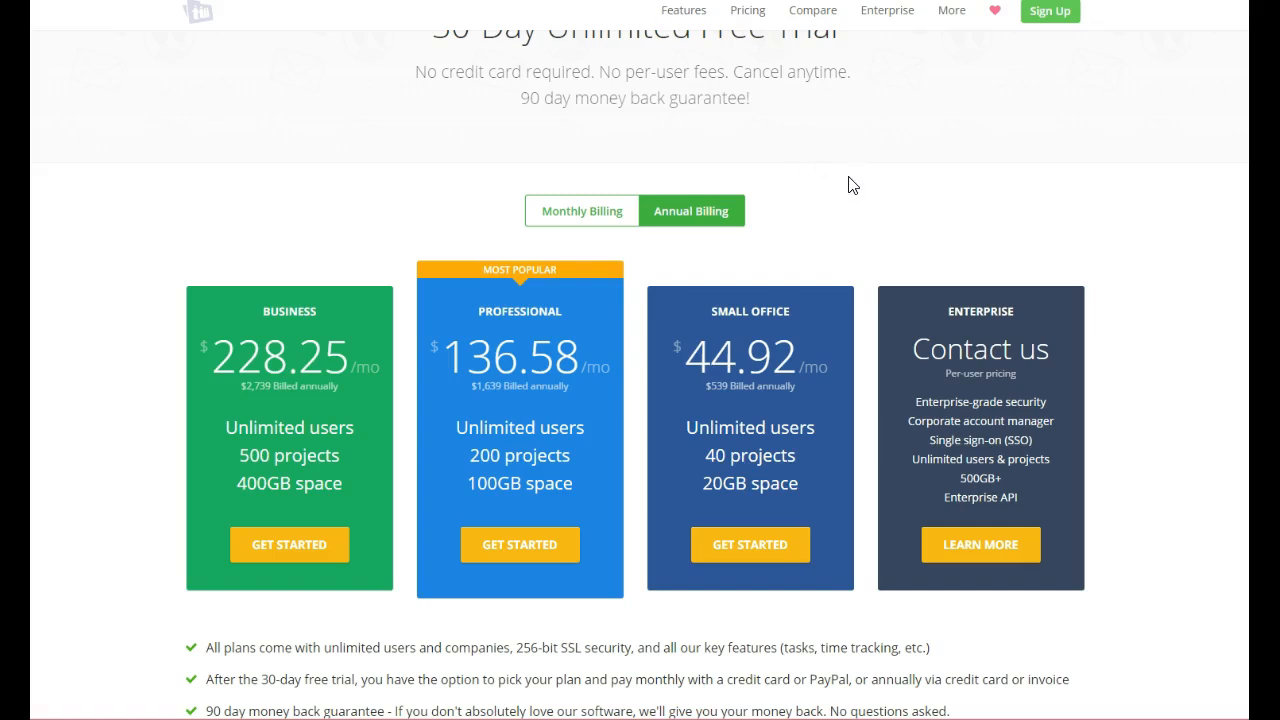
{"action": "scroll", "coordinate": [852, 186], "scroll_direction": "up", "scroll_amount": 2}
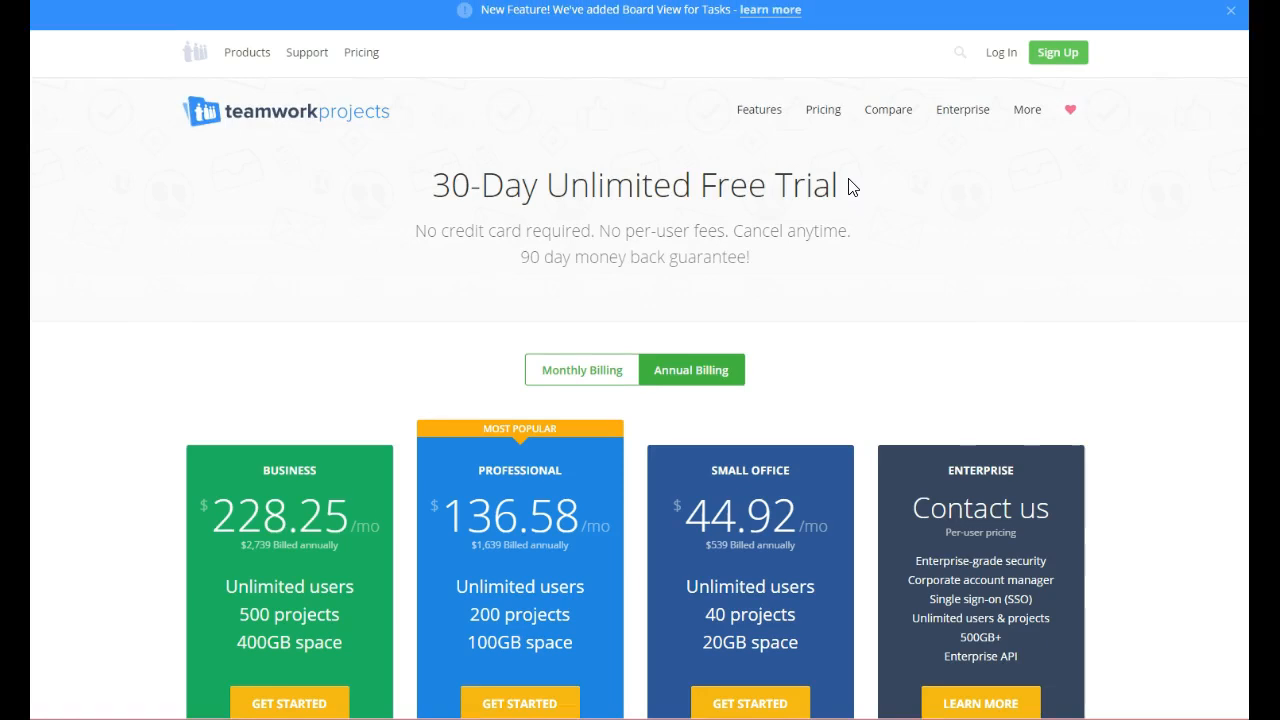
{"action": "scroll", "coordinate": [850, 190], "scroll_direction": "down", "scroll_amount": 5}
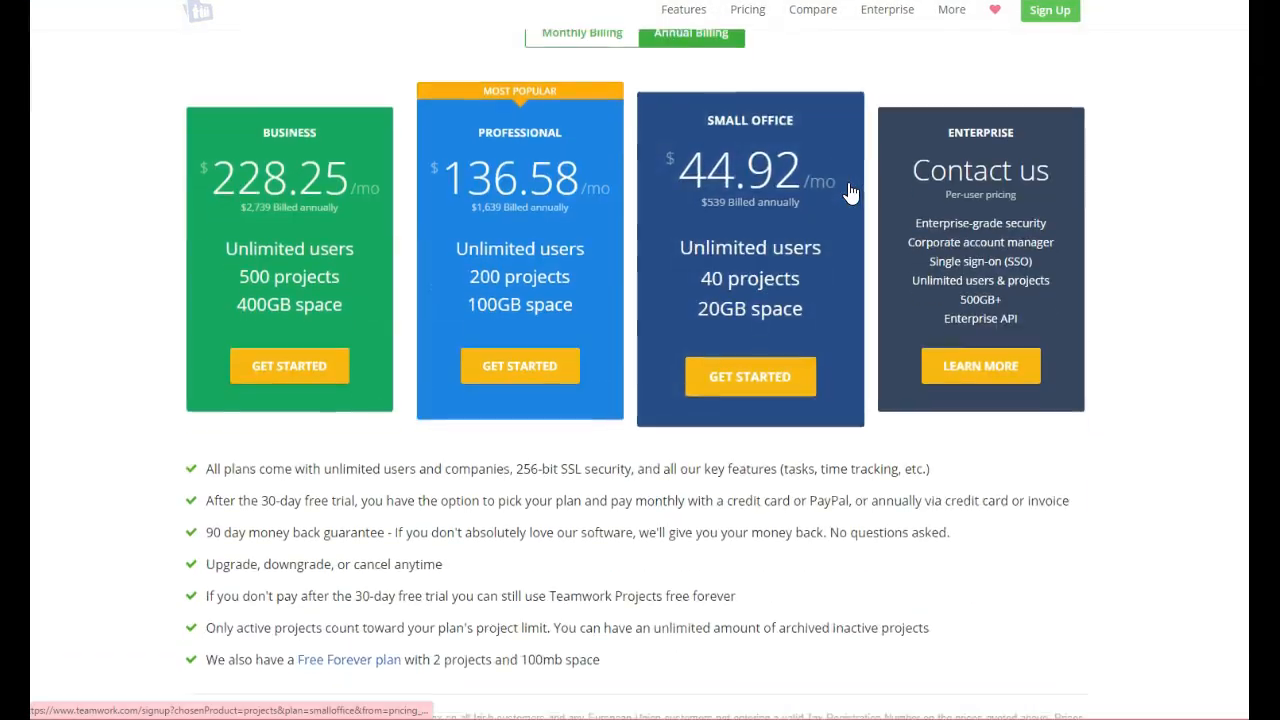
{"action": "scroll", "coordinate": [850, 192], "scroll_direction": "down", "scroll_amount": 1}
{"action": "scroll", "coordinate": [848, 194], "scroll_direction": "up", "scroll_amount": 2}
{"action": "scroll", "coordinate": [848, 194], "scroll_direction": "down", "scroll_amount": 1}
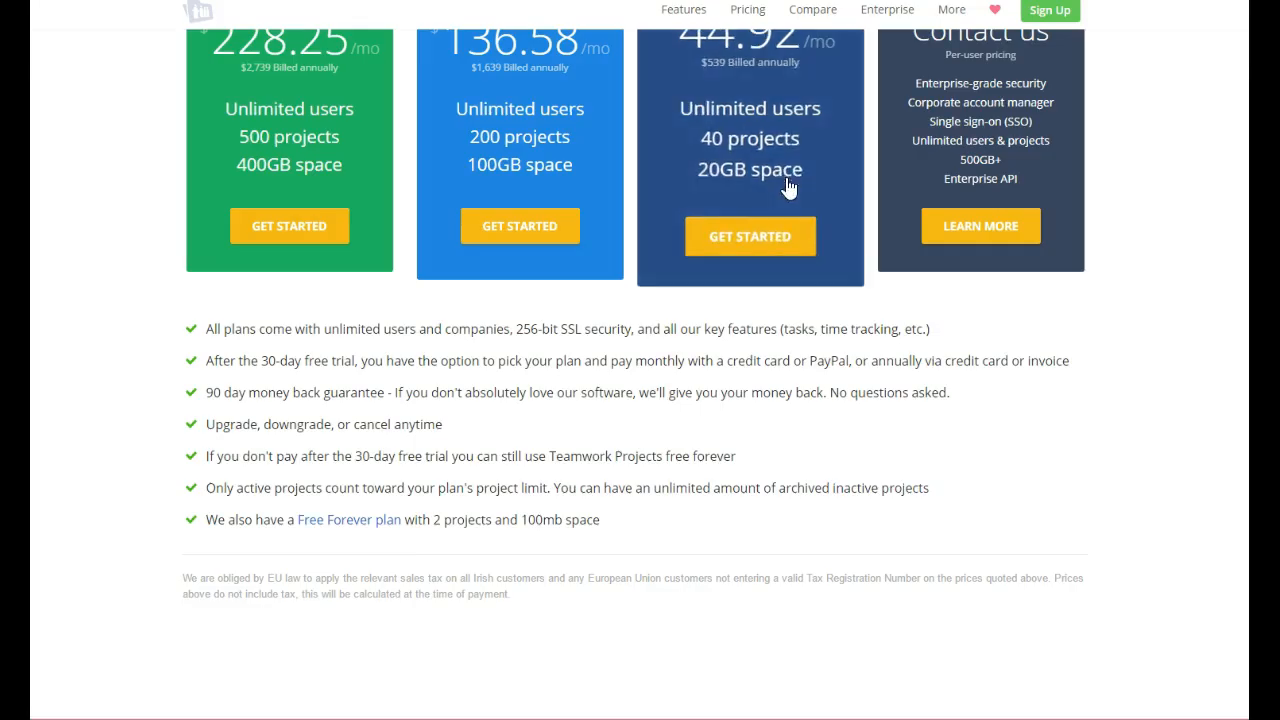
{"action": "scroll", "coordinate": [857, 260], "scroll_direction": "up", "scroll_amount": 3}
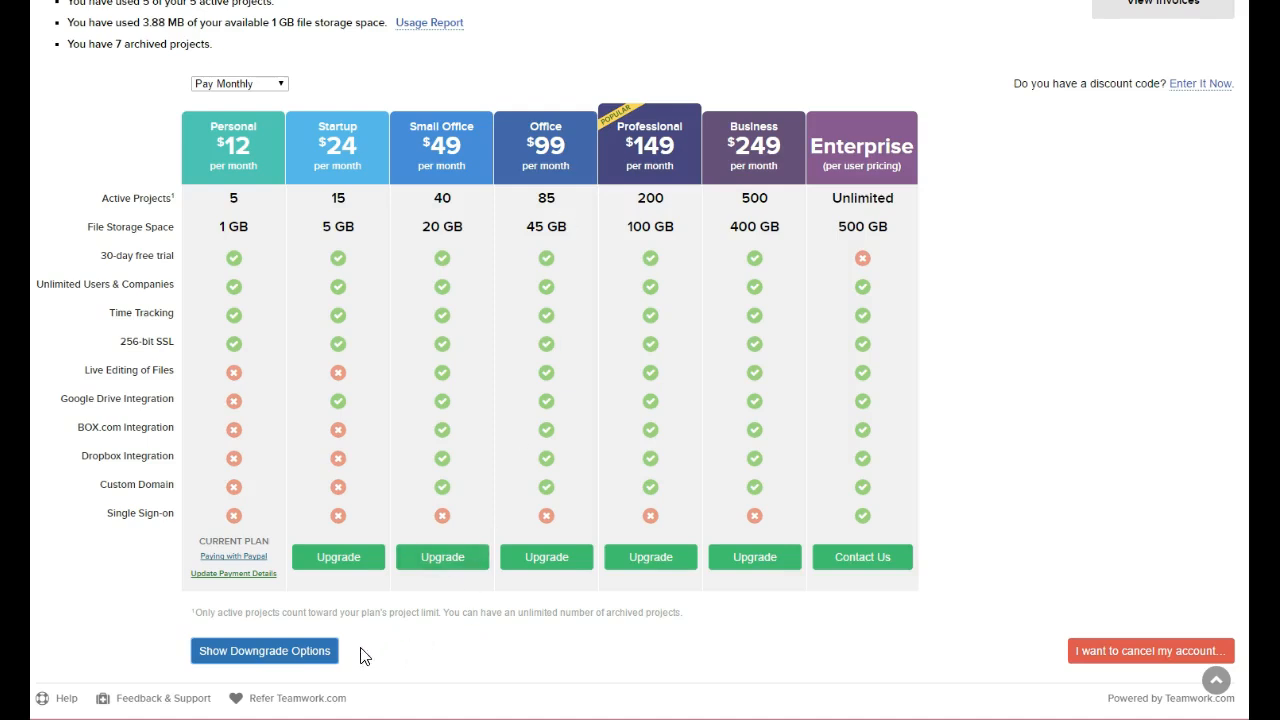
{"action": "left_click", "coordinate": [316, 655]}
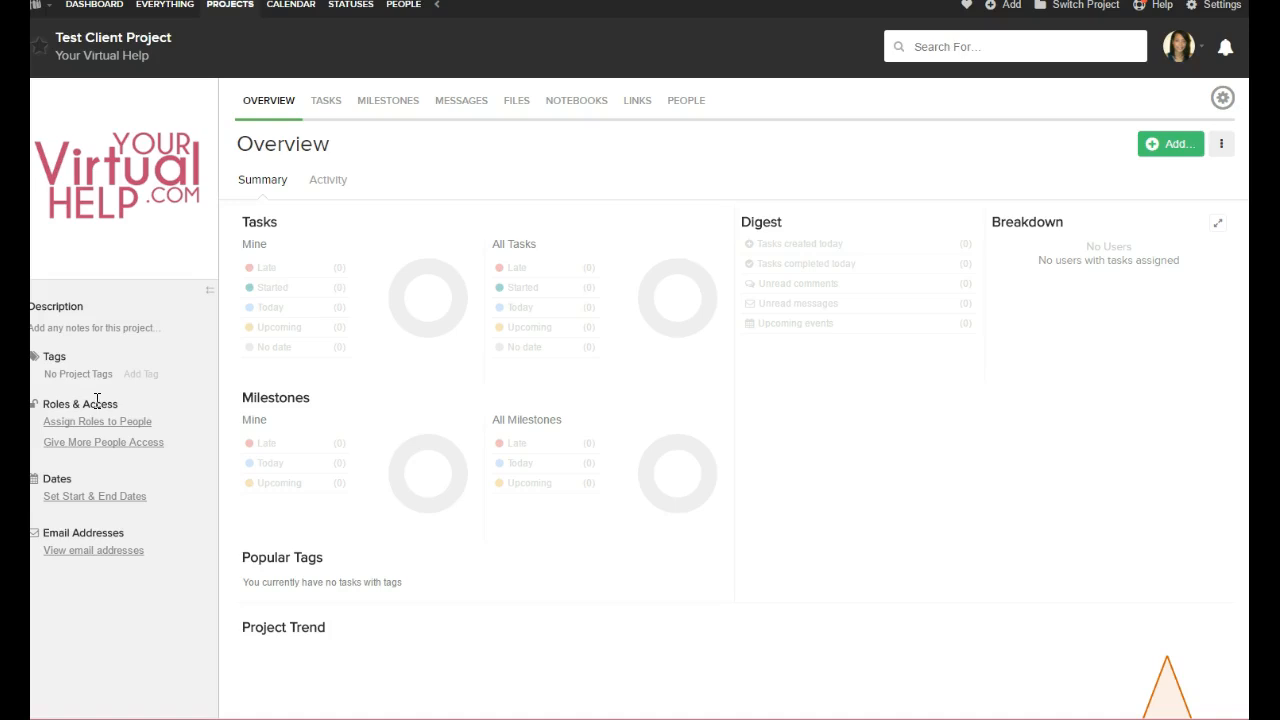
Check the start and end date option of Test Client Project and view the project's email addresses
{"action": "left_click", "coordinate": [107, 505]}
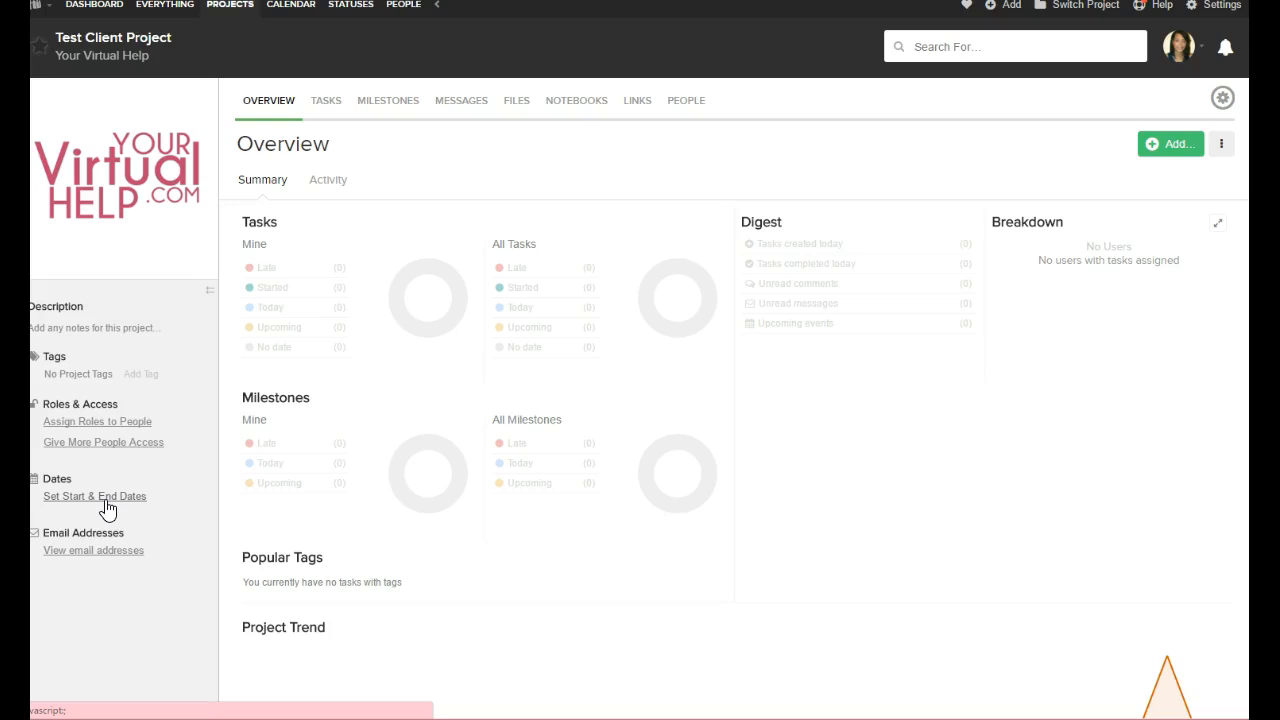
{"action": "left_click", "coordinate": [109, 549]}
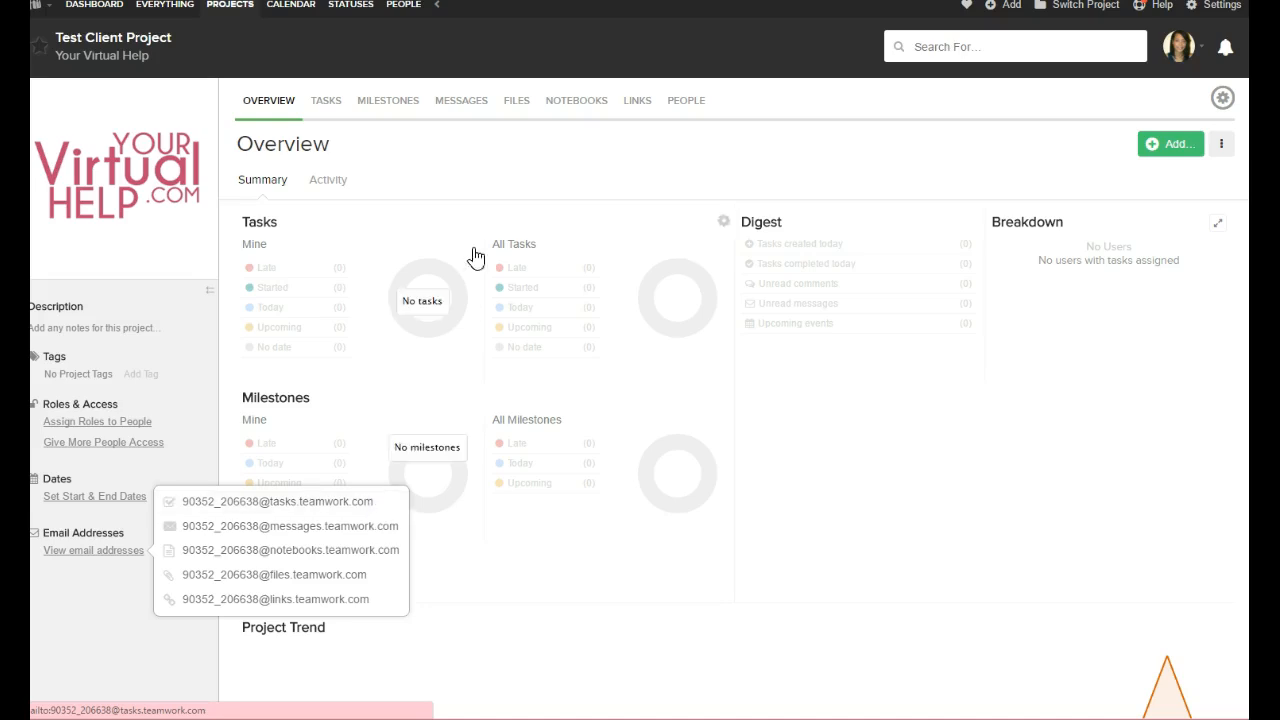
Start a new task list in the project's tasks and name it "Sample Tasklist #1"
{"action": "left_click", "coordinate": [338, 104]}
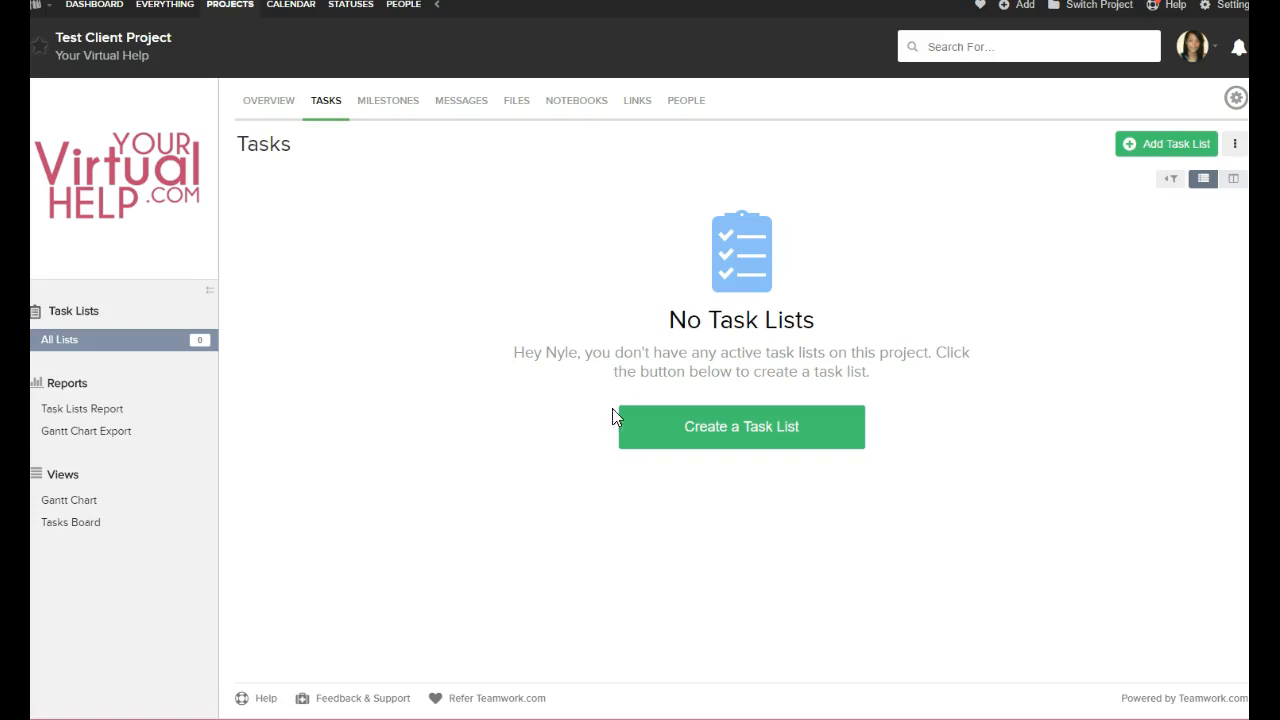
{"action": "left_click", "coordinate": [834, 430]}
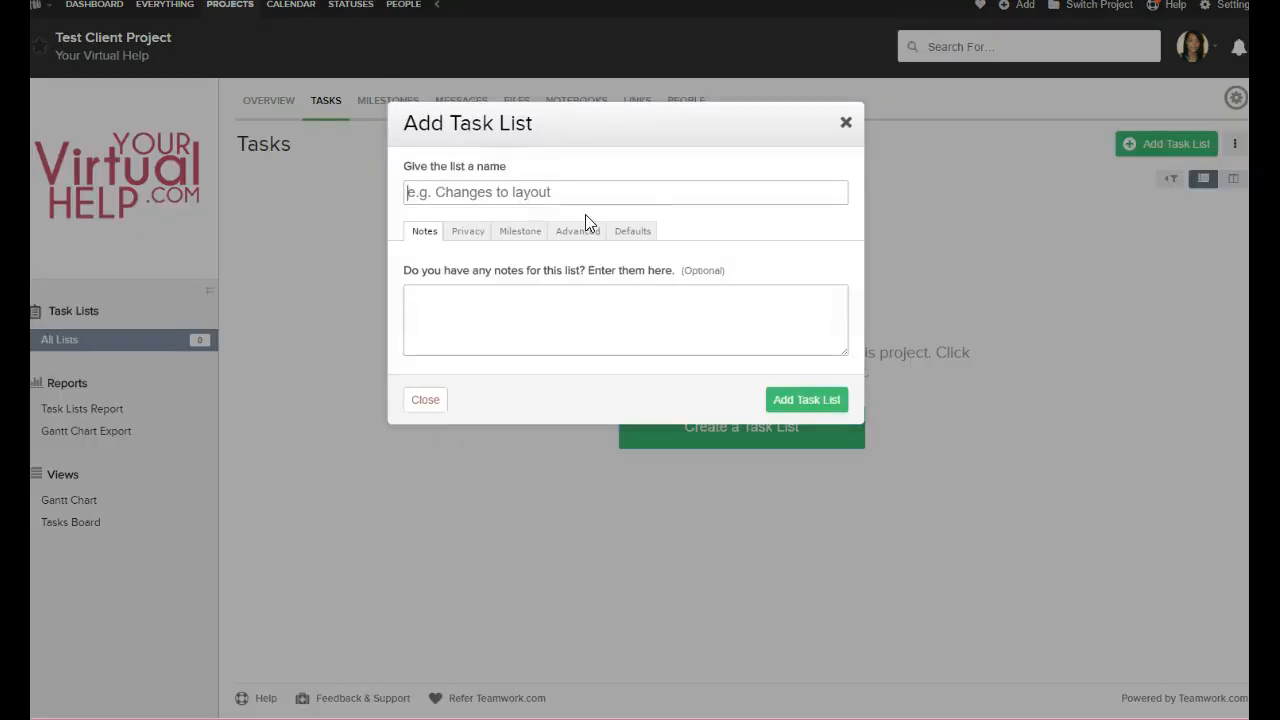
{"action": "type", "text": "Sam"}
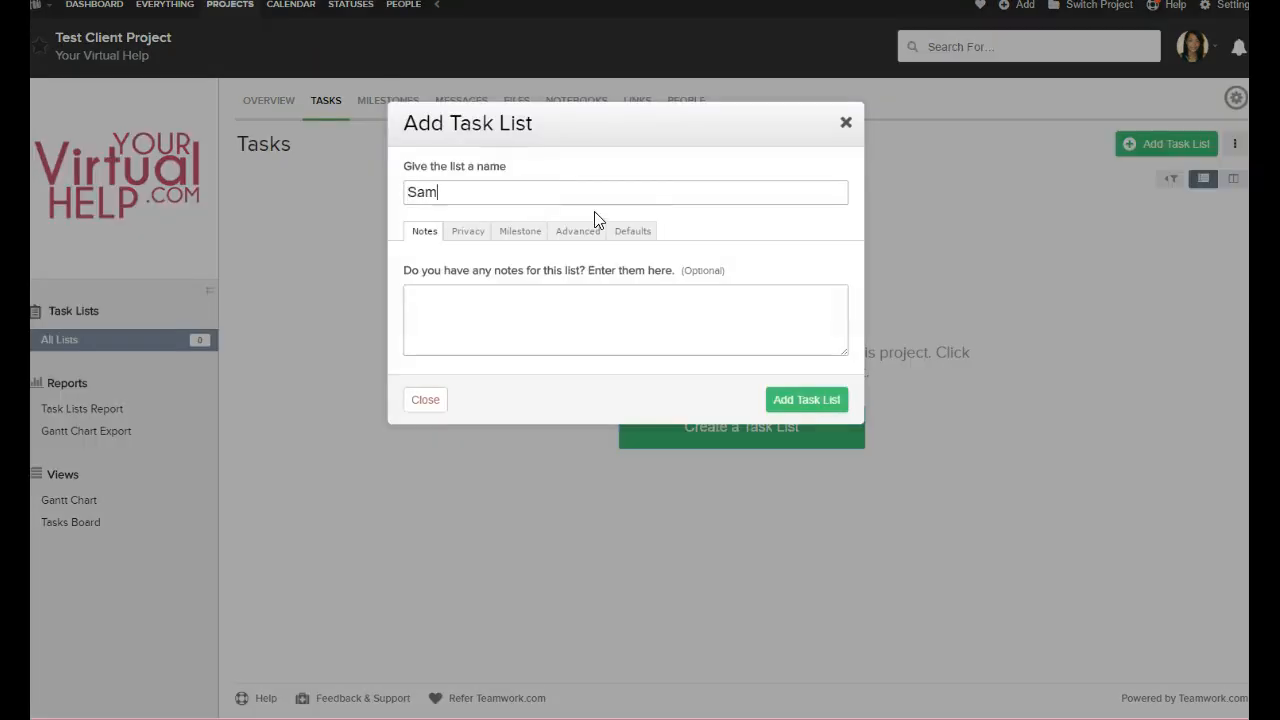
{"action": "type", "text": "ple Taks"}
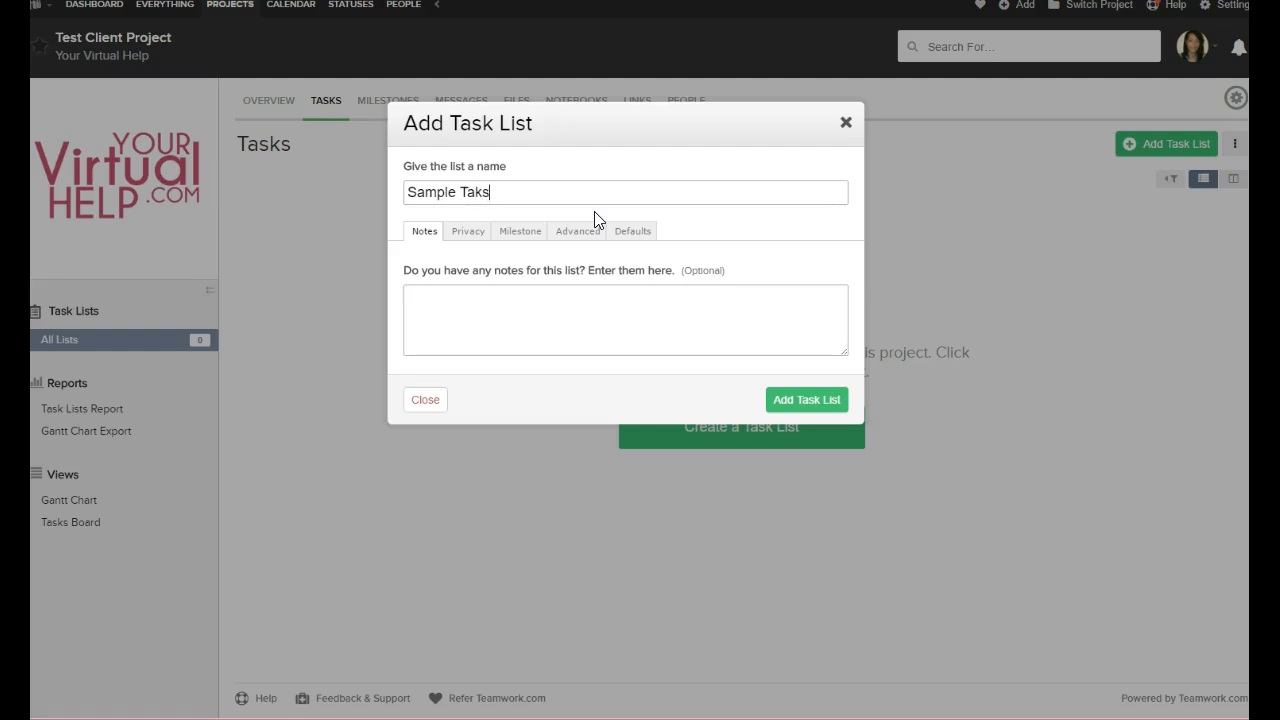
{"action": "key", "text": "BackSpace"}
{"action": "key", "text": "BackSpace"}
{"action": "type", "text": "sklist #1"}
Examine who can view the new task list and its milestone options
{"action": "left_click", "coordinate": [487, 236]}
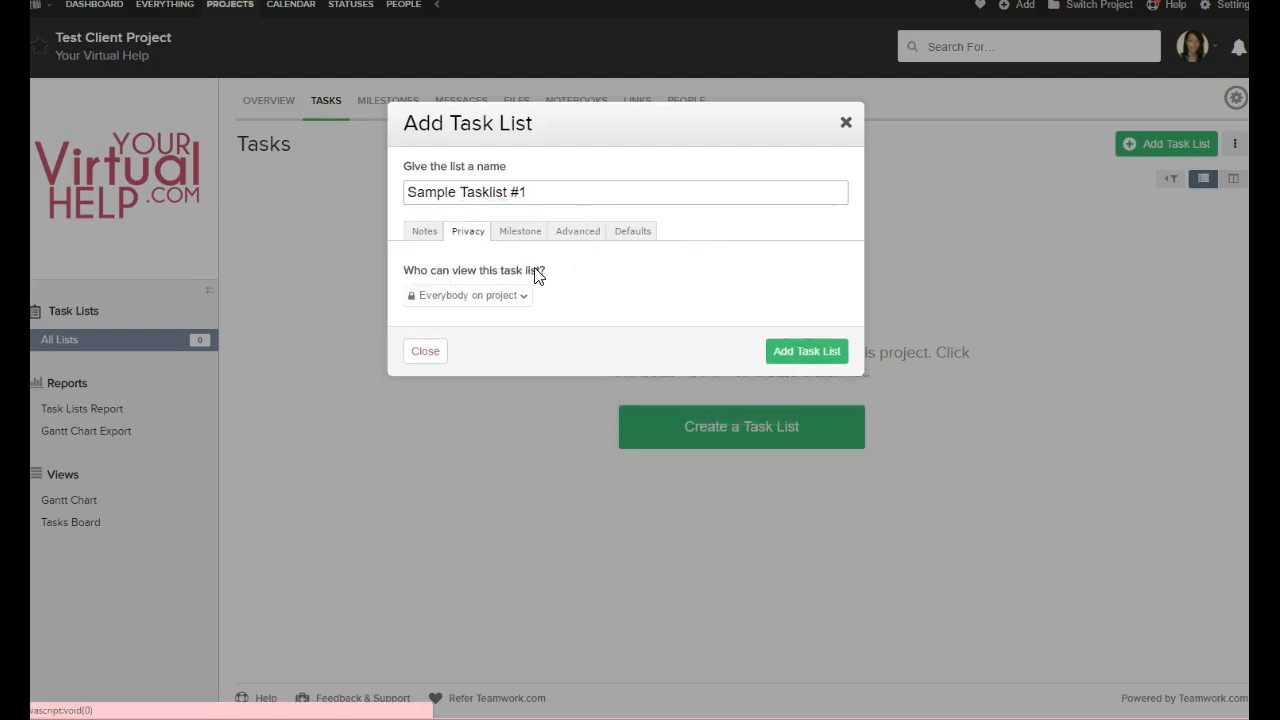
{"action": "left_click", "coordinate": [526, 295]}
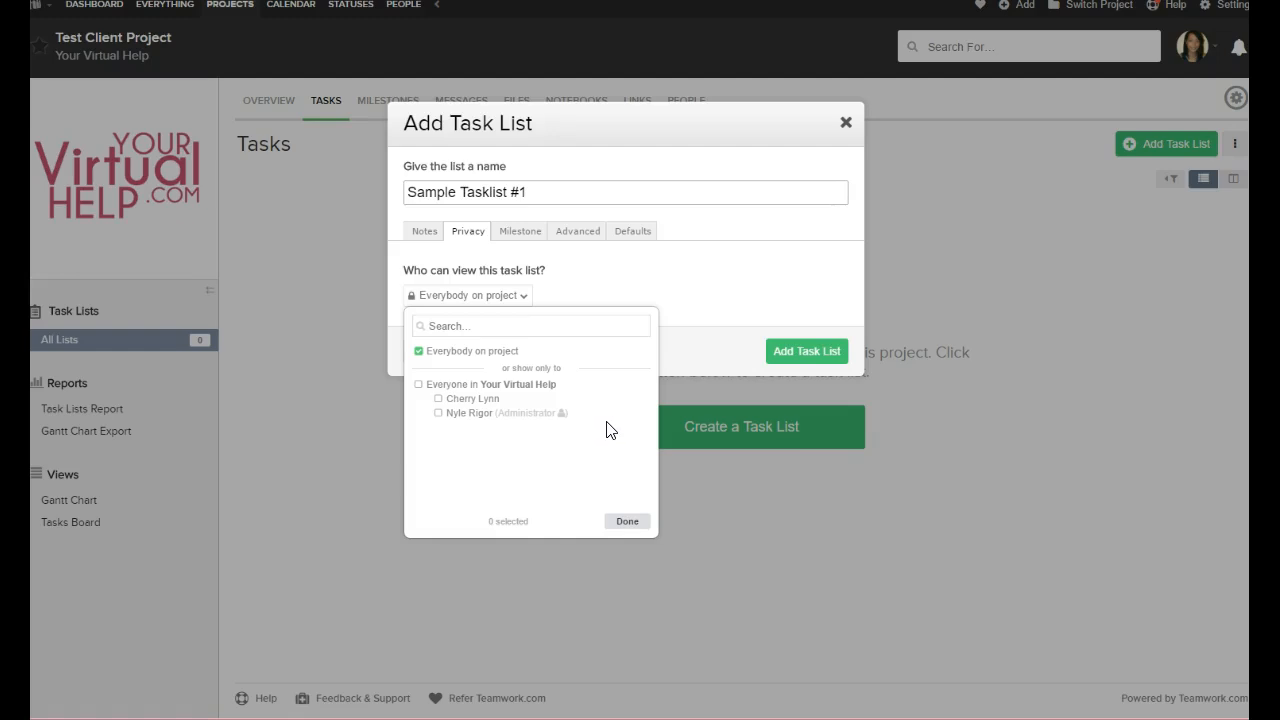
{"action": "left_click", "coordinate": [960, 296]}
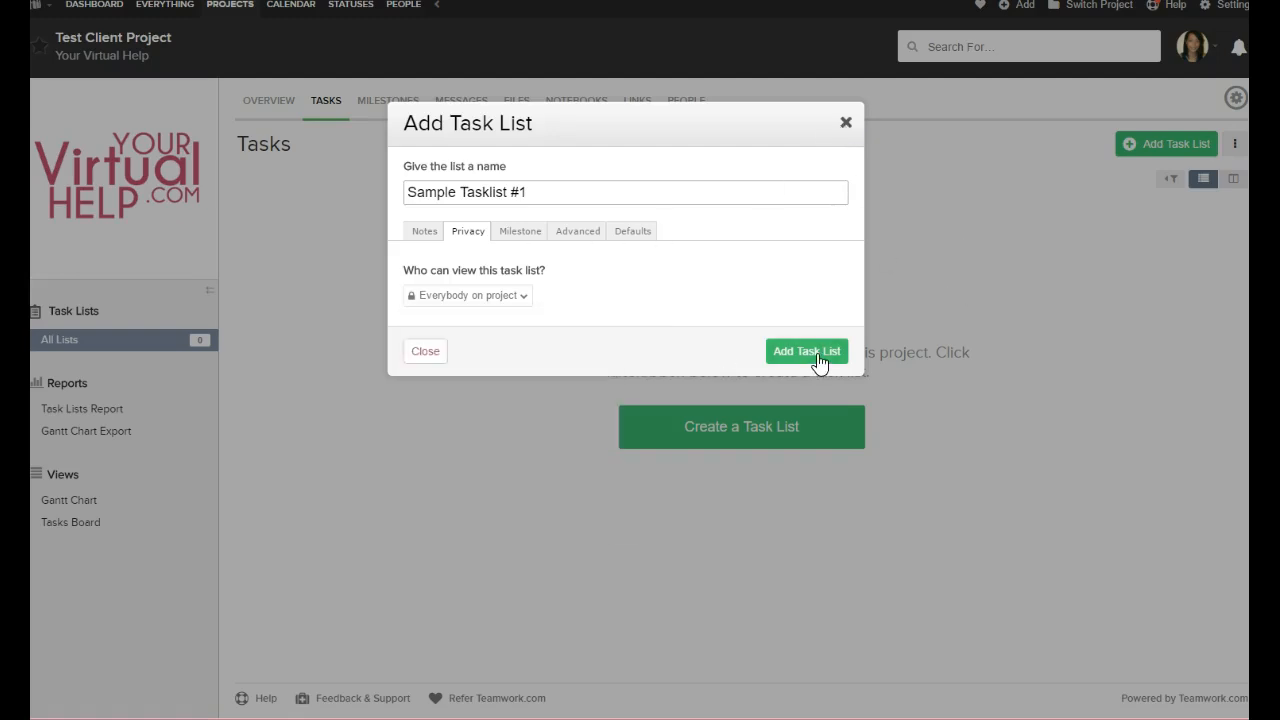
{"action": "left_click", "coordinate": [530, 233]}
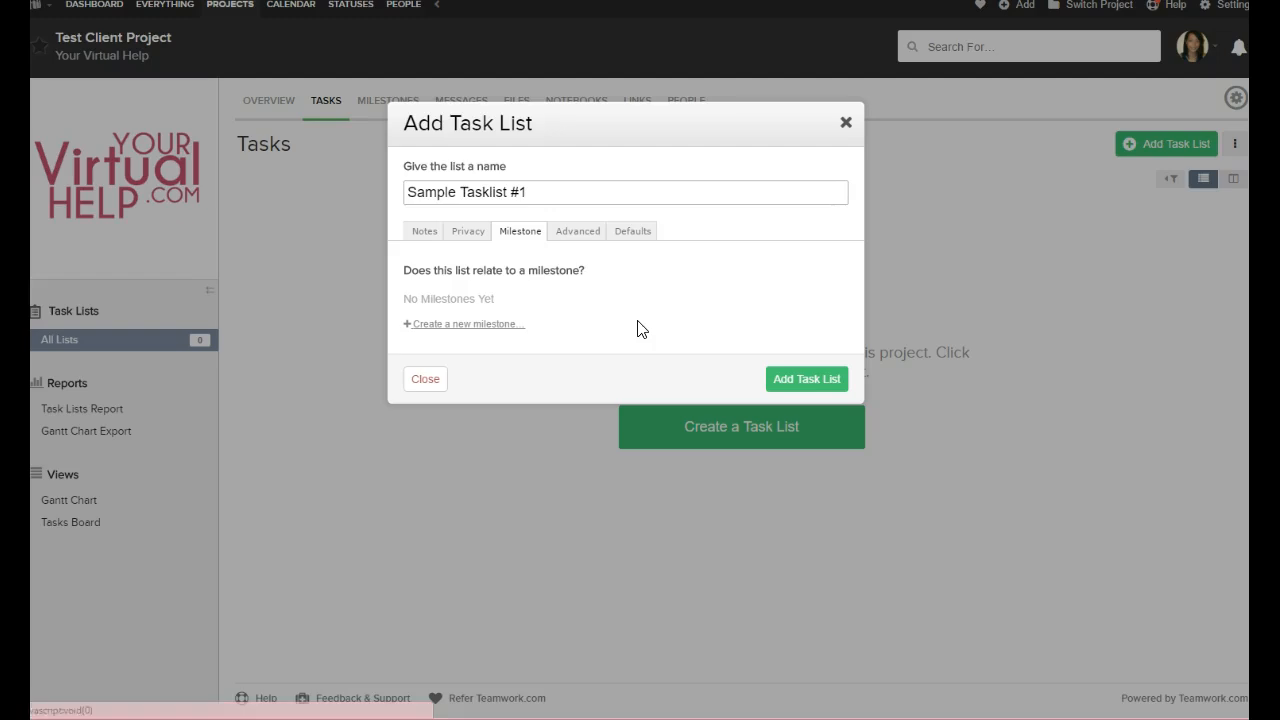
Look through the templates available for the new task list without choosing one
{"action": "left_click", "coordinate": [582, 242]}
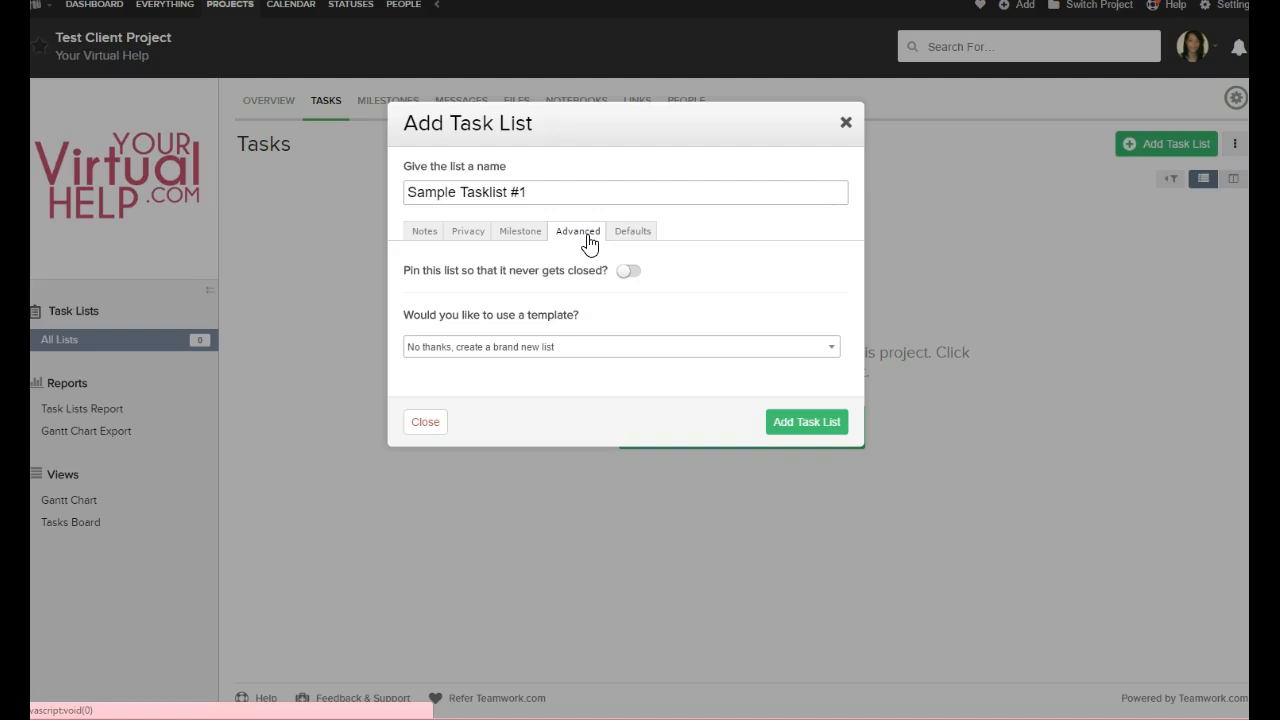
{"action": "left_click", "coordinate": [683, 346]}
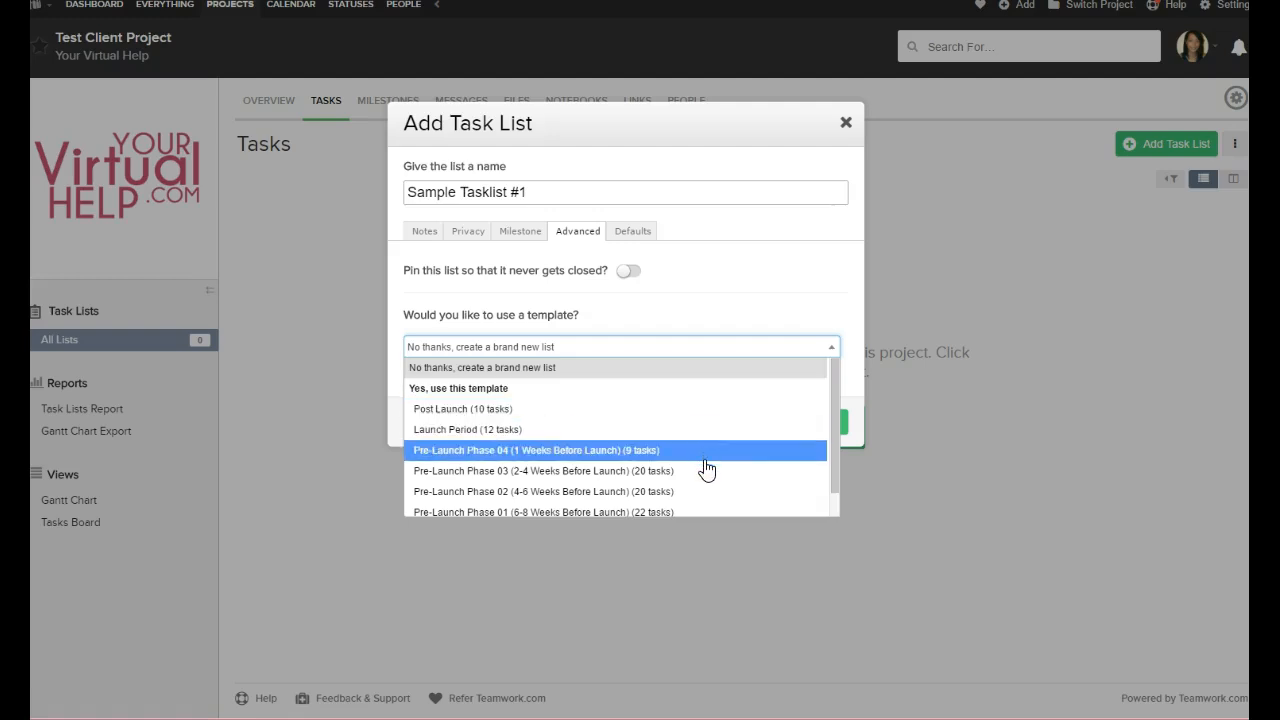
{"action": "scroll", "coordinate": [707, 470], "scroll_direction": "down", "scroll_amount": 1}
{"action": "scroll", "coordinate": [716, 470], "scroll_direction": "up", "scroll_amount": 1}
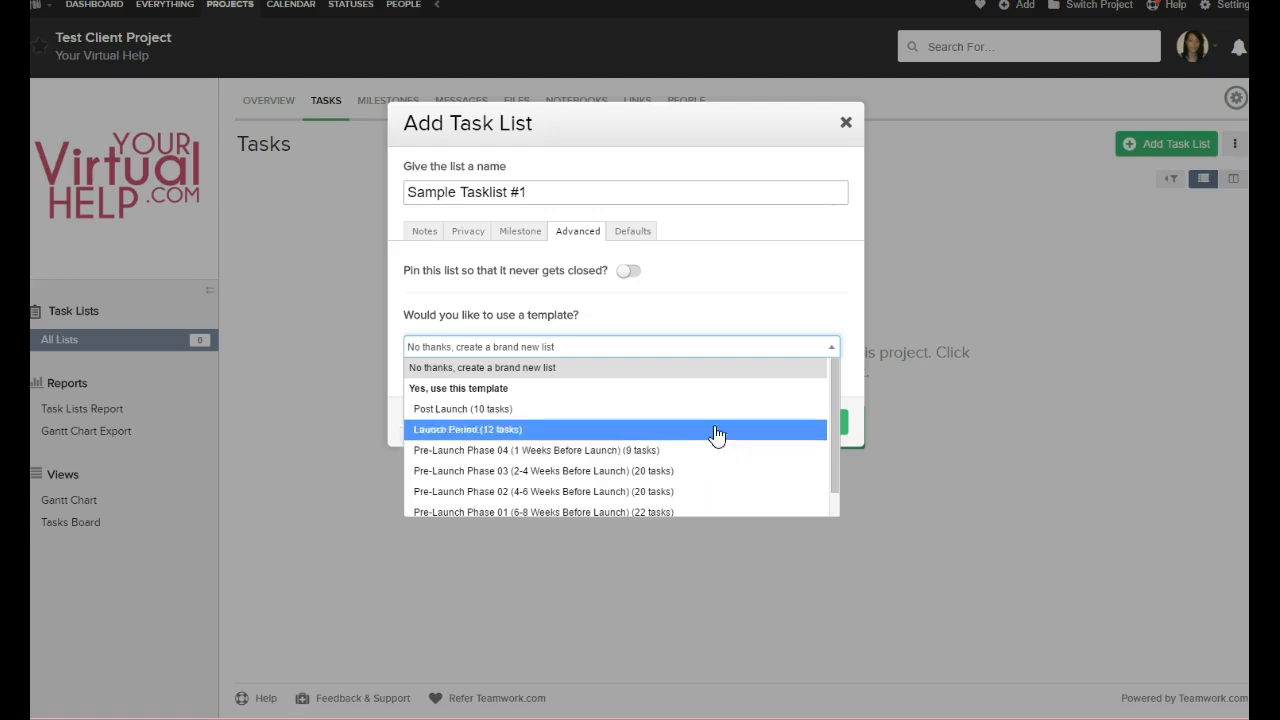
{"action": "left_click", "coordinate": [744, 322]}
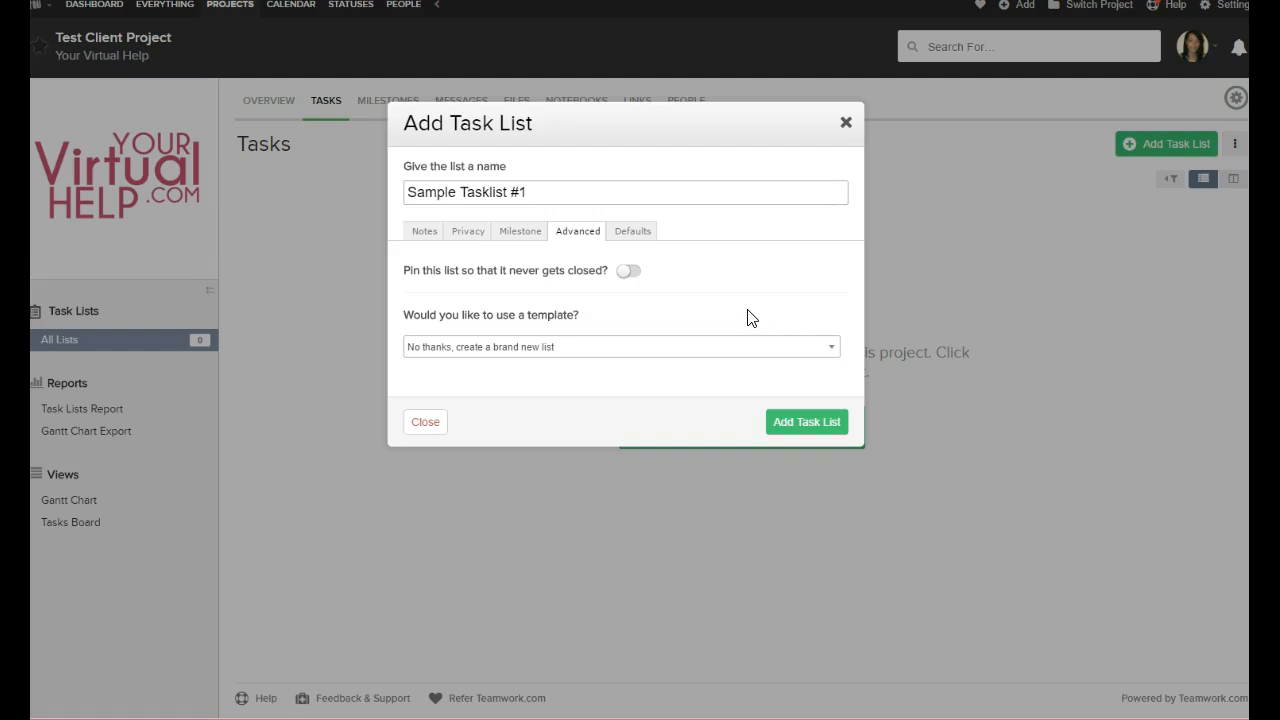
{"action": "key", "text": "super"}
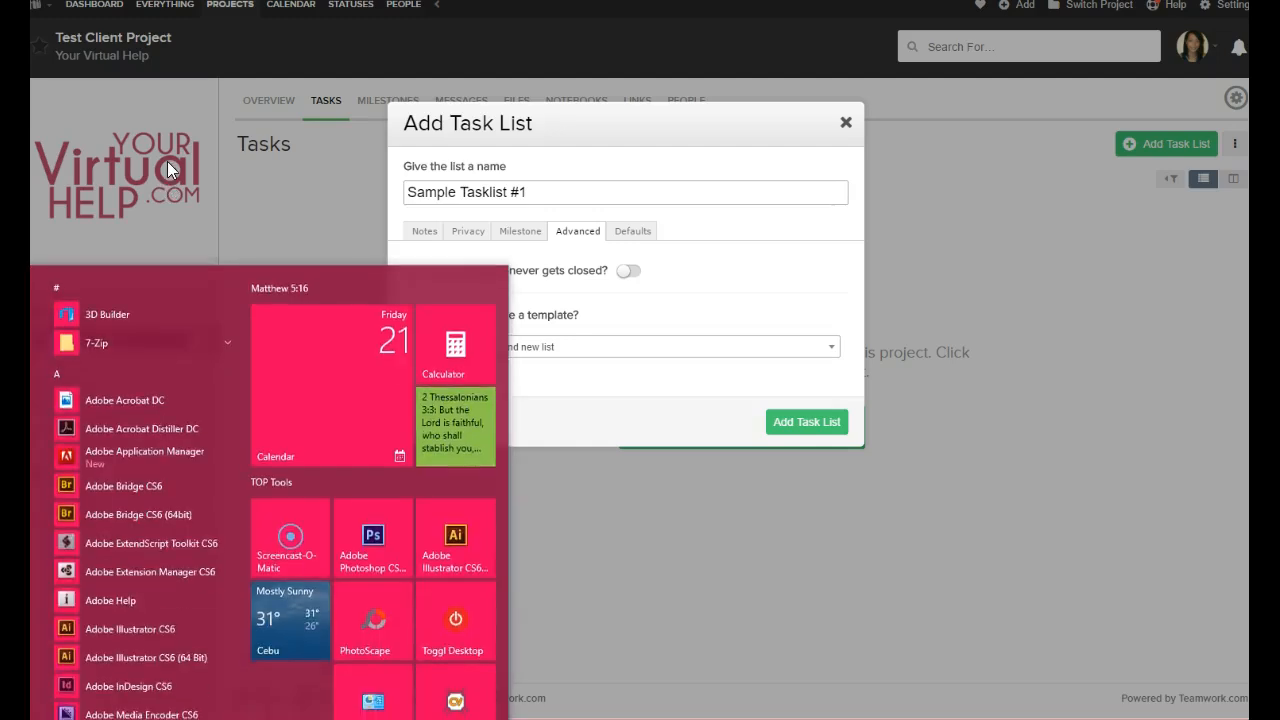
{"action": "key", "text": "super"}
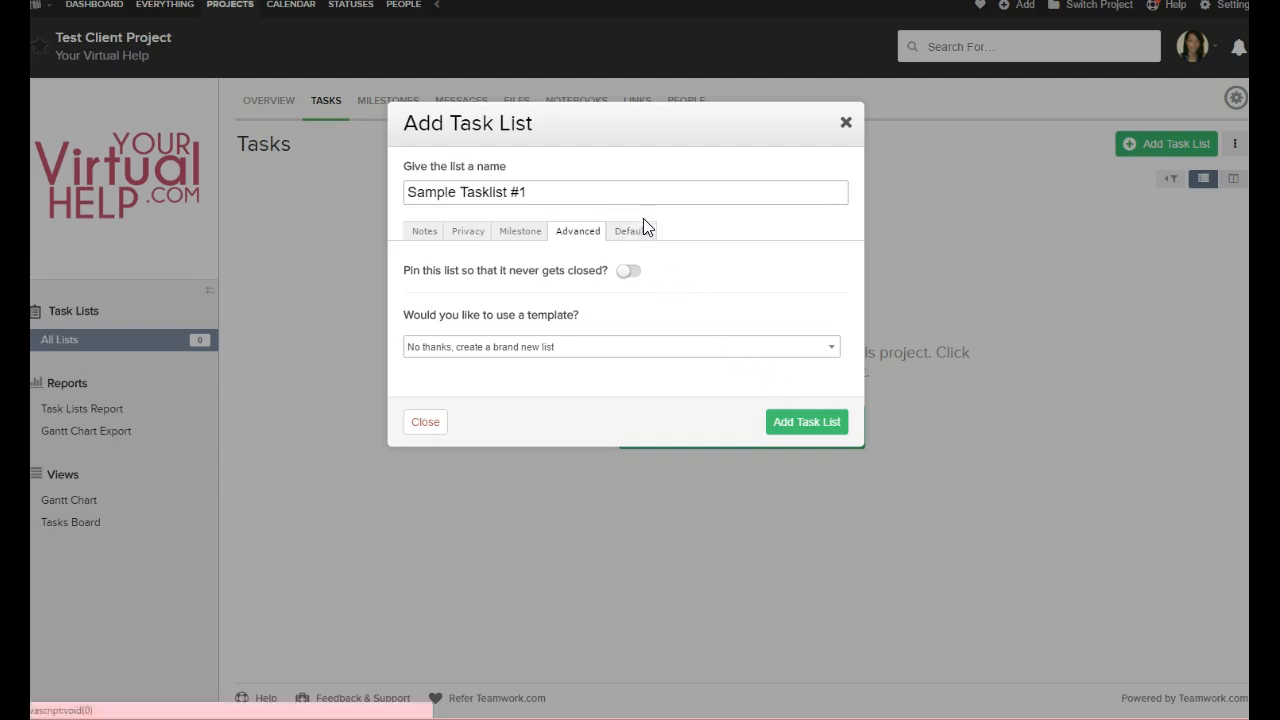
Pin the new task list so that it never gets closed and add it to the project
{"action": "left_click", "coordinate": [631, 280]}
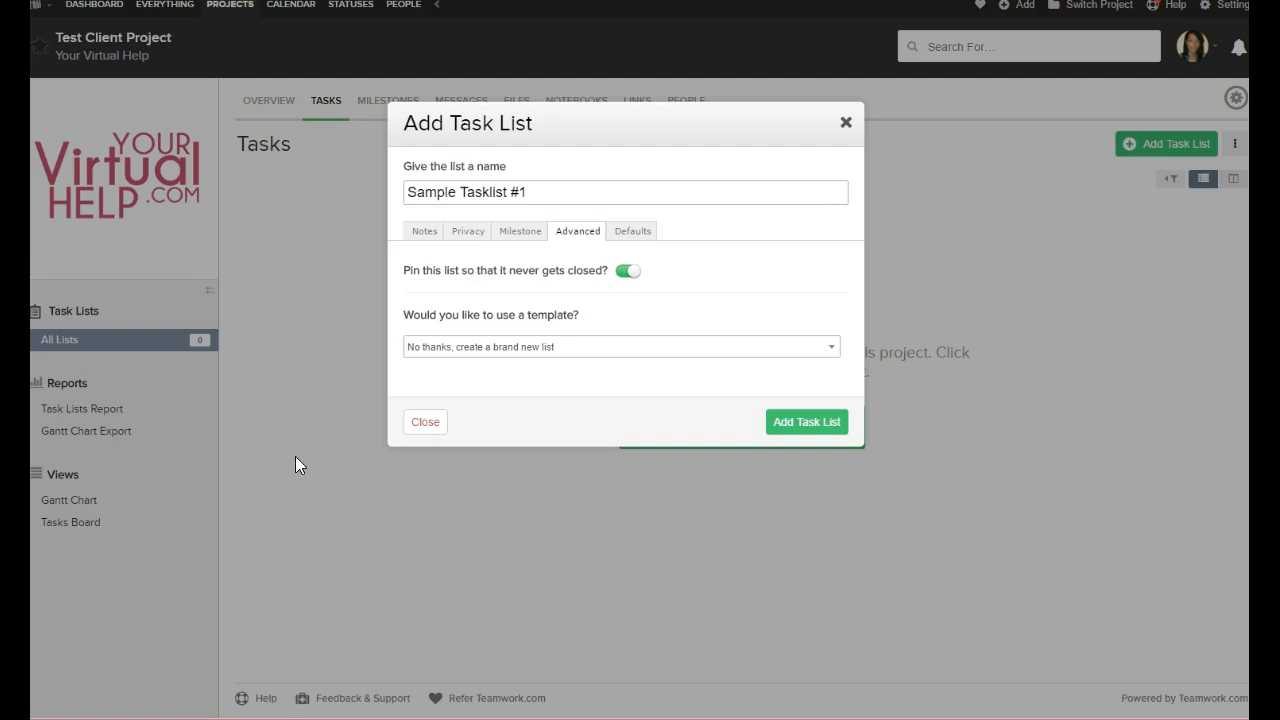
{"action": "left_click", "coordinate": [808, 428]}
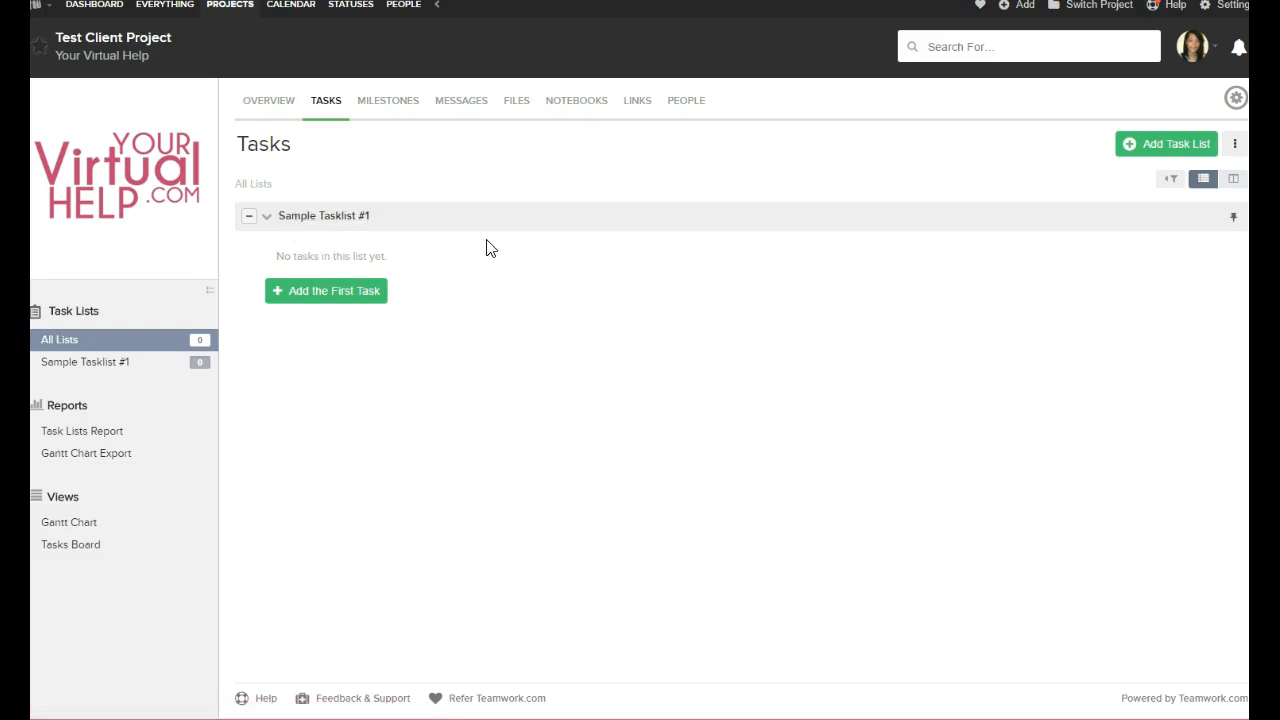
Start the first task in Sample Tasklist #1, check the assignee choices and enter the description "**Test Description**"
{"action": "left_click", "coordinate": [331, 292]}
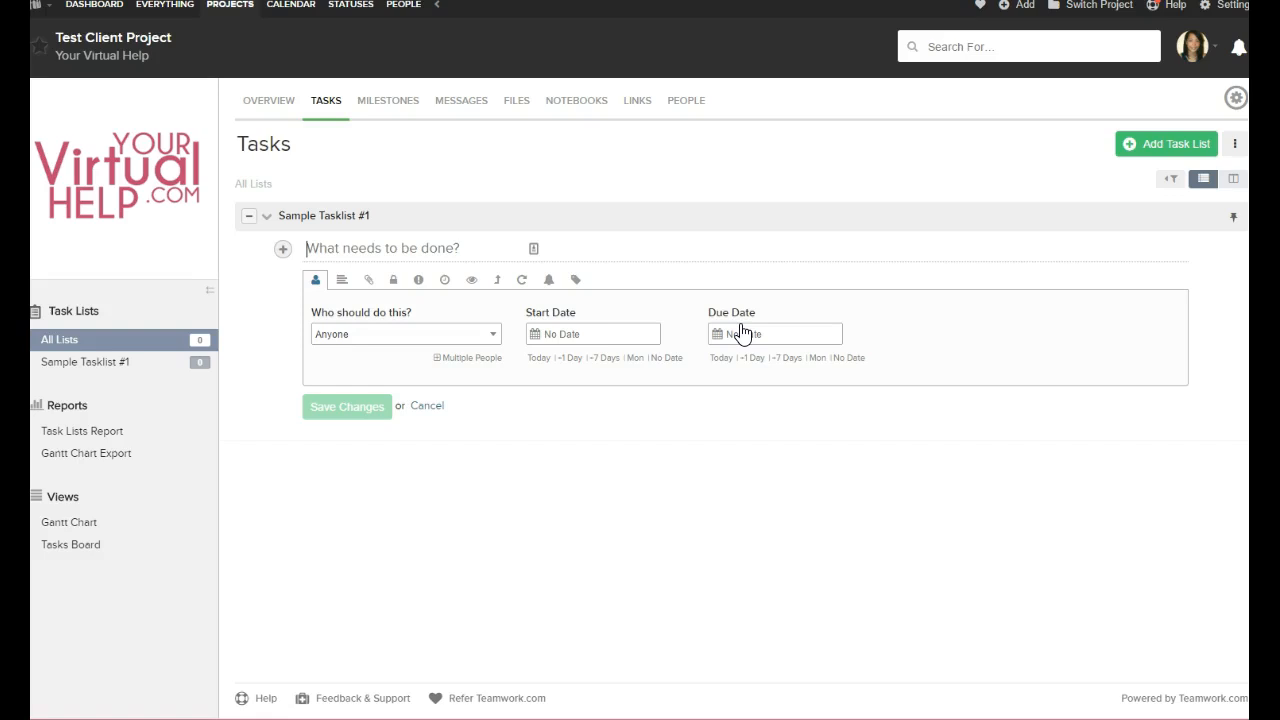
{"action": "left_click", "coordinate": [476, 338]}
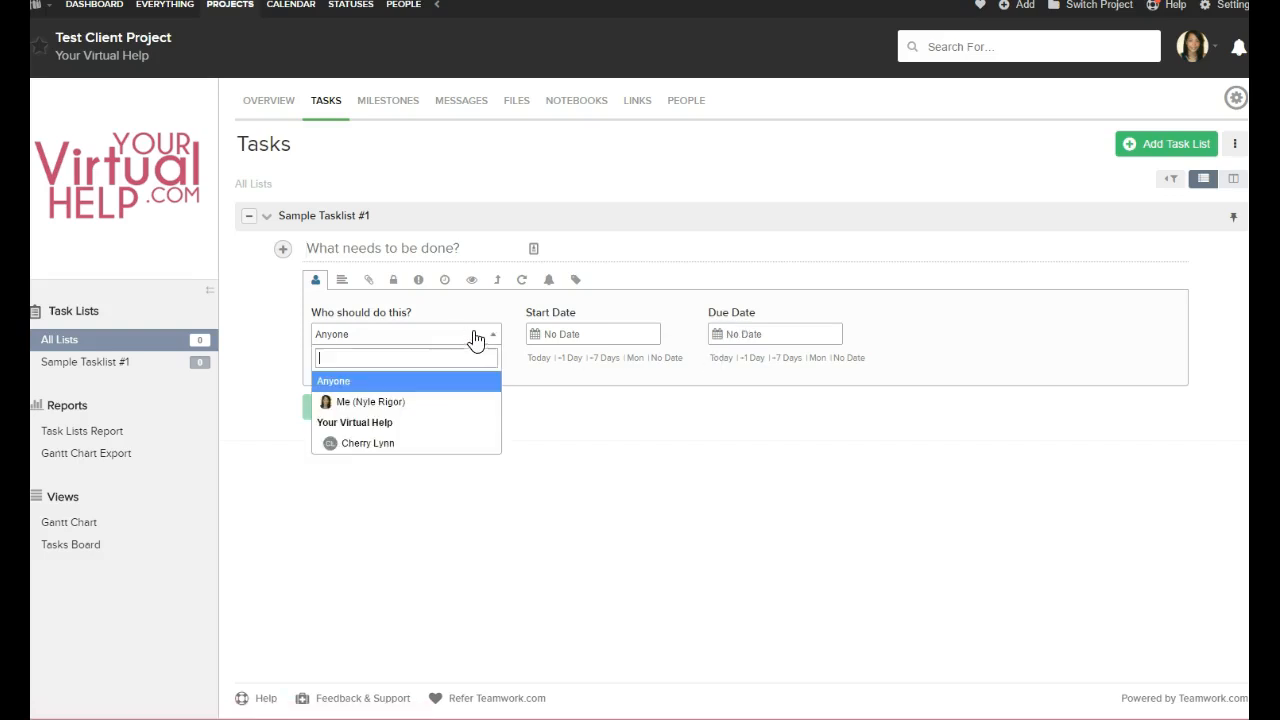
{"action": "left_click", "coordinate": [342, 280]}
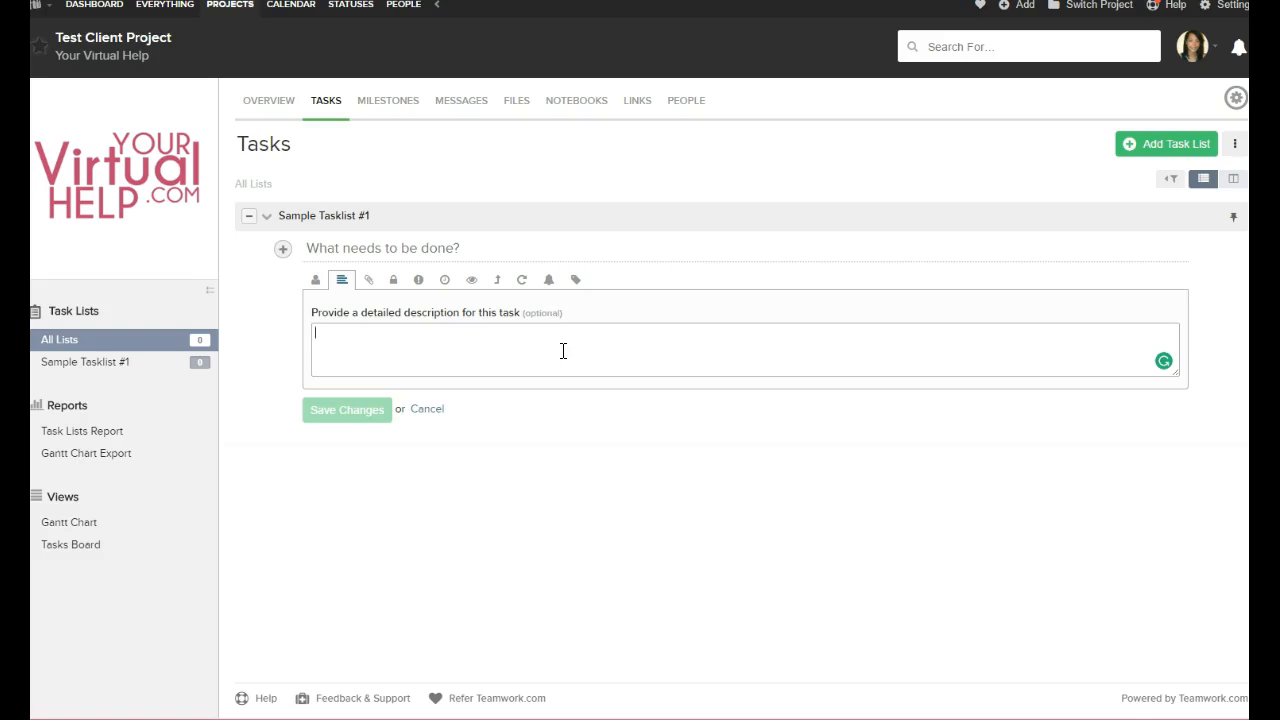
{"action": "type", "text": "**Test Description"}
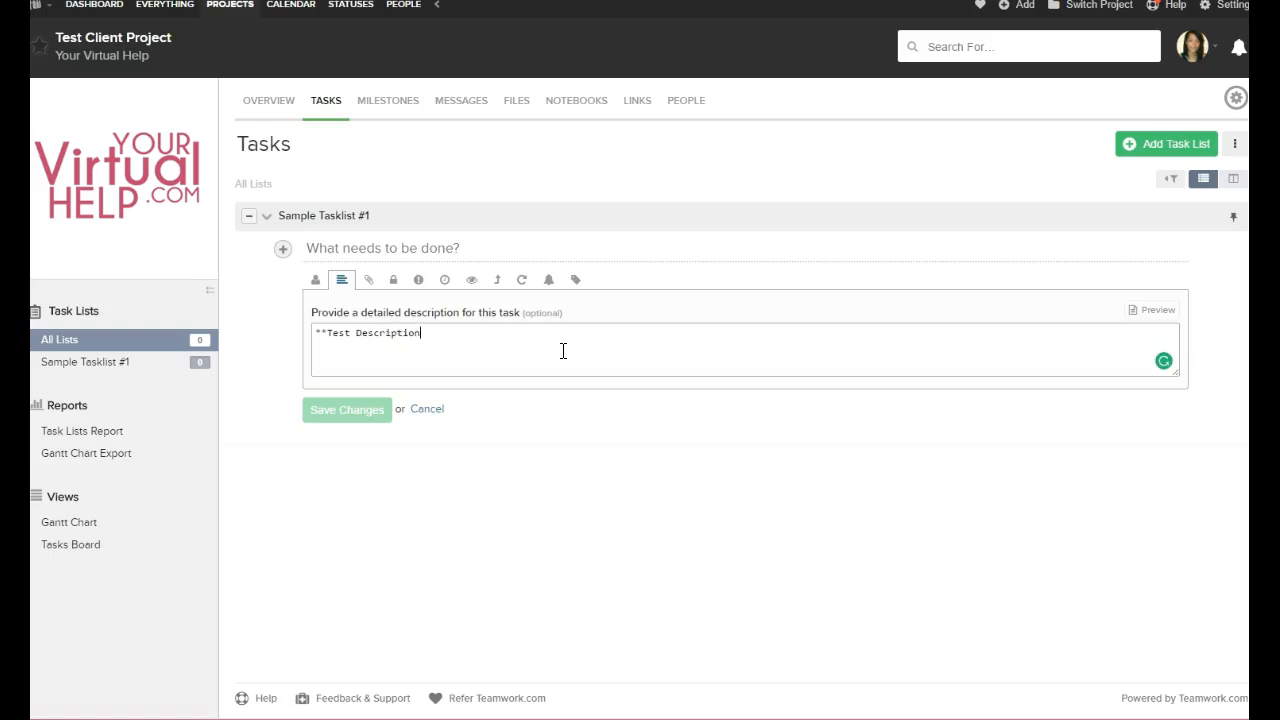
{"action": "type", "text": "**"}
Examine the new task's file attachment options and the choices for who can see it, without changing them
{"action": "left_click", "coordinate": [368, 280]}
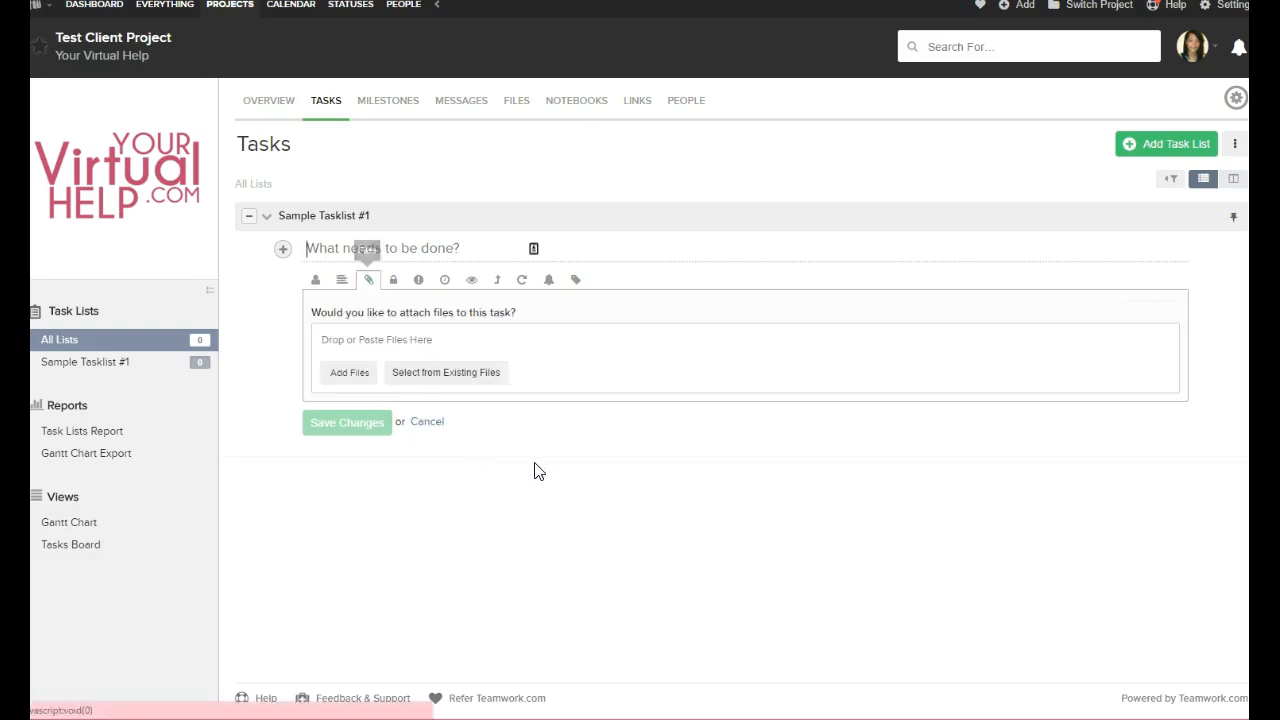
{"action": "left_click", "coordinate": [395, 288]}
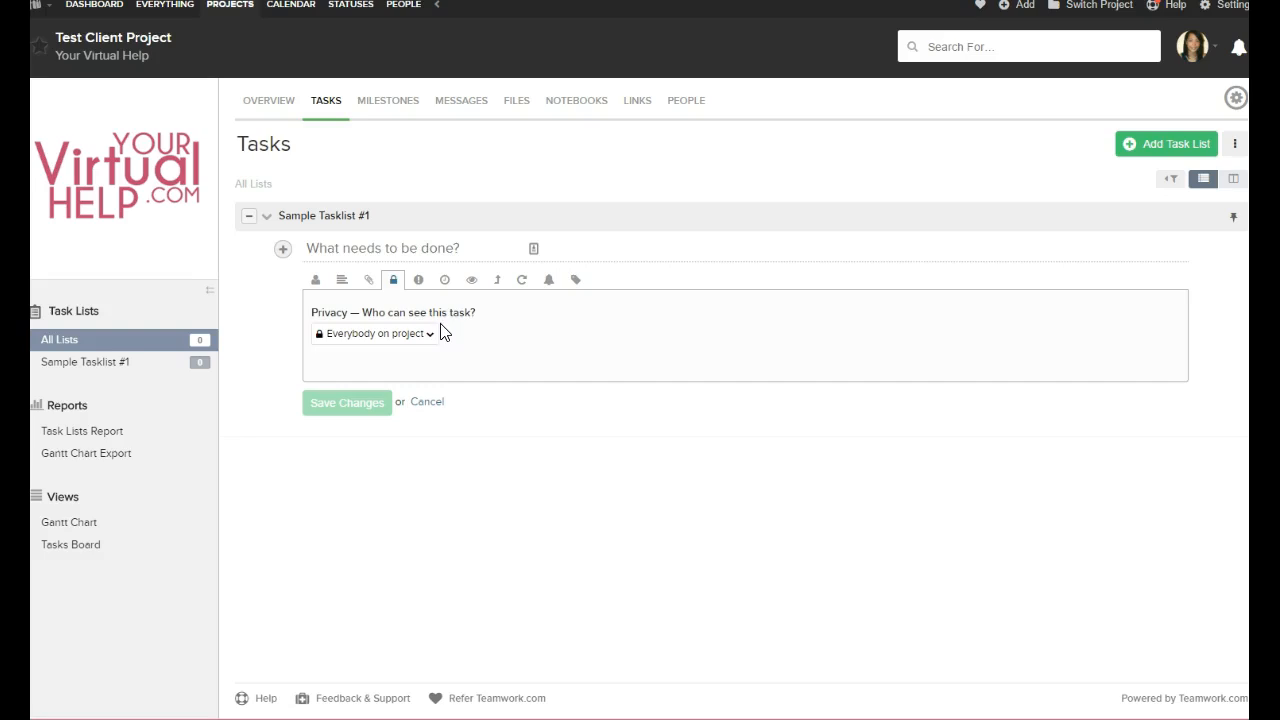
{"action": "left_click", "coordinate": [430, 335]}
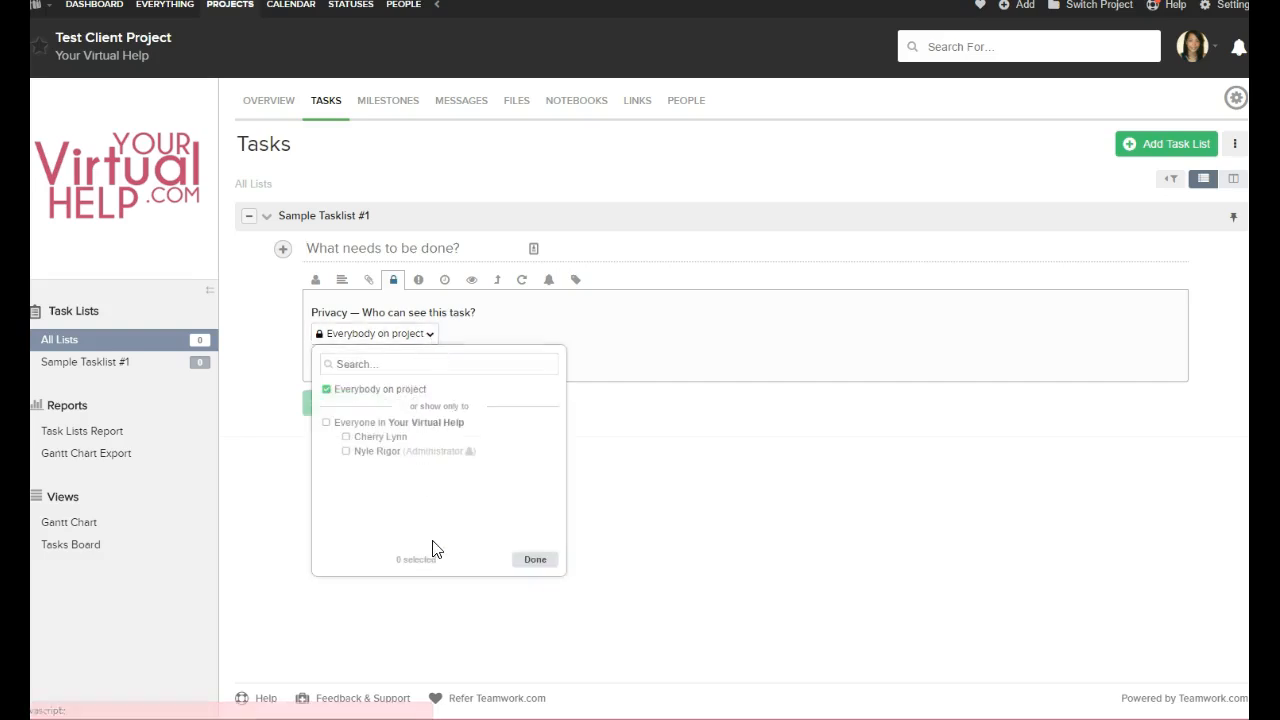
{"action": "left_click", "coordinate": [711, 449]}
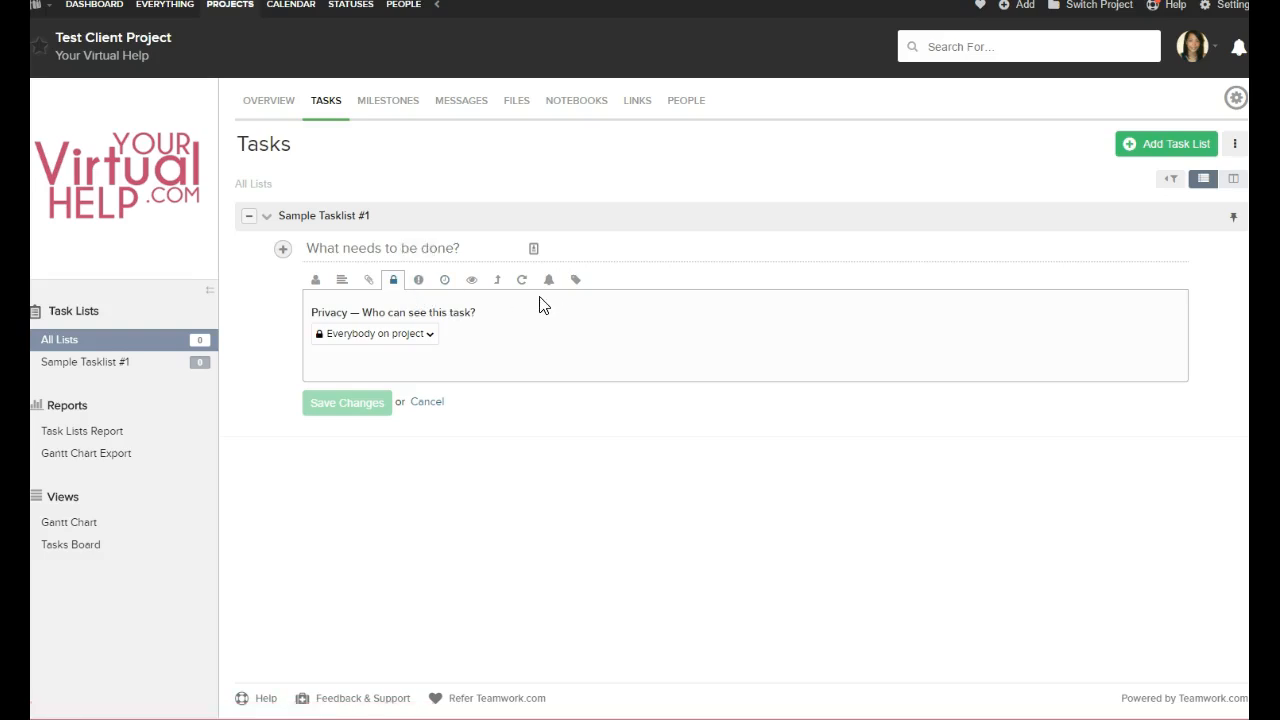
Look through the new task's priority levels, progress and estimated time settings, and follower notification choices
{"action": "left_click", "coordinate": [420, 284]}
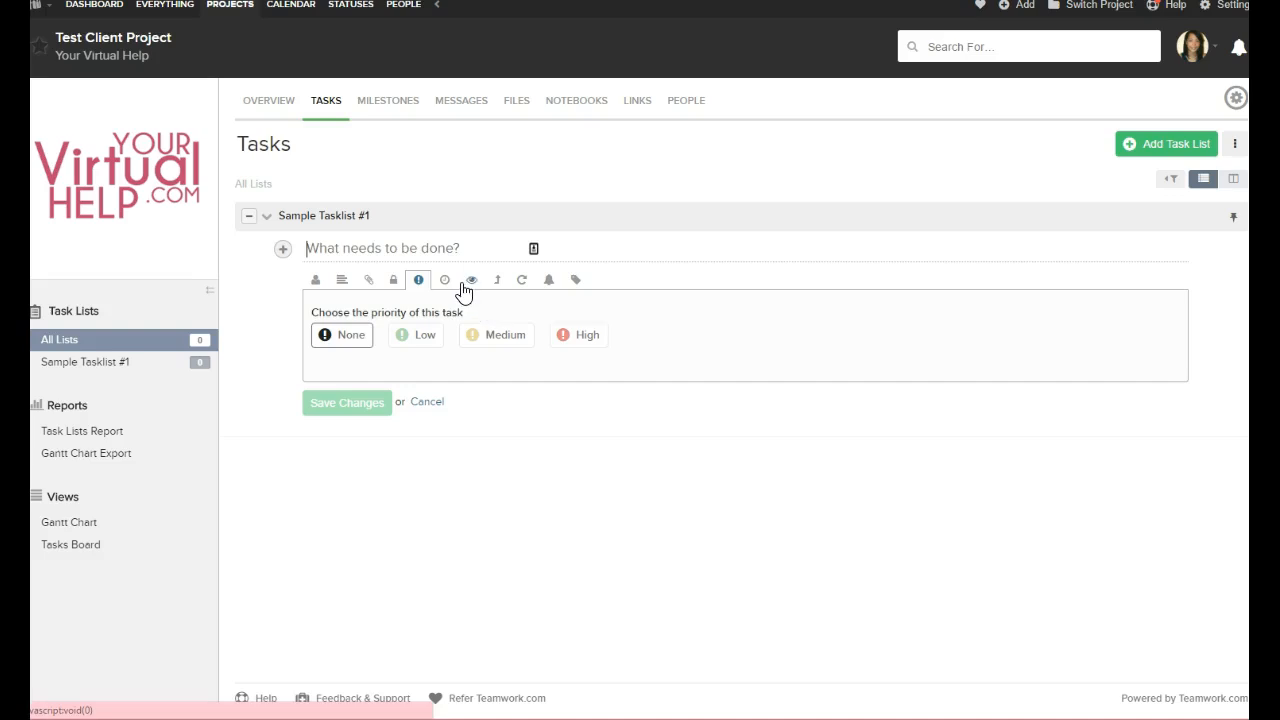
{"action": "left_click", "coordinate": [445, 283]}
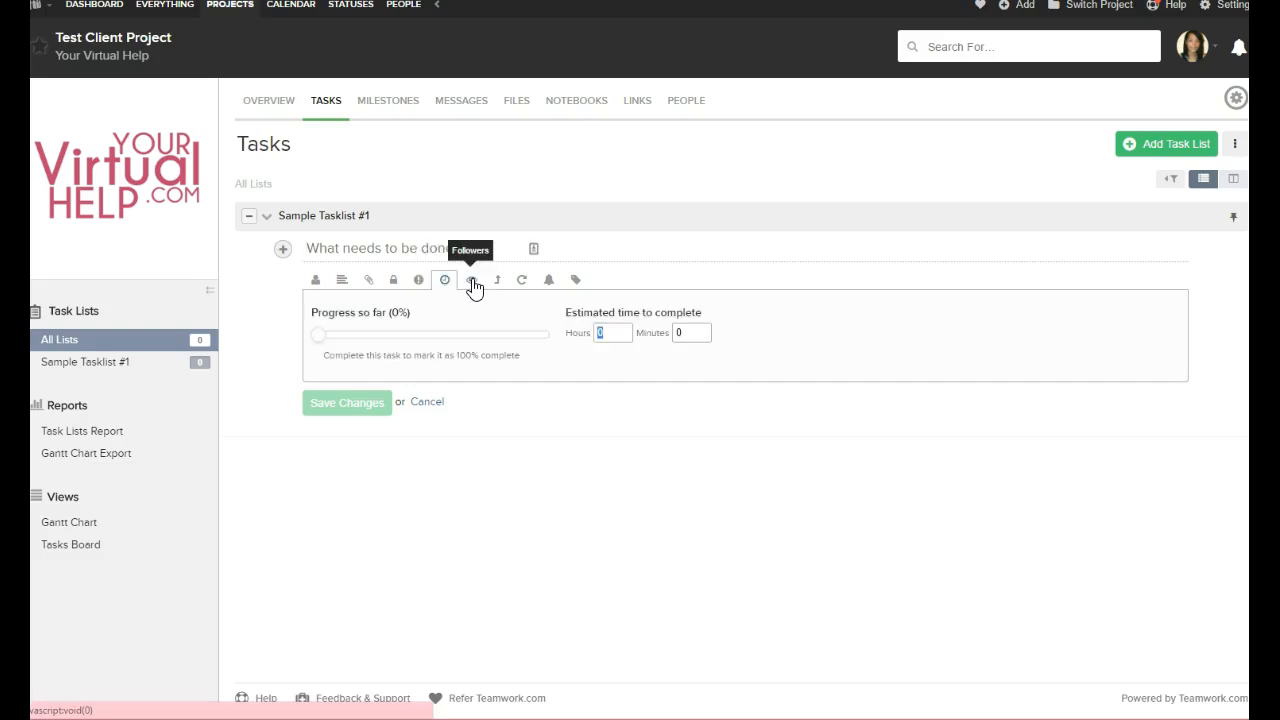
{"action": "left_click", "coordinate": [472, 283]}
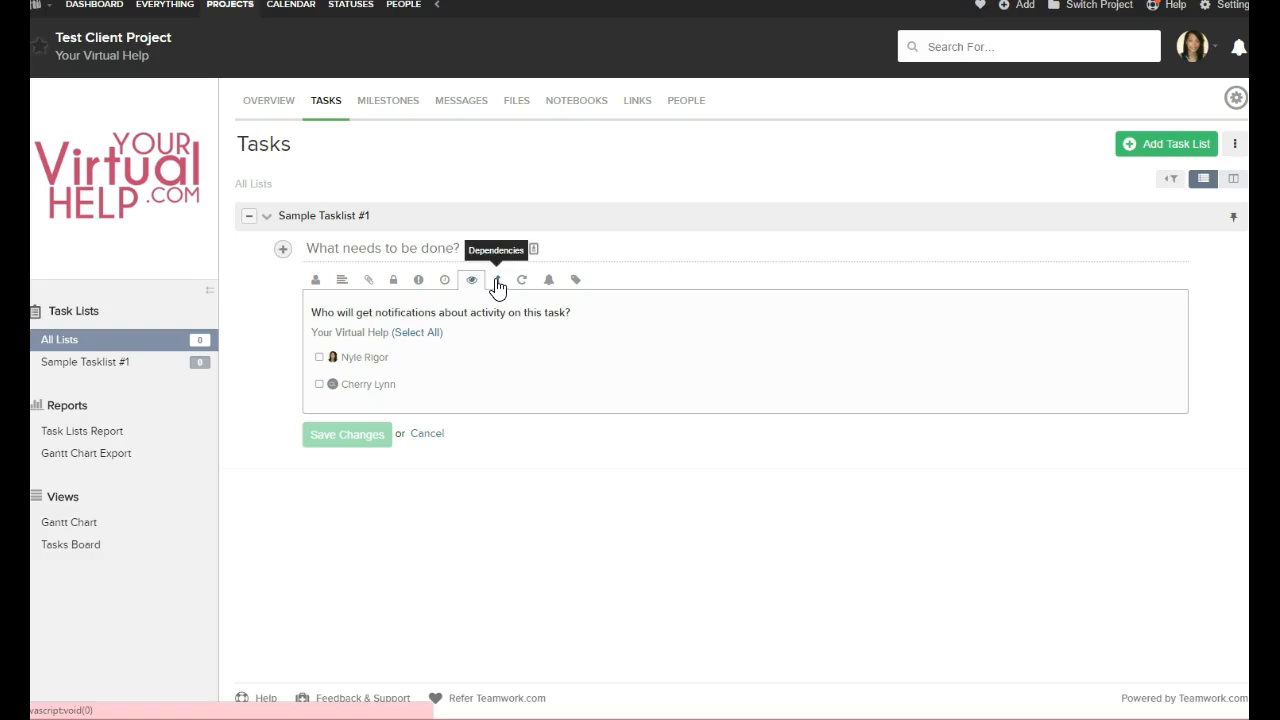
Examine the new task's dependencies and the predecessor selection for Sample Tasklist #1 without selecting any tasks
{"action": "left_click", "coordinate": [497, 283]}
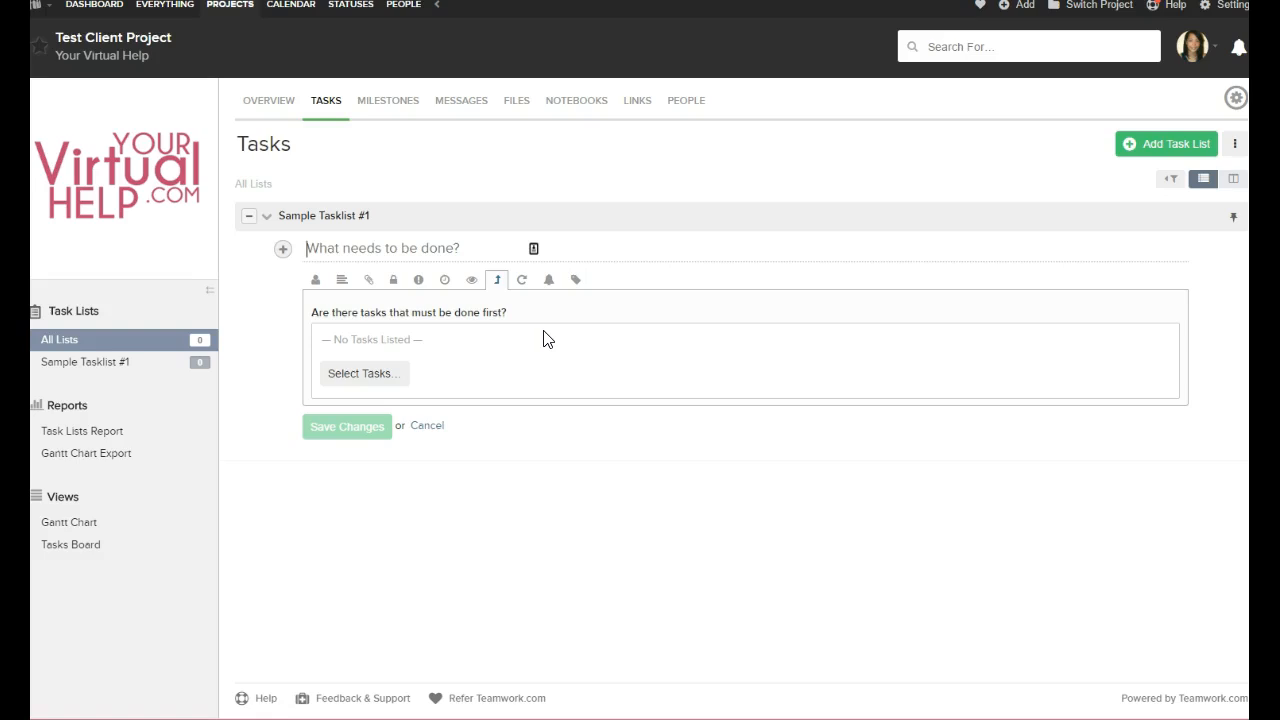
{"action": "left_click", "coordinate": [402, 380]}
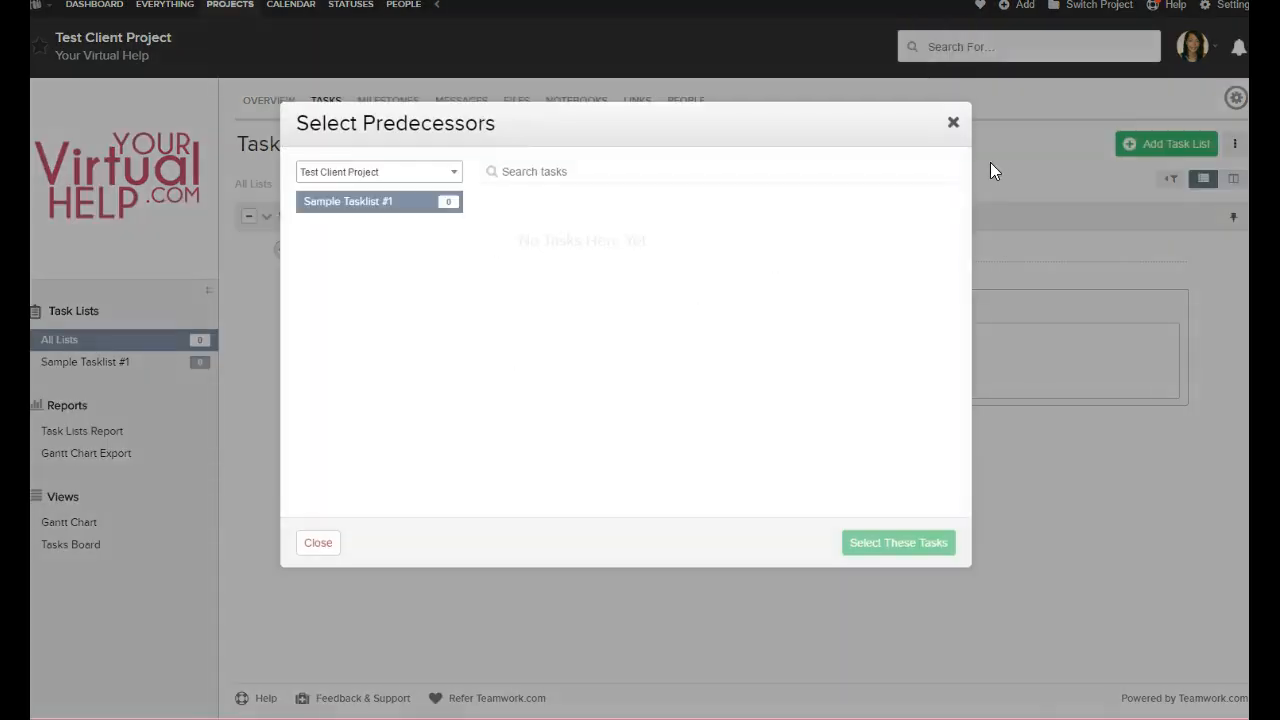
{"action": "left_click", "coordinate": [953, 123]}
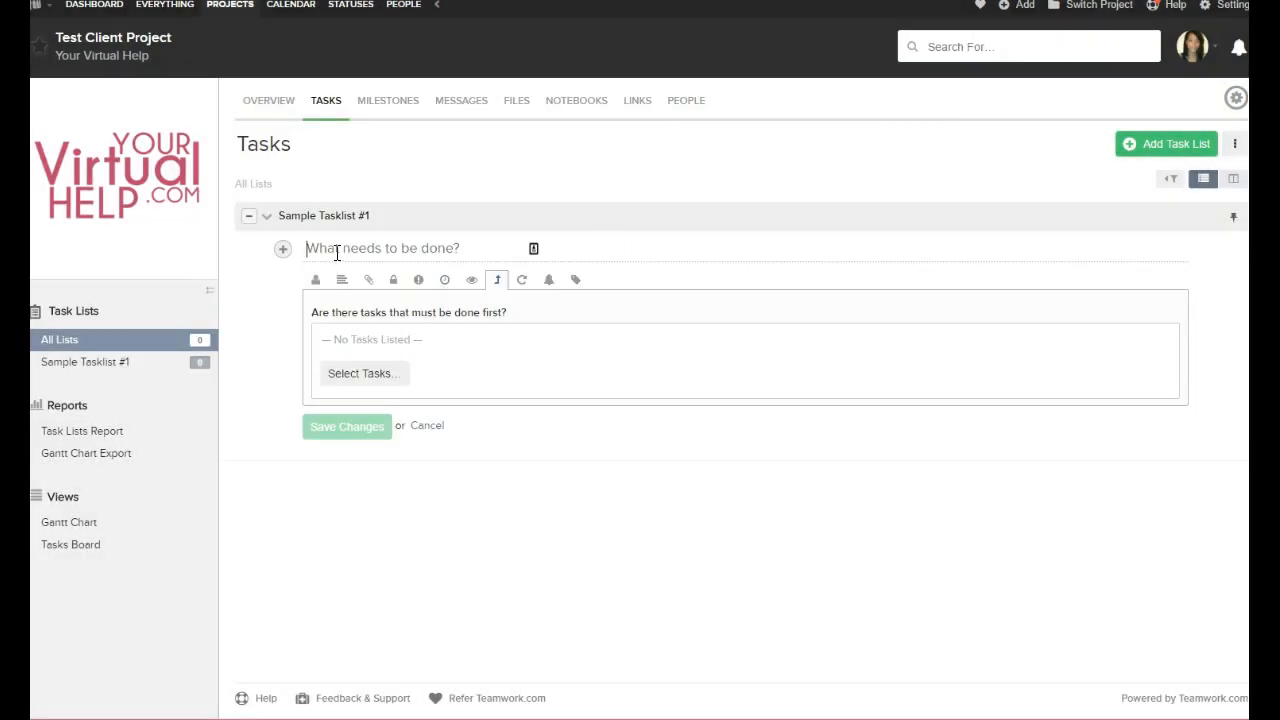
{"action": "left_click", "coordinate": [381, 372]}
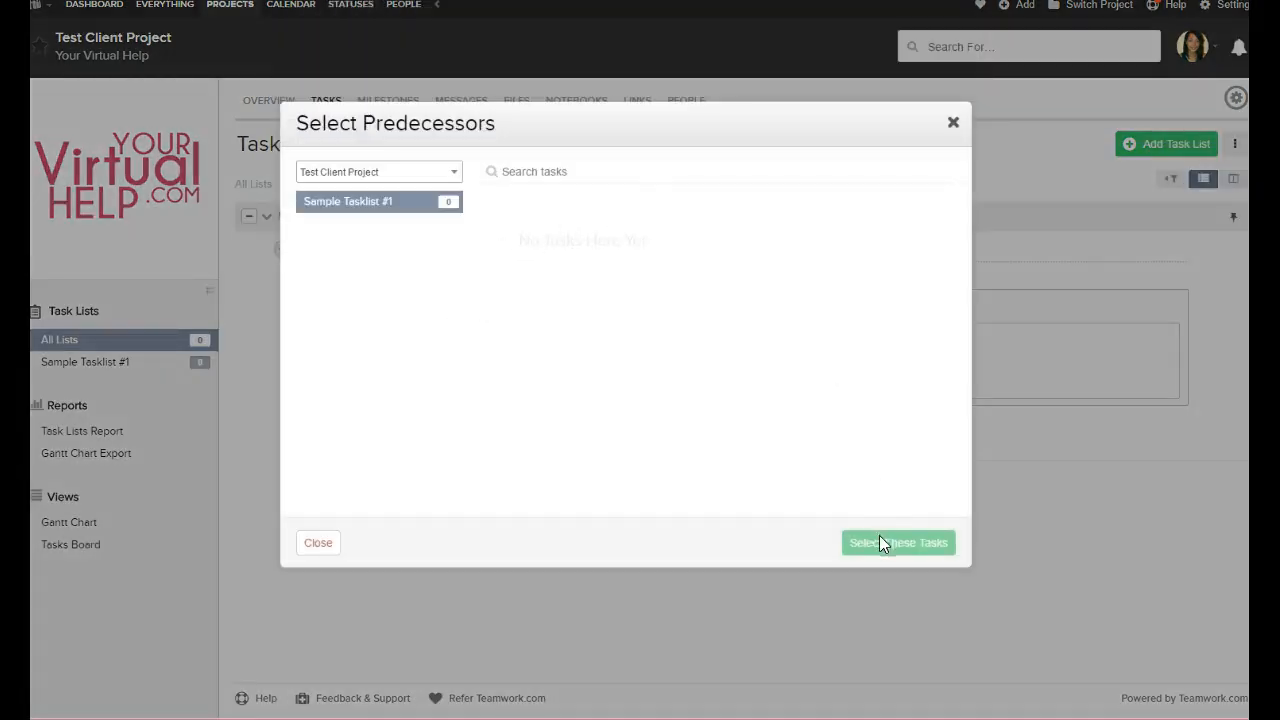
{"action": "left_click", "coordinate": [953, 123]}
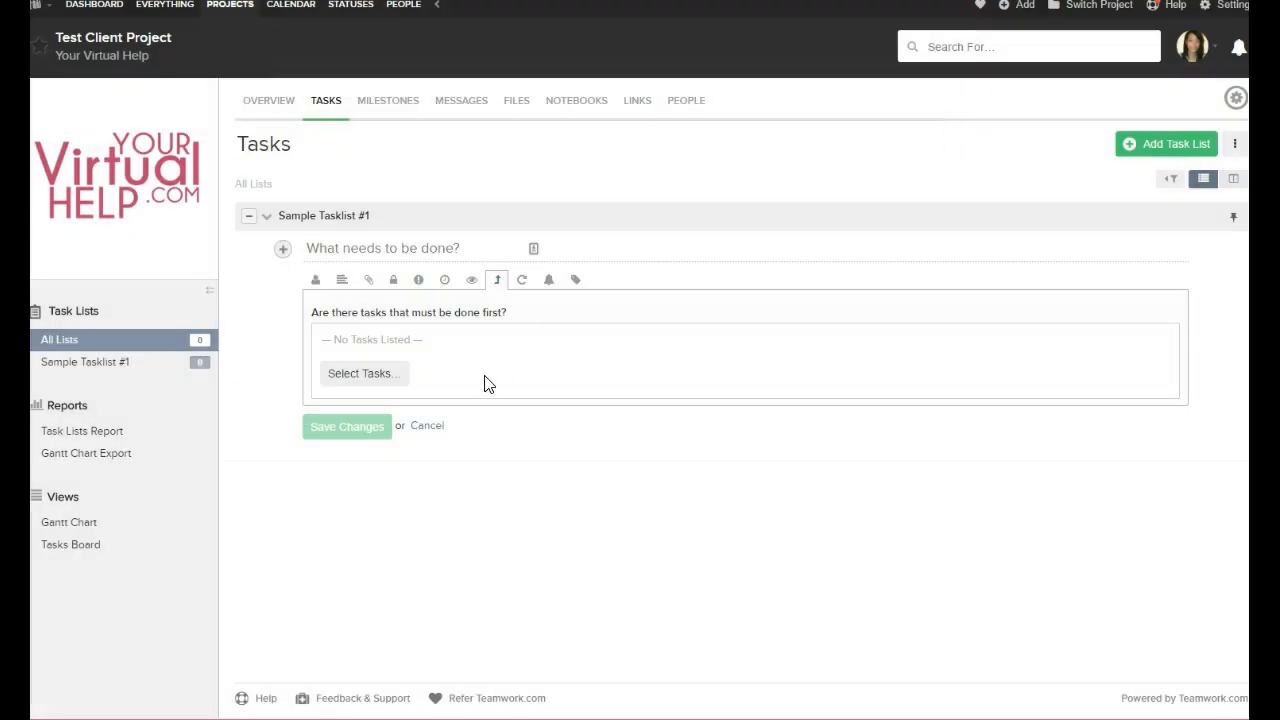
Set the new task's due date to 21/04/2017, as its repeat options require
{"action": "left_click", "coordinate": [521, 279]}
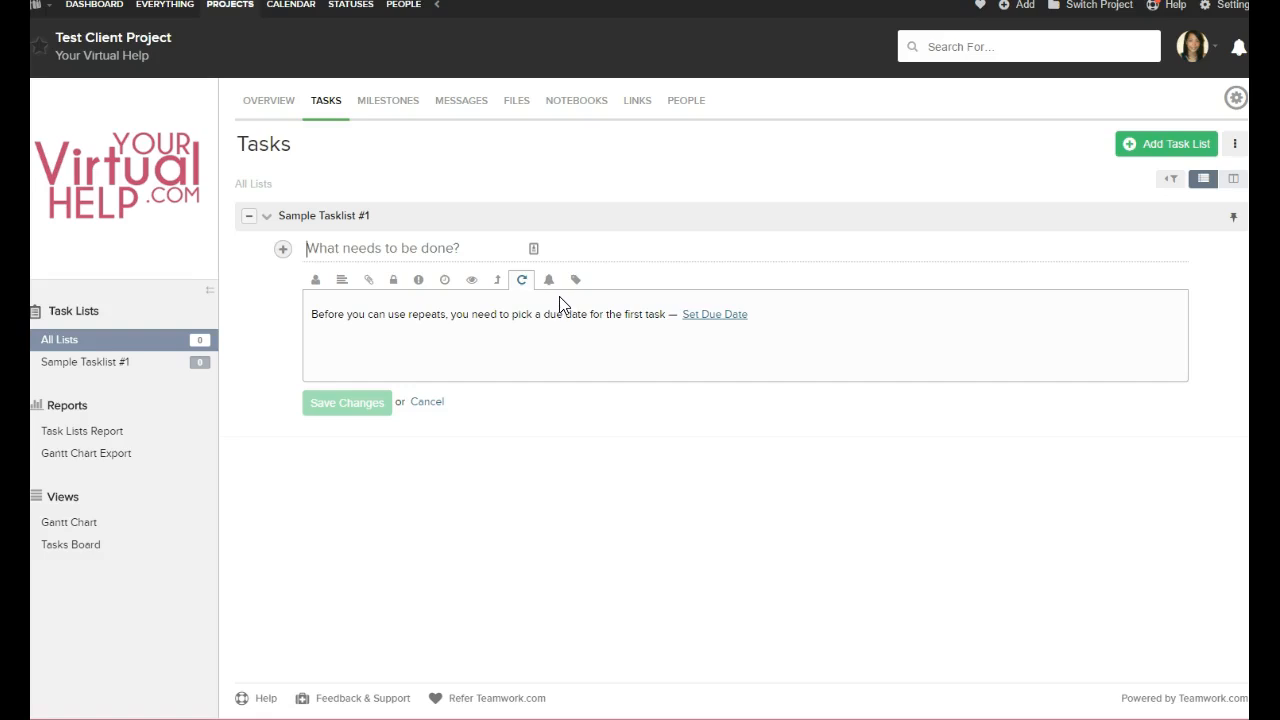
{"action": "left_click", "coordinate": [710, 316]}
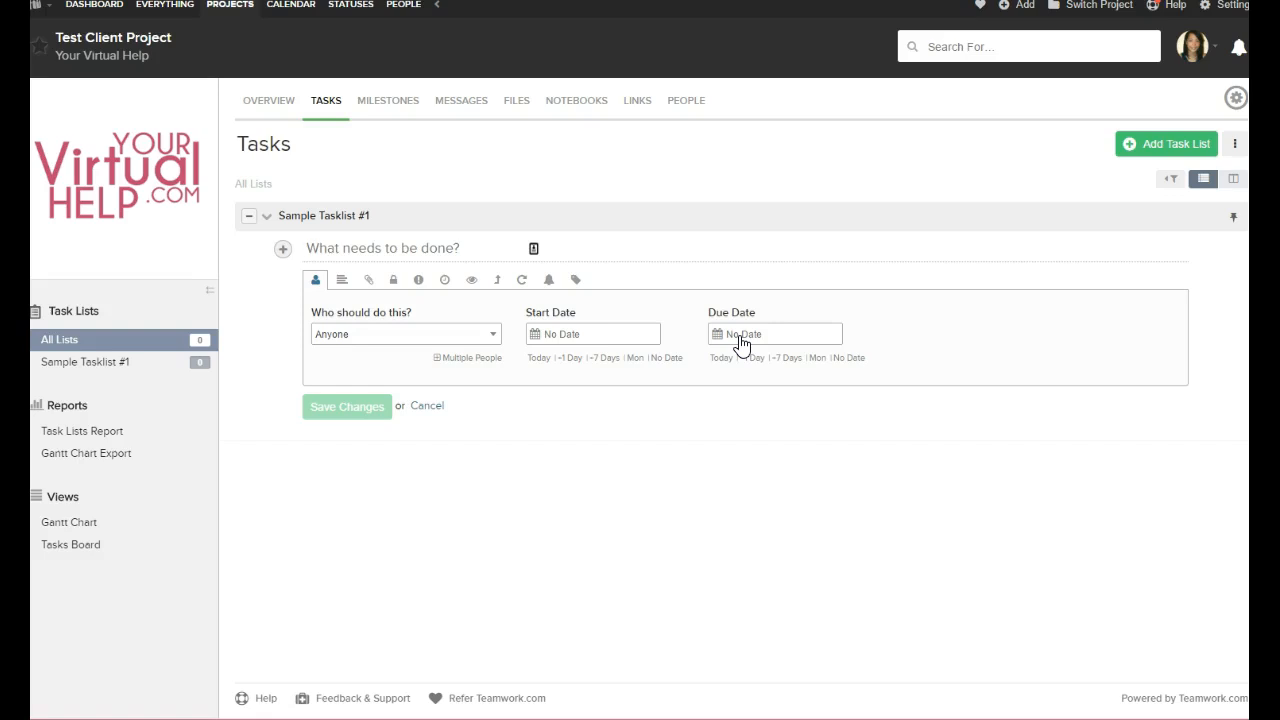
{"action": "left_click", "coordinate": [741, 336]}
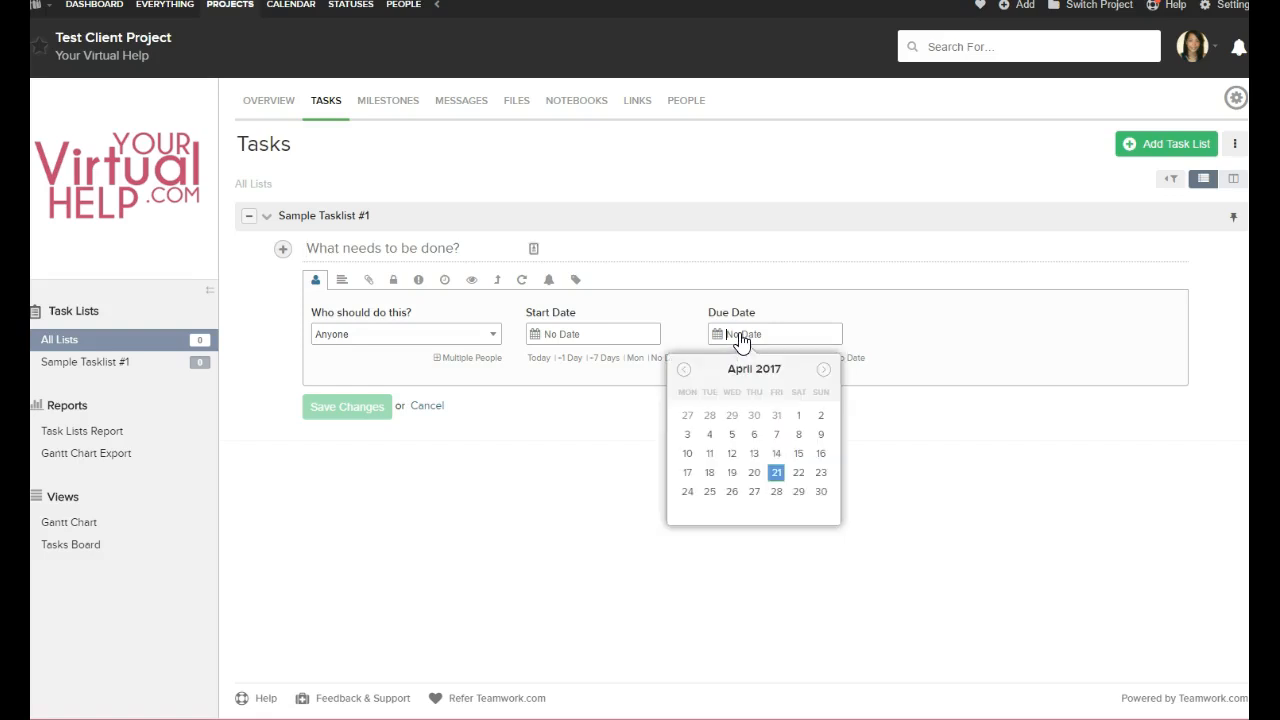
{"action": "left_click", "coordinate": [521, 282]}
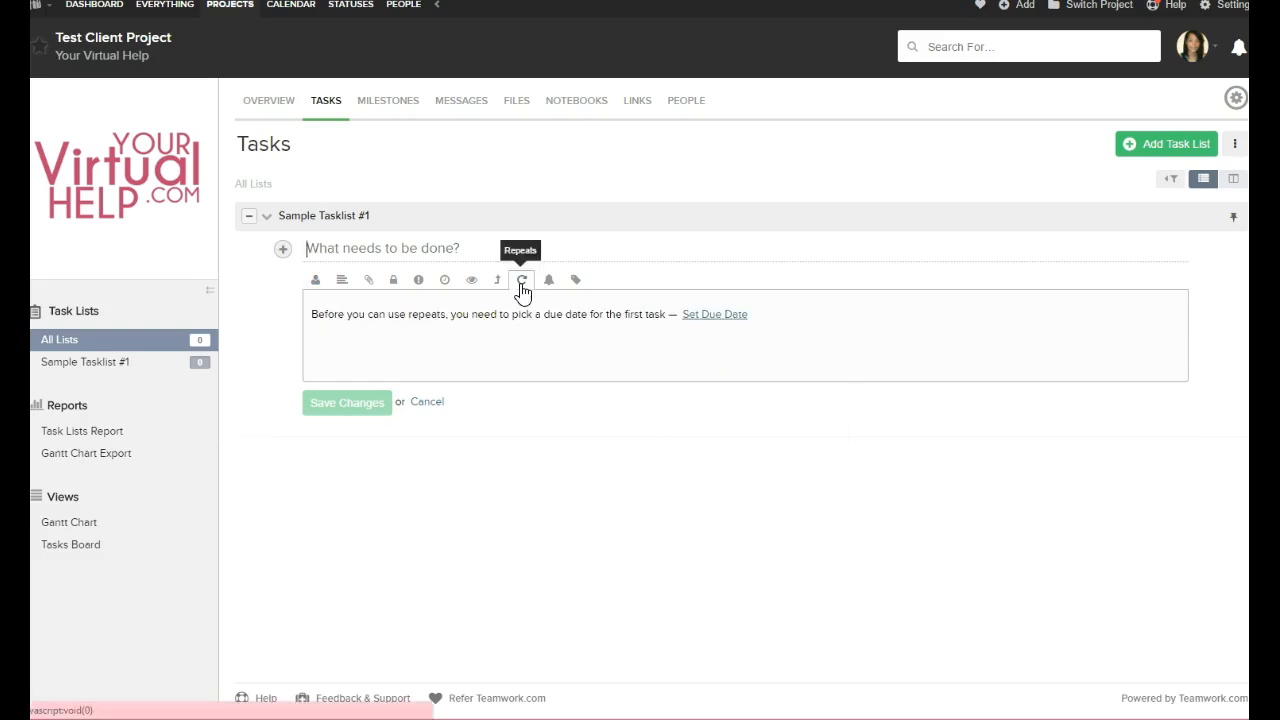
{"action": "left_click", "coordinate": [716, 316]}
{"action": "left_click", "coordinate": [752, 338]}
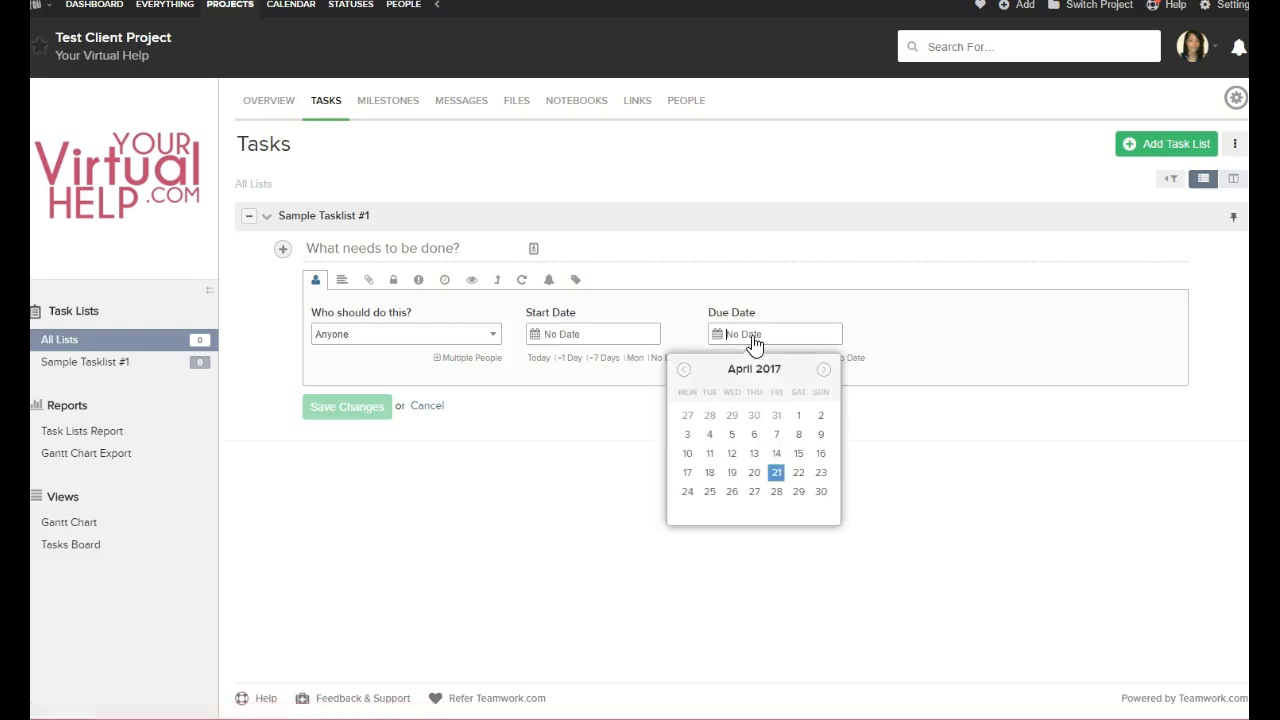
{"action": "left_click", "coordinate": [777, 472]}
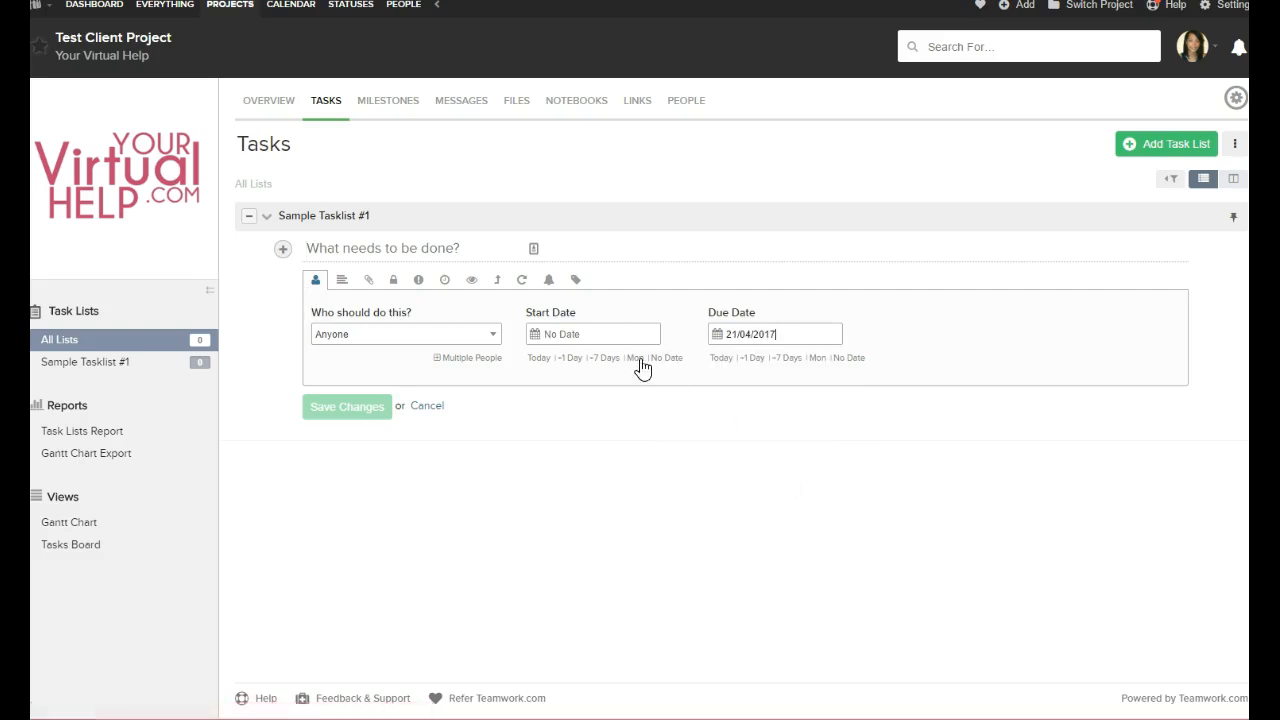
Name the new task "Sample Task 101"
{"action": "left_click", "coordinate": [434, 248]}
{"action": "type", "text": "Sample r"}
{"action": "key", "text": "BackSpace"}
{"action": "type", "text": "Task 10"}
{"action": "key", "text": "BackSpace"}
{"action": "key", "text": "BackSpace"}
{"action": "type", "text": "101"}
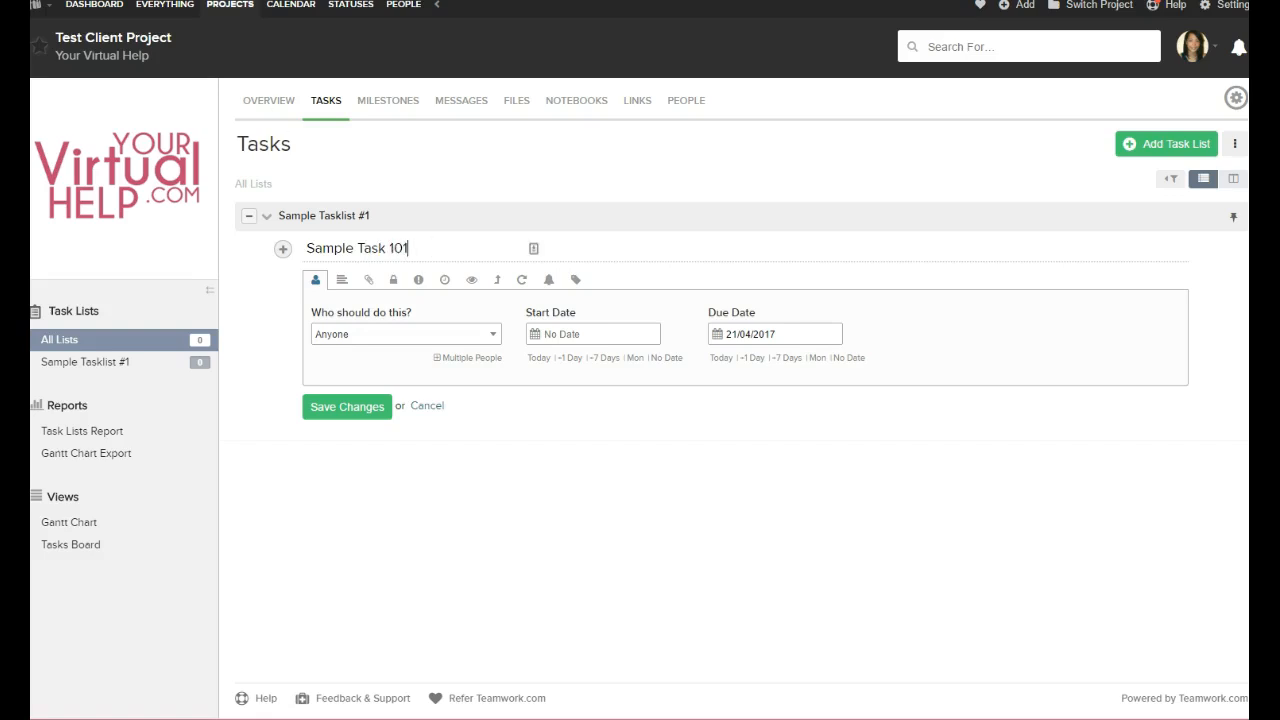
Review the repeat intervals for Sample Task 101 and set it to repeat "On Selected Days..."
{"action": "left_click", "coordinate": [523, 289]}
{"action": "left_click", "coordinate": [404, 336]}
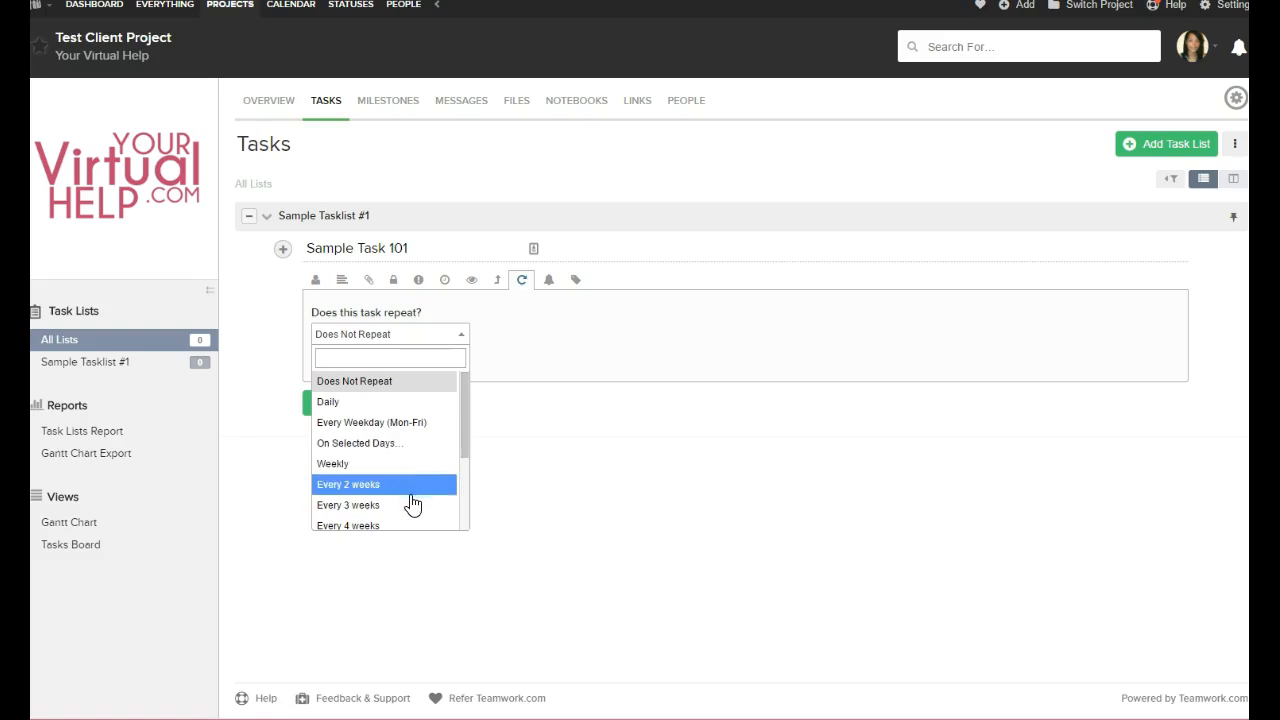
{"action": "scroll", "coordinate": [413, 507], "scroll_direction": "down", "scroll_amount": 3}
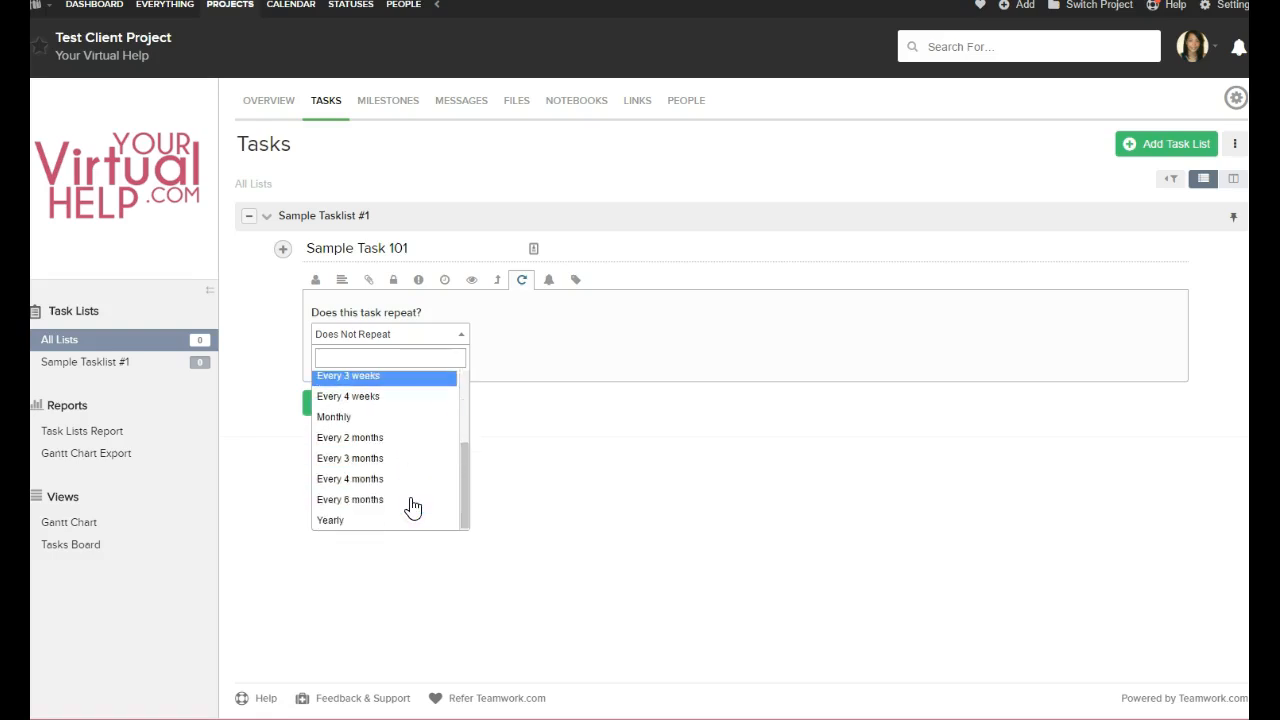
{"action": "scroll", "coordinate": [413, 507], "scroll_direction": "up", "scroll_amount": 3}
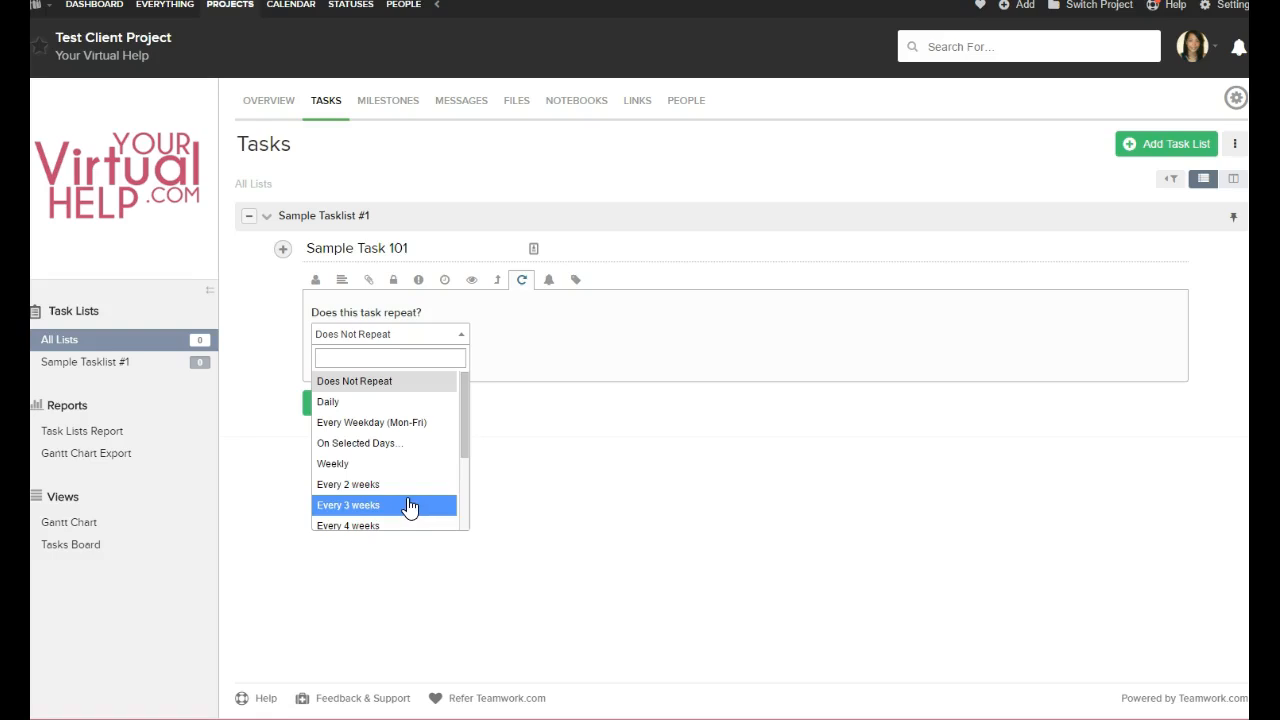
{"action": "left_click", "coordinate": [408, 449]}
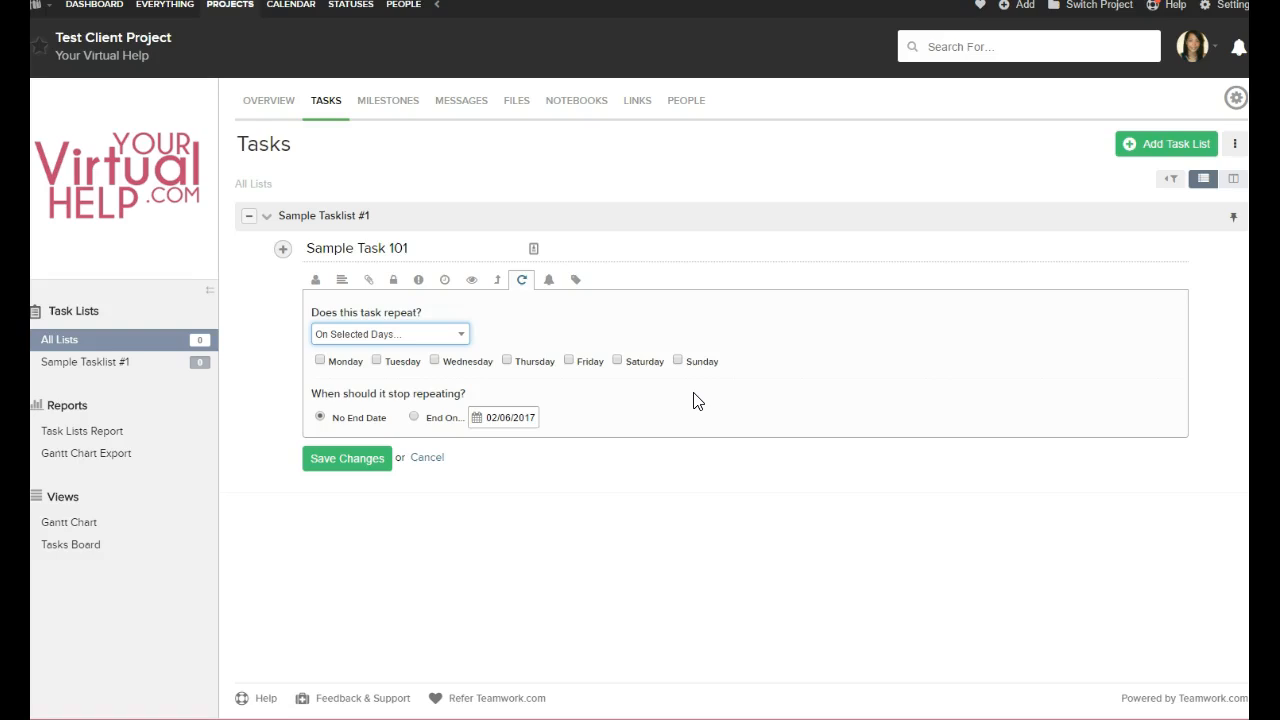
{"action": "left_click", "coordinate": [427, 457]}
{"action": "left_click", "coordinate": [778, 263]}
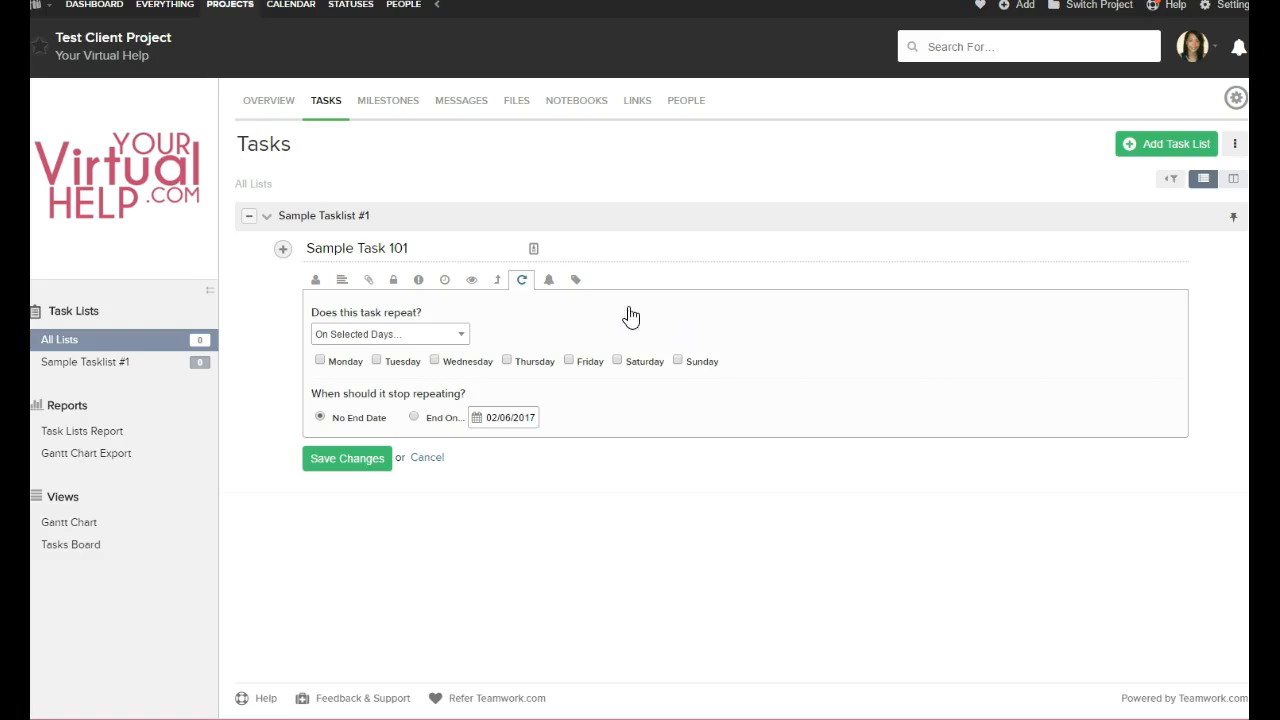
Examine the reminder settings available for Sample Task 101 and close them without adding a reminder
{"action": "left_click", "coordinate": [548, 281]}
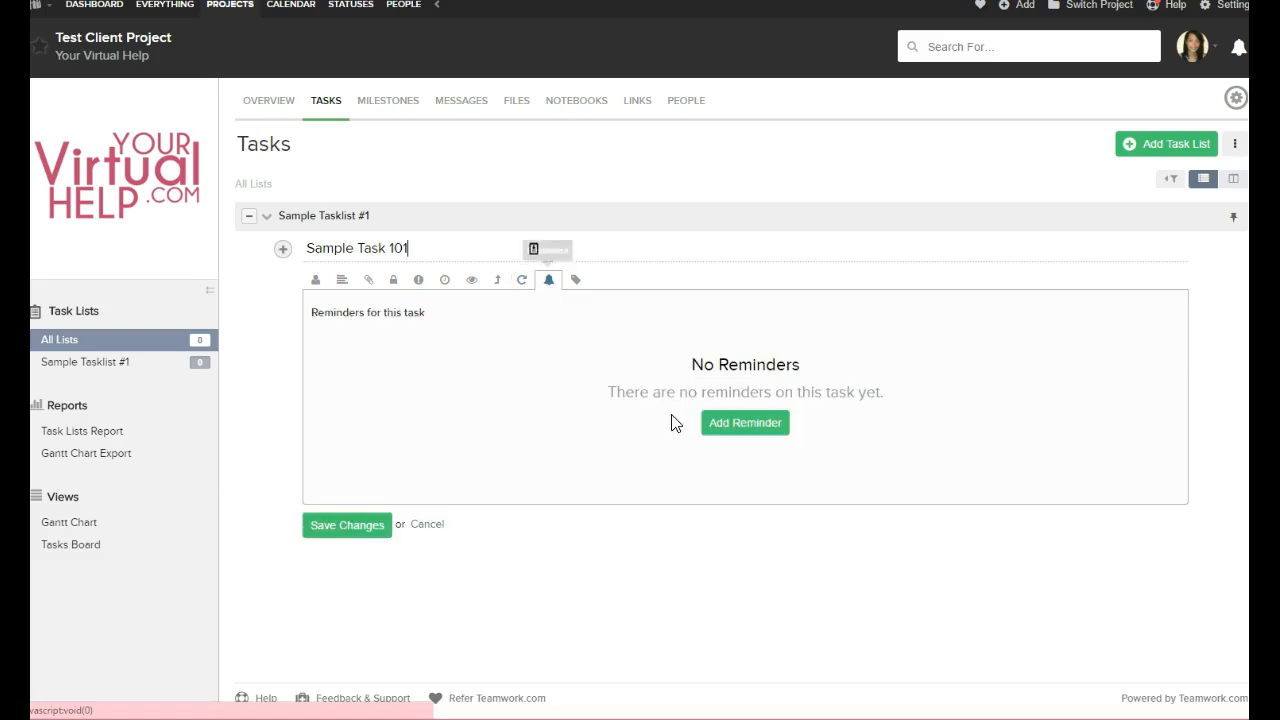
{"action": "left_click", "coordinate": [785, 426]}
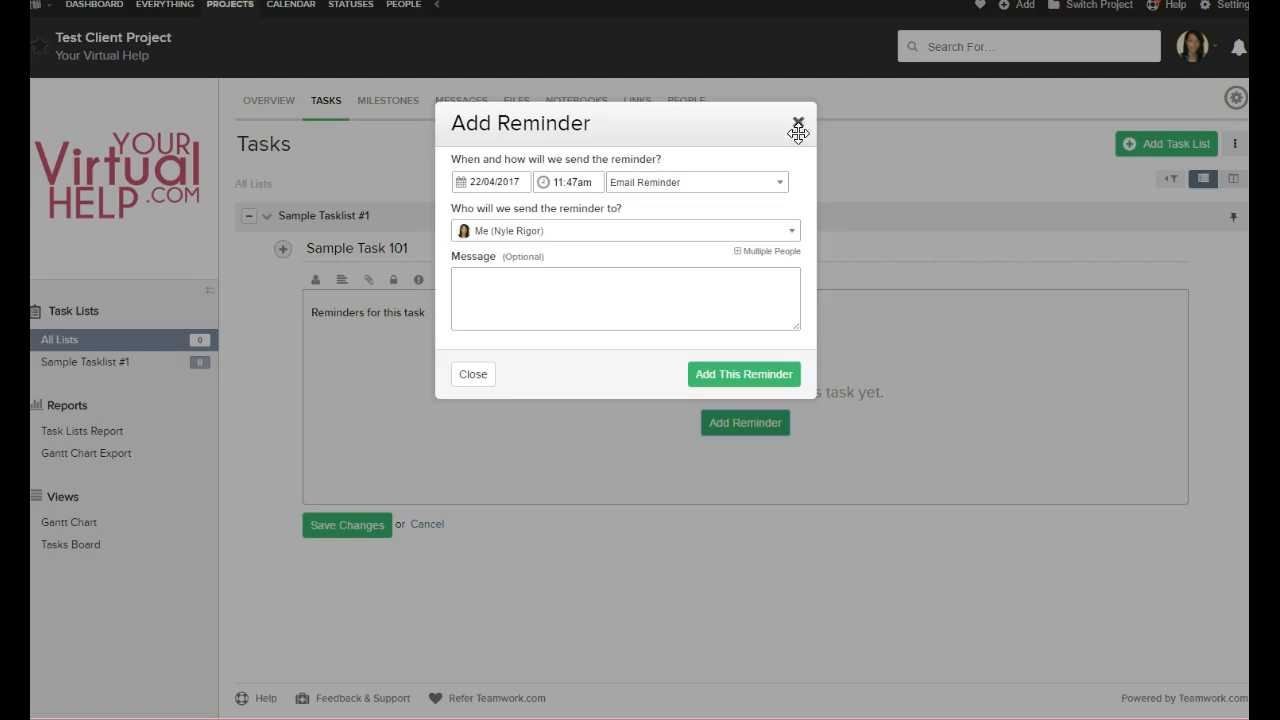
{"action": "left_click", "coordinate": [748, 305]}
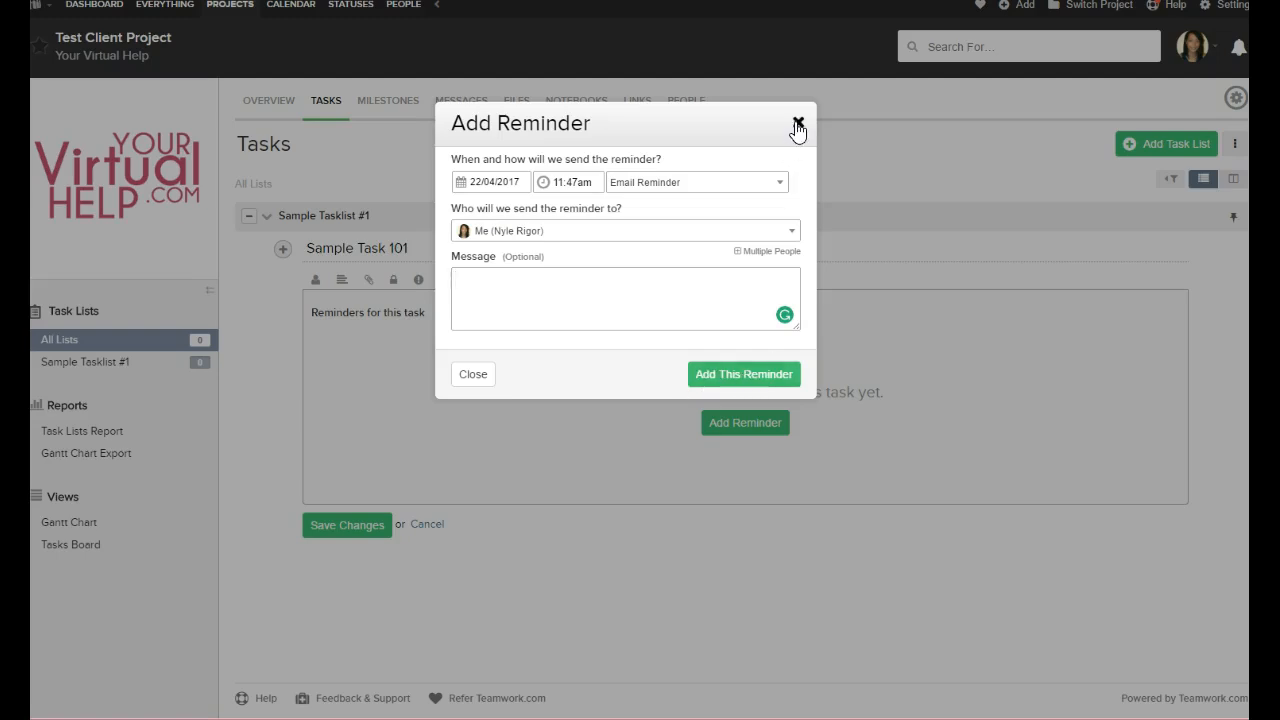
{"action": "left_click", "coordinate": [798, 123]}
Try a reminder dated 26/04/2017 for Sample Task 101 and close it without adding it
{"action": "left_click", "coordinate": [740, 431]}
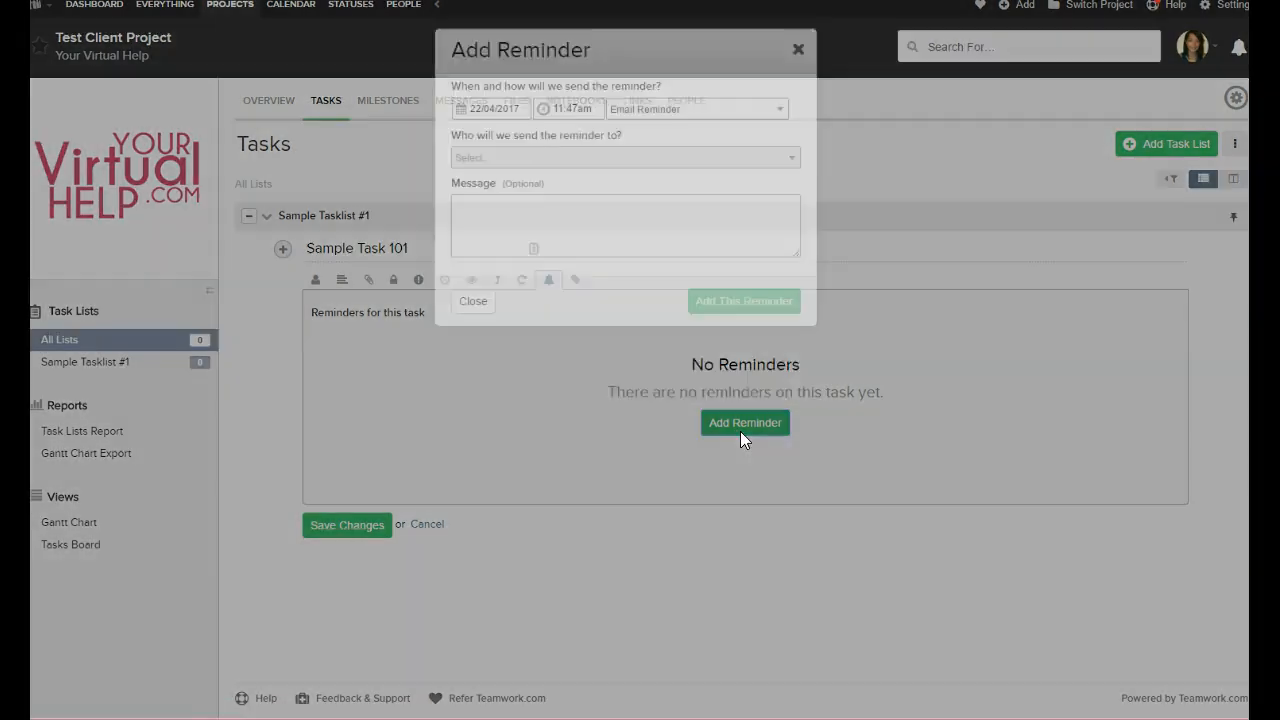
{"action": "left_click", "coordinate": [476, 182]}
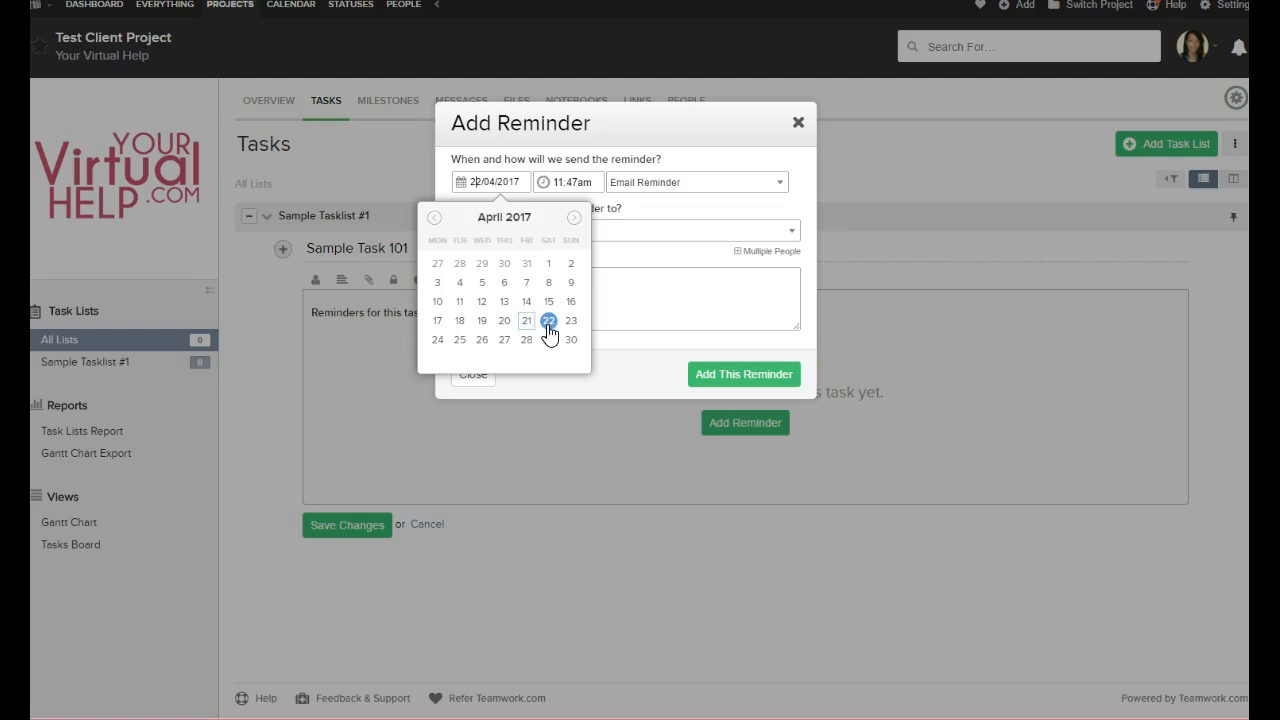
{"action": "left_click", "coordinate": [483, 341]}
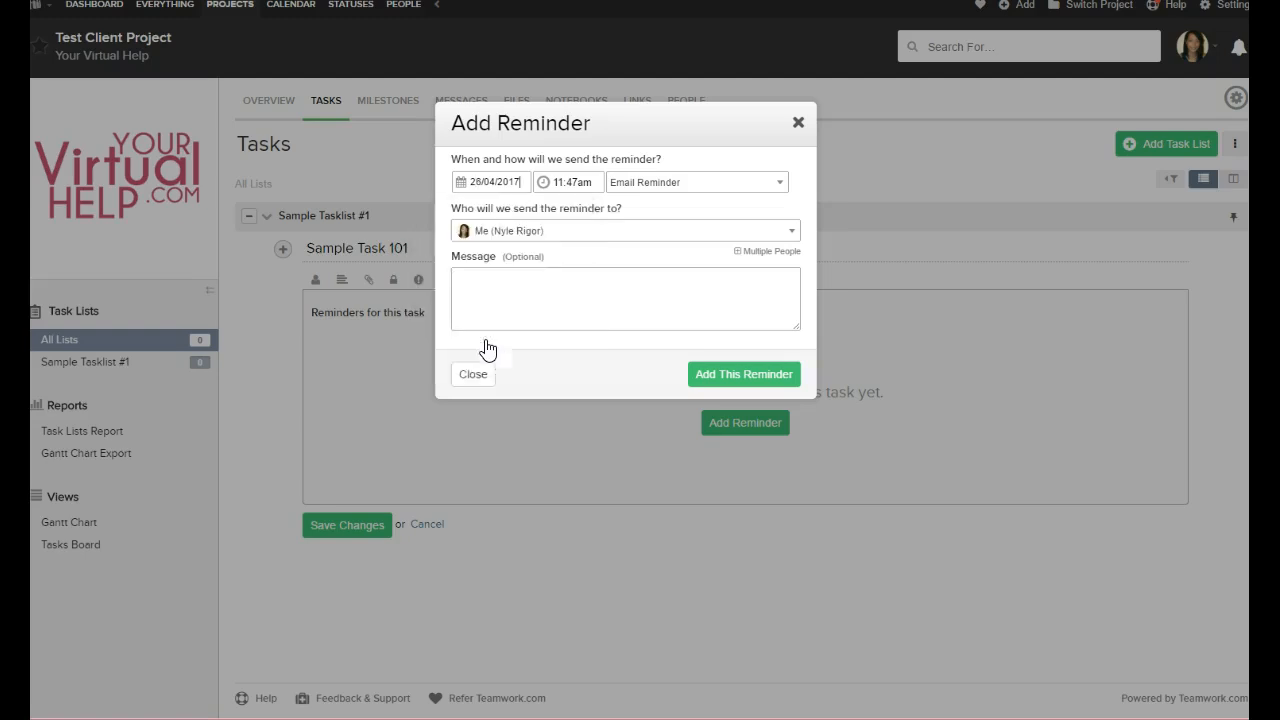
{"action": "left_click", "coordinate": [488, 186]}
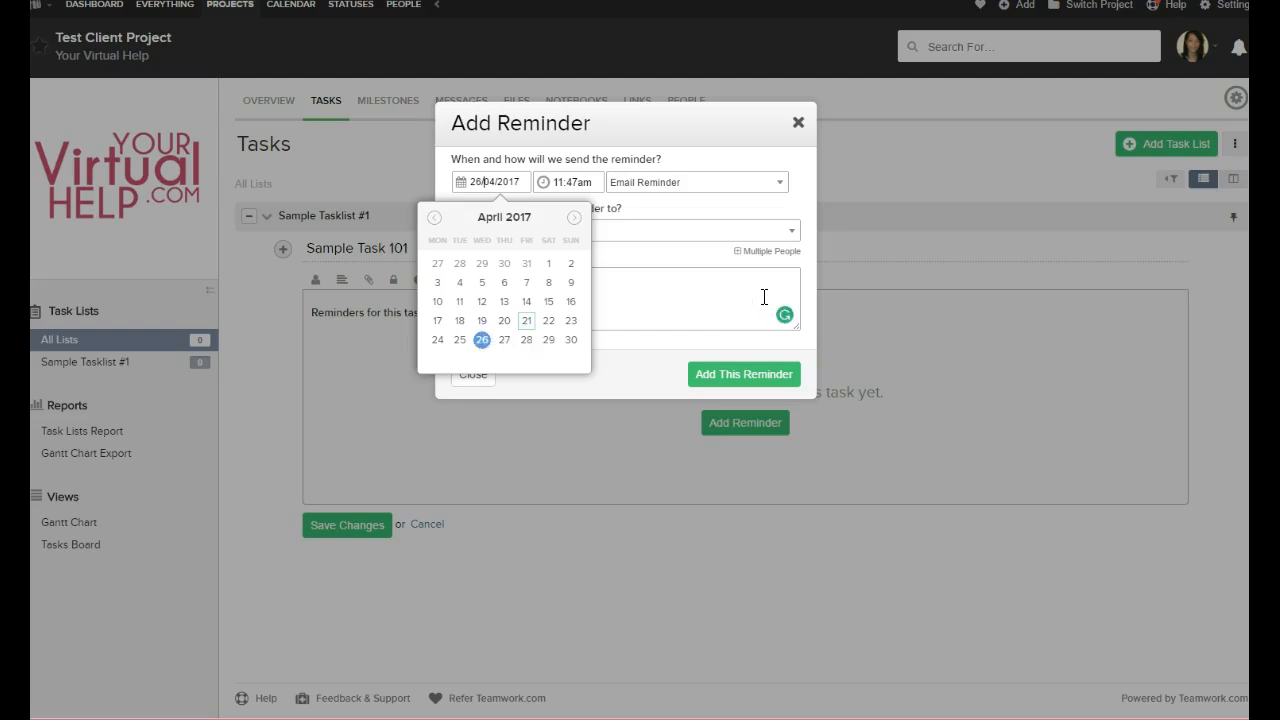
{"action": "left_click", "coordinate": [729, 217]}
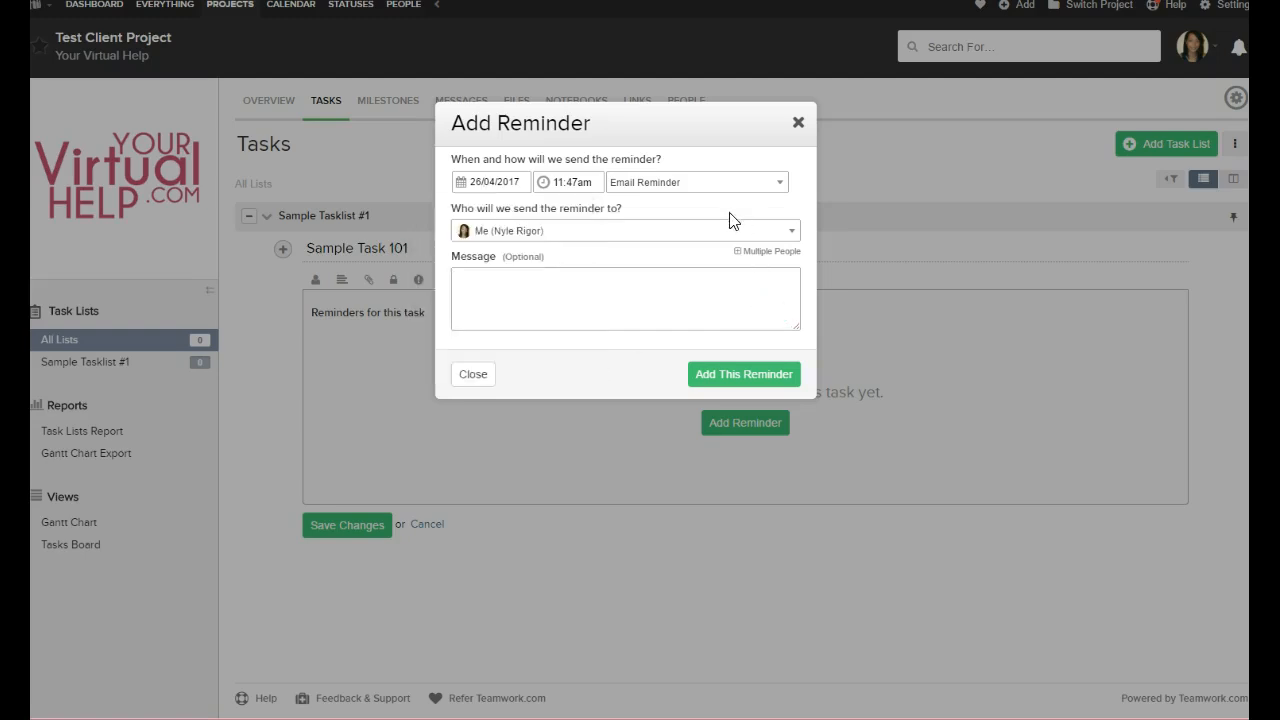
{"action": "left_click", "coordinate": [798, 122]}
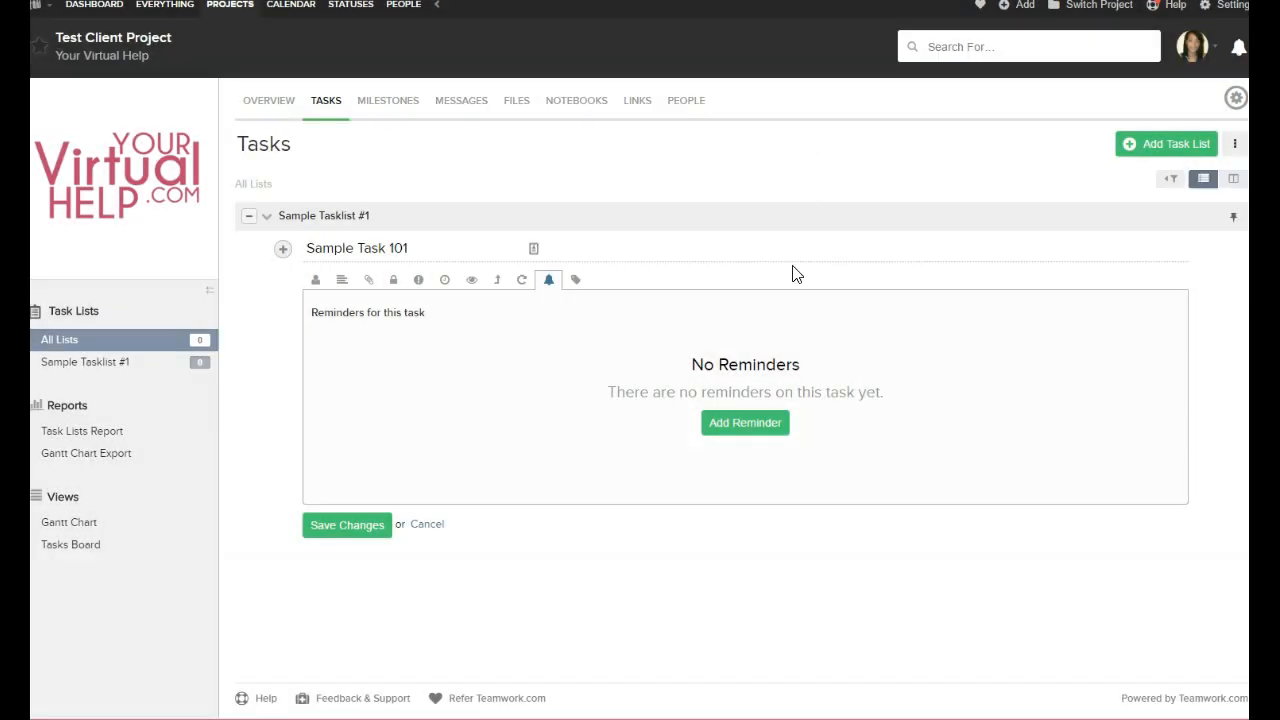
Tag Sample Task 101 with "Waiting Client Feedback" and save the task
{"action": "left_click", "coordinate": [576, 282]}
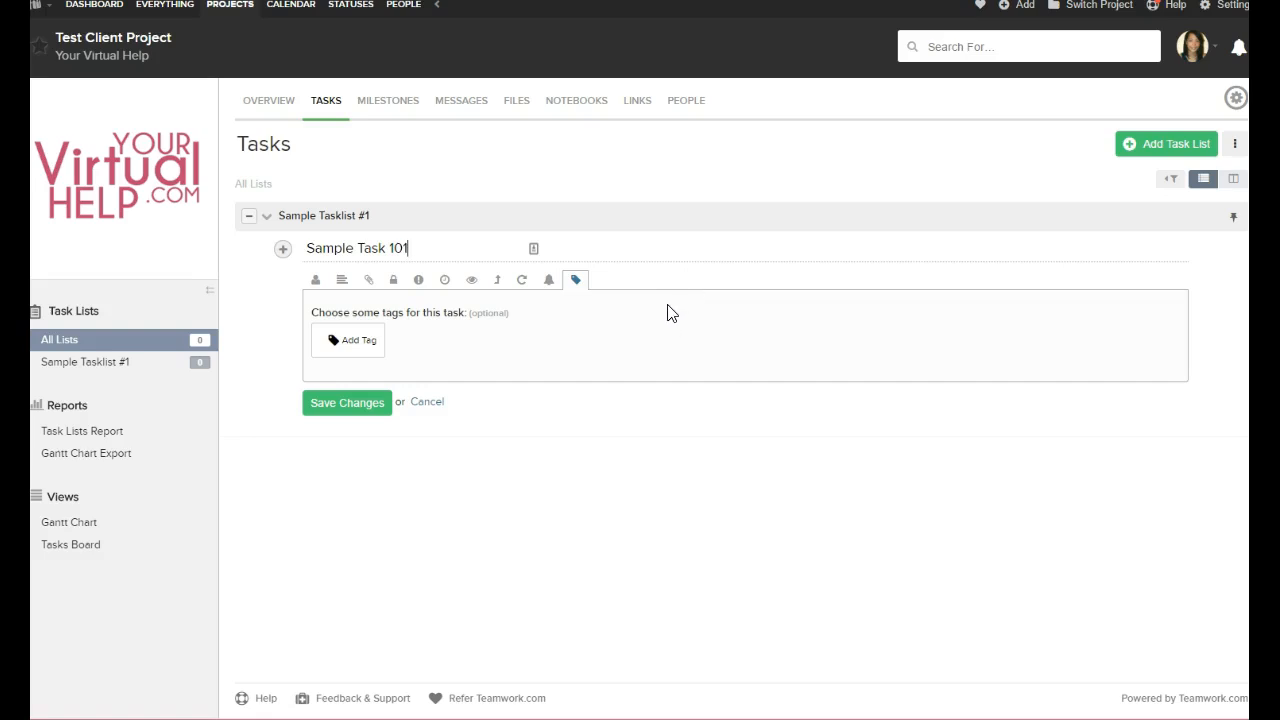
{"action": "left_click", "coordinate": [348, 342]}
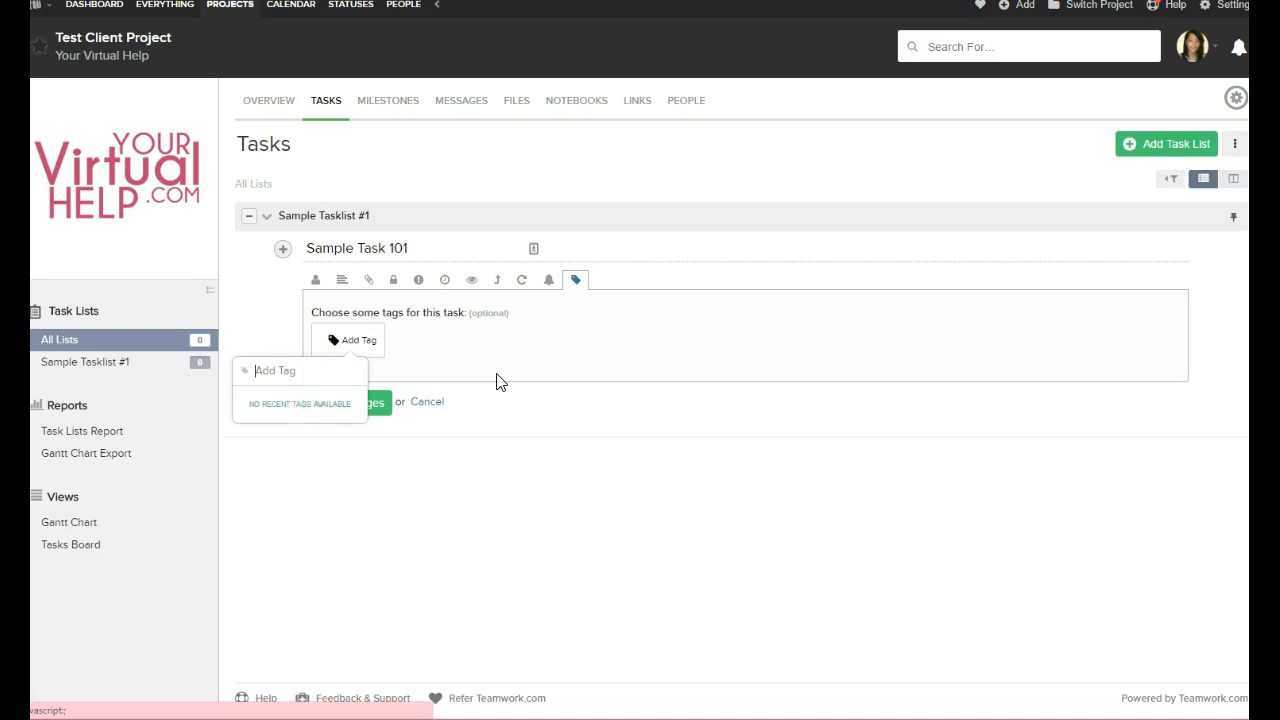
{"action": "left_click", "coordinate": [362, 494]}
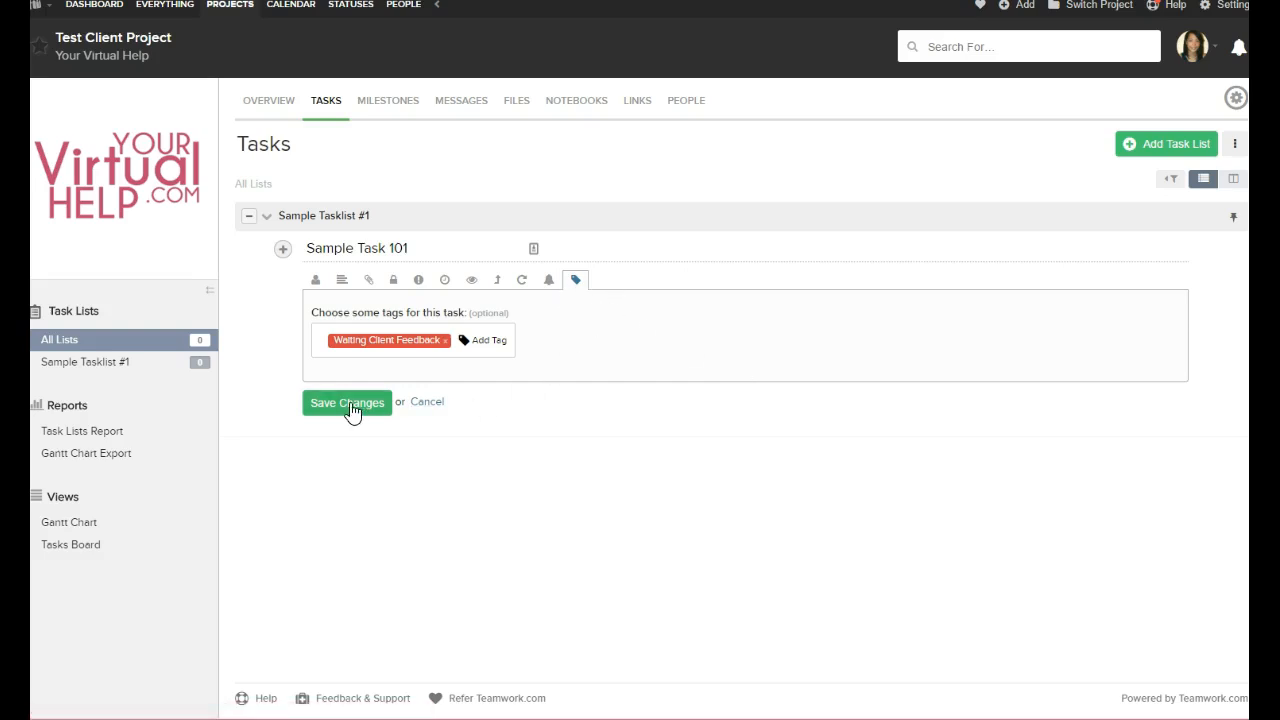
{"action": "left_click", "coordinate": [352, 410]}
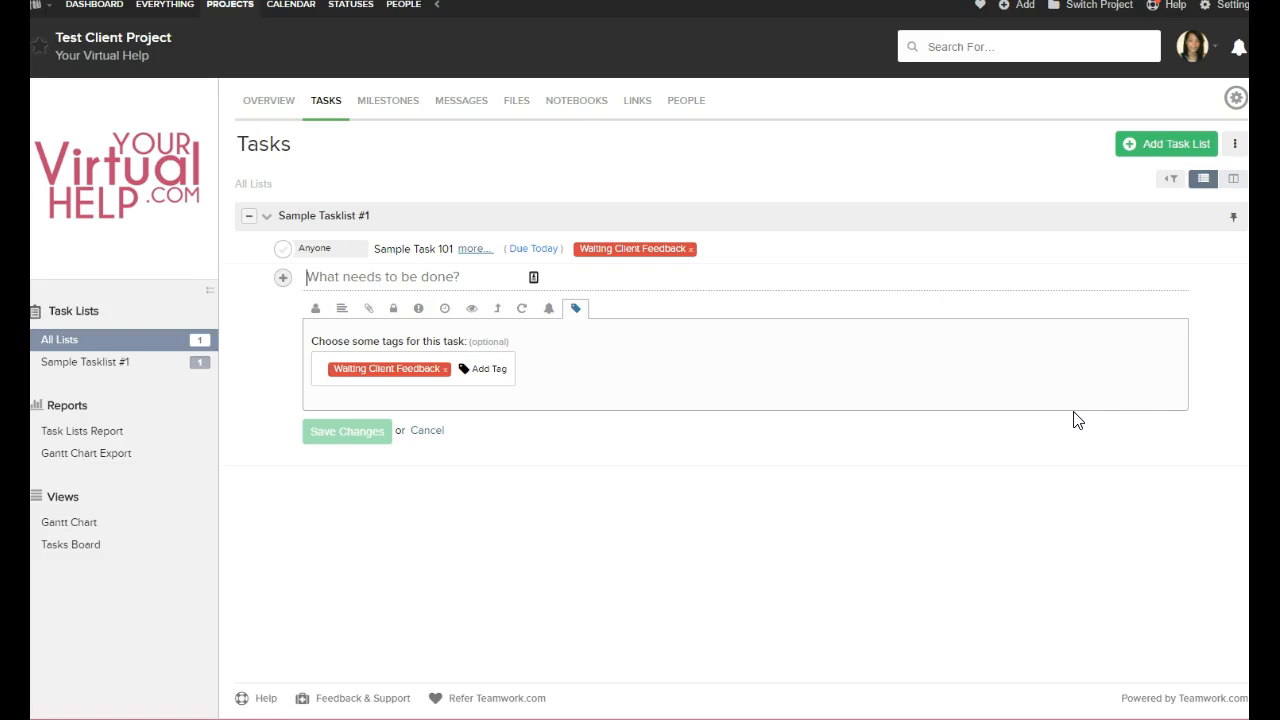
Examine the description of Sample Task 101, dismiss the blank new-task form and collapse the description
{"action": "left_click", "coordinate": [476, 249]}
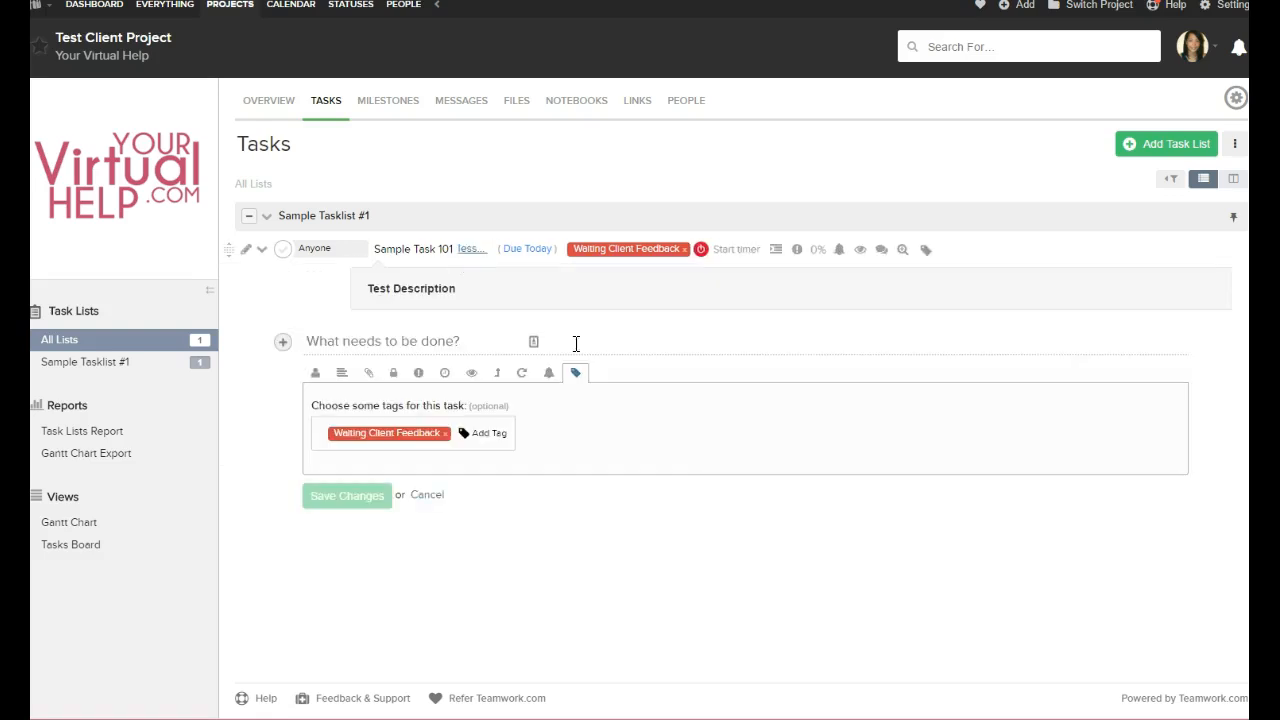
{"action": "left_click_drag", "start_coordinate": [486, 292], "coordinate": [191, 269]}
{"action": "left_click", "coordinate": [482, 305]}
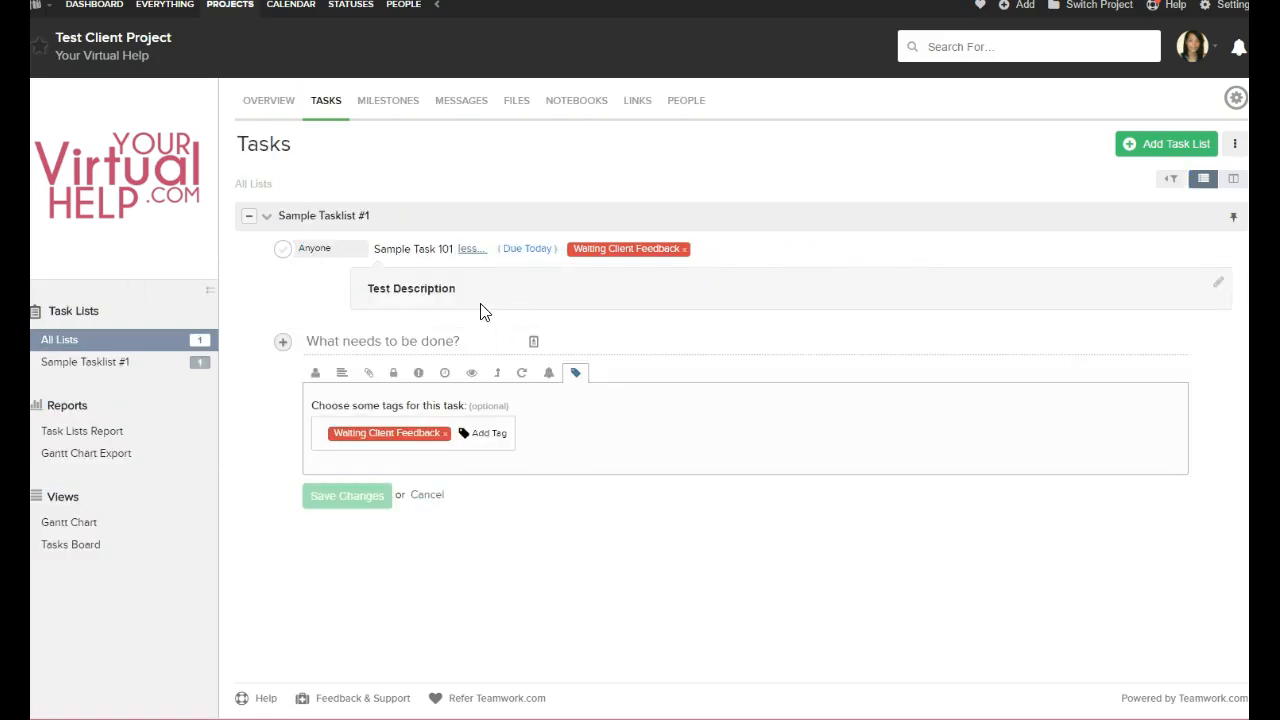
{"action": "triple_click", "coordinate": [460, 298]}
{"action": "left_click", "coordinate": [492, 304]}
{"action": "left_click", "coordinate": [425, 496]}
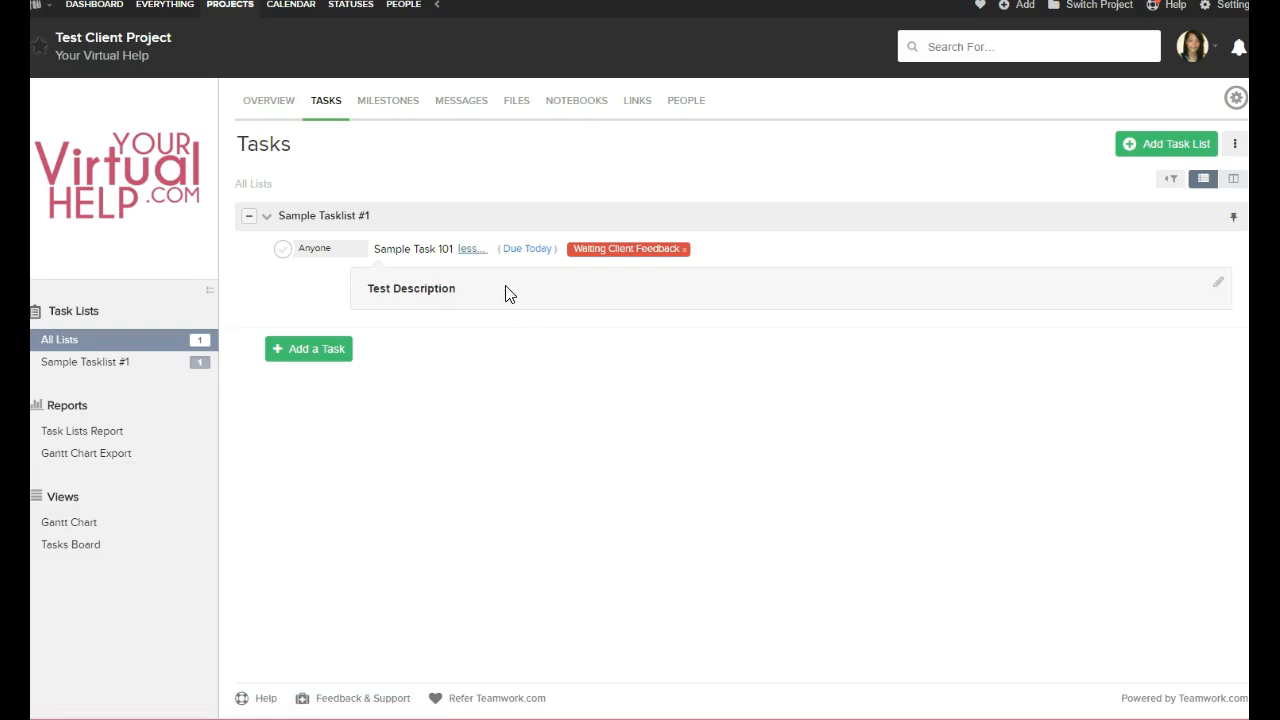
{"action": "left_click", "coordinate": [477, 251]}
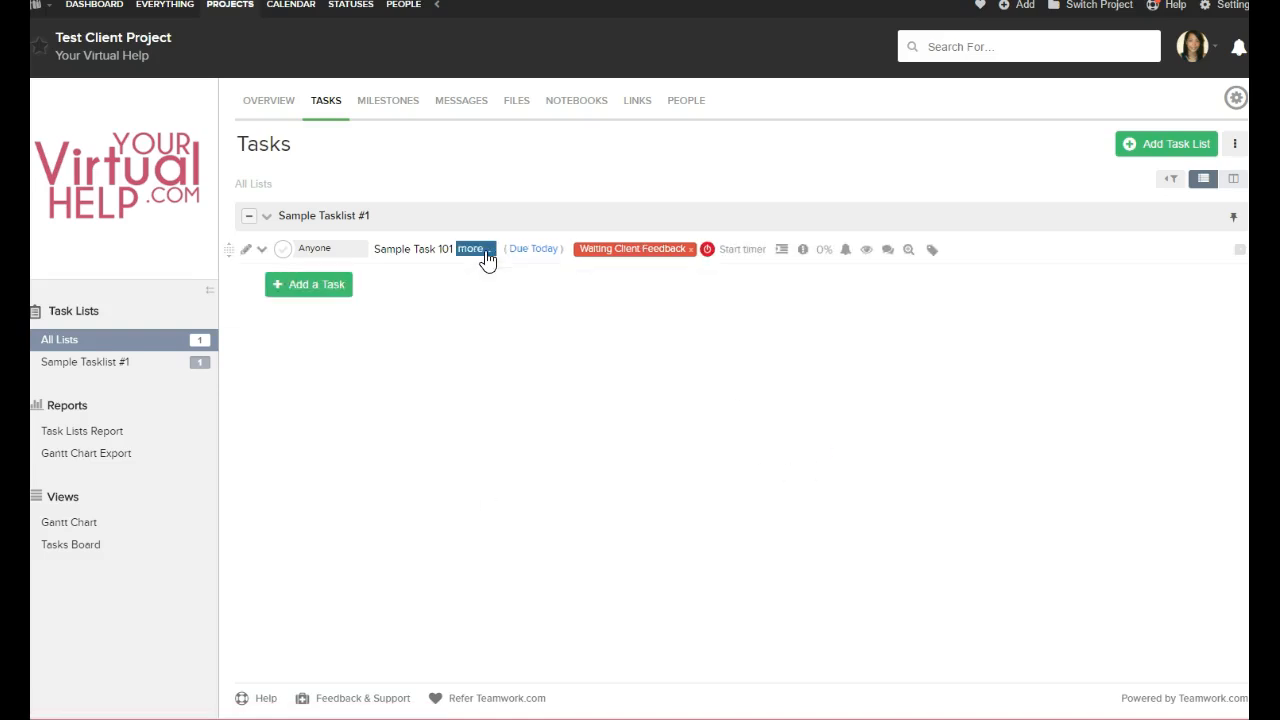
Add a subtask "Sub task" tagged "10. Marketing - Social Media" under Sample Task 101 and save it
{"action": "left_click", "coordinate": [782, 250]}
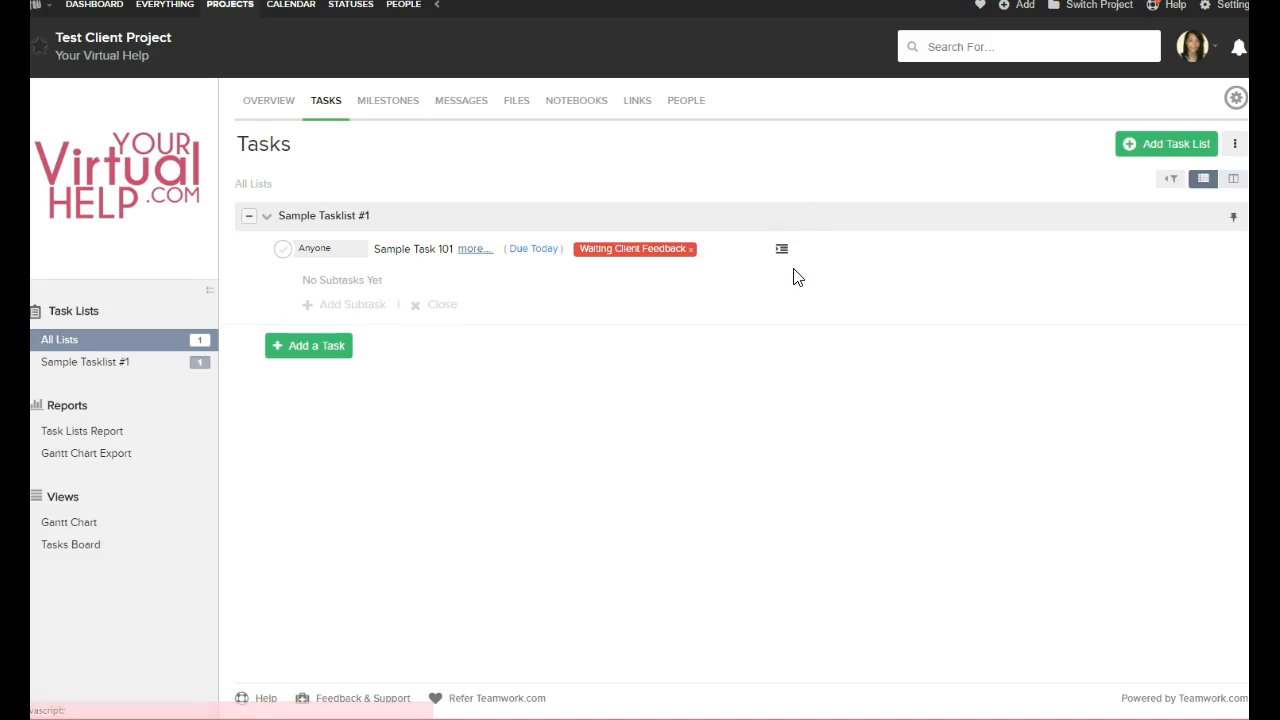
{"action": "left_click", "coordinate": [365, 305]}
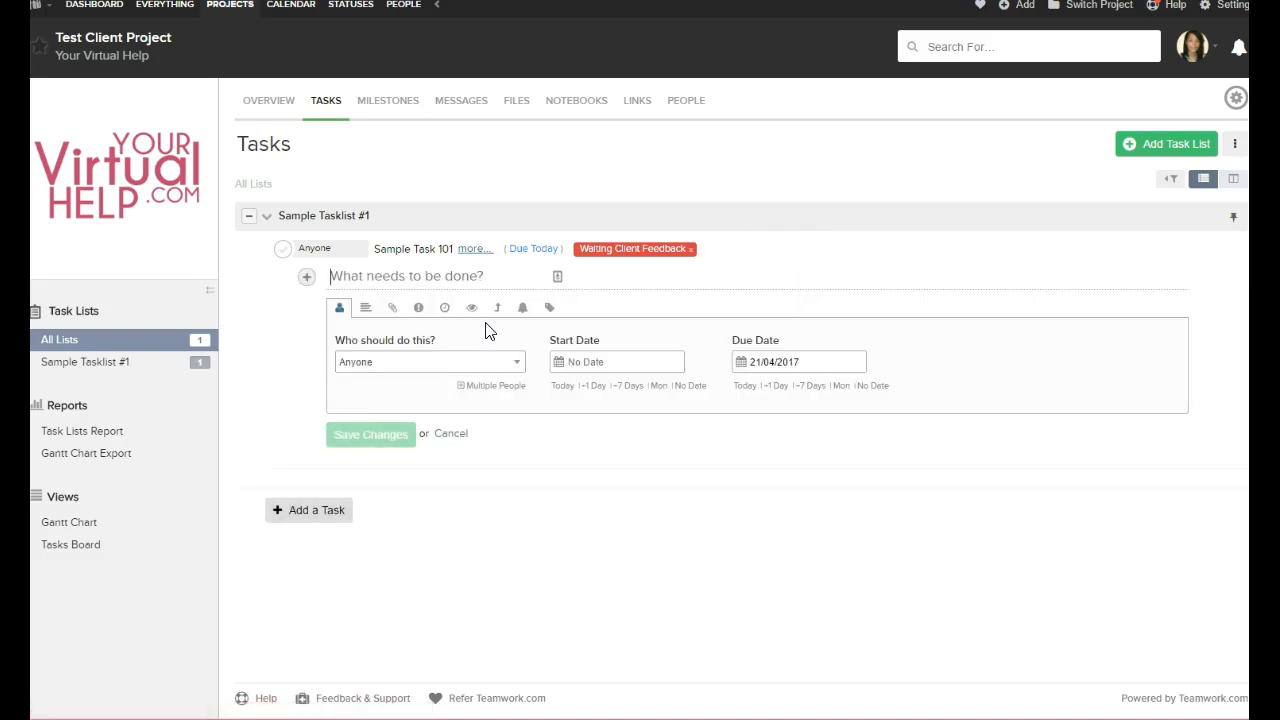
{"action": "type", "text": "Sub task"}
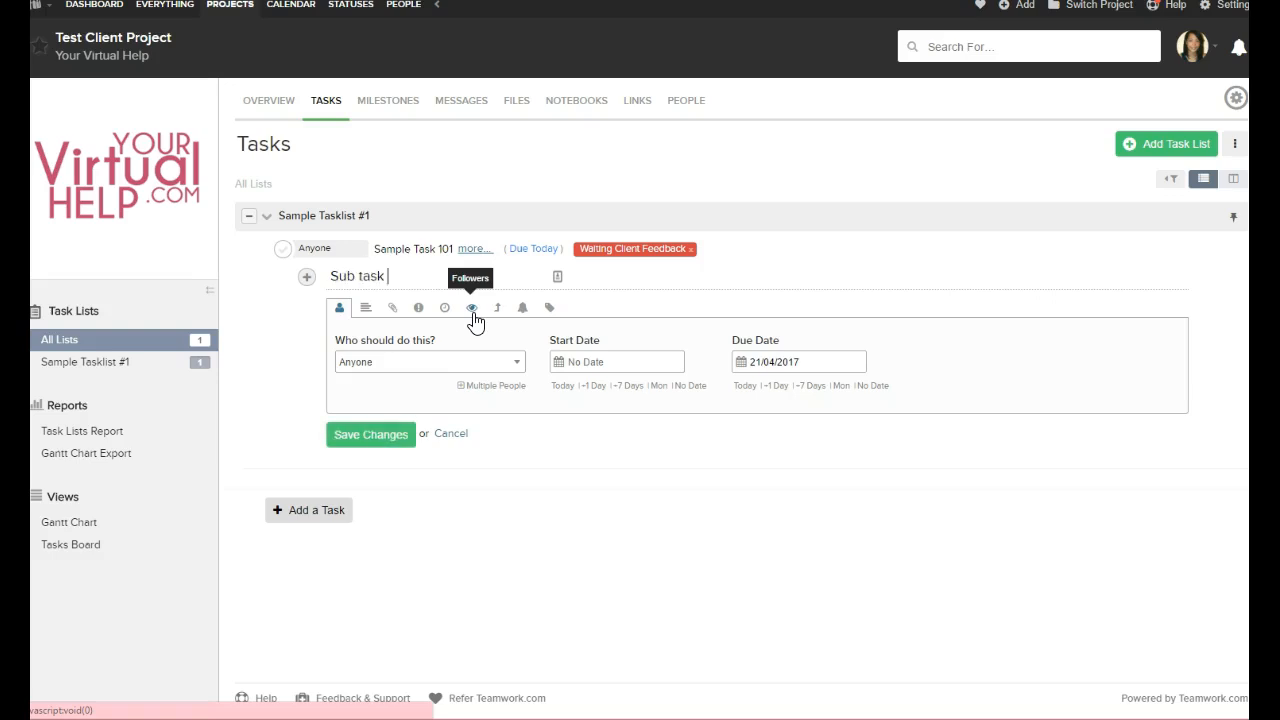
{"action": "type", "text": " #1"}
{"action": "key", "text": "Return"}
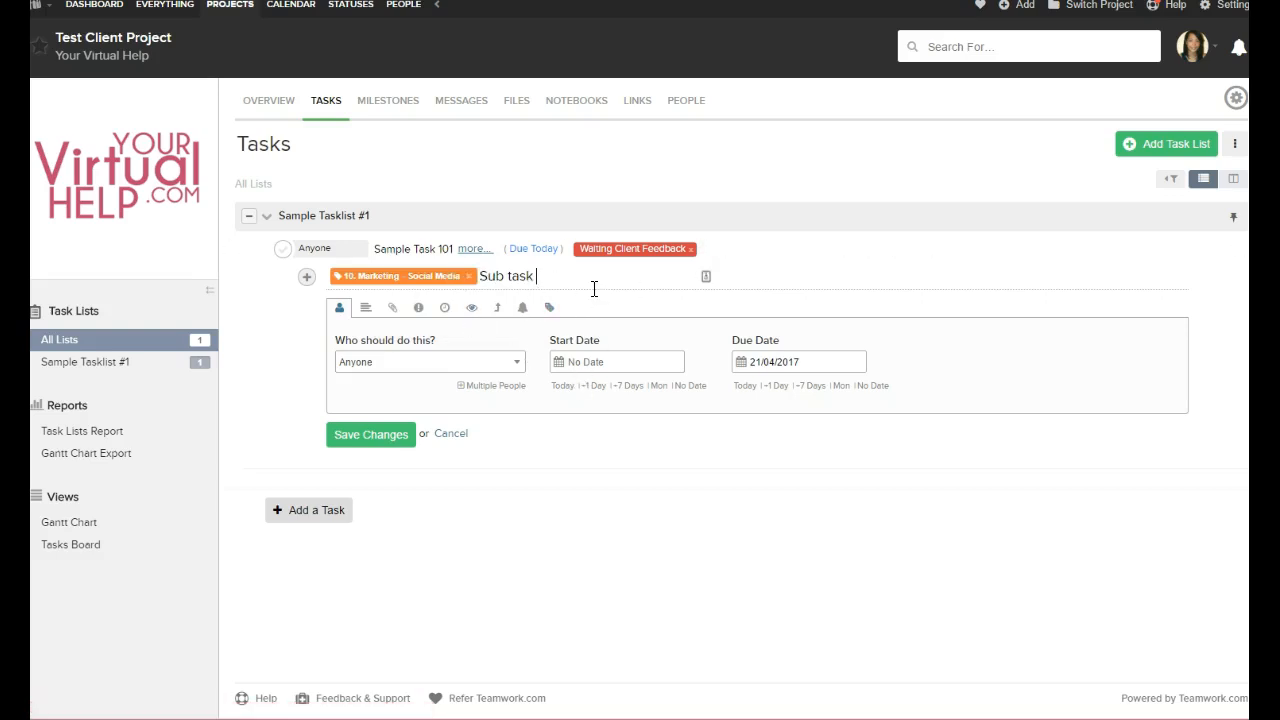
{"action": "left_click", "coordinate": [388, 446]}
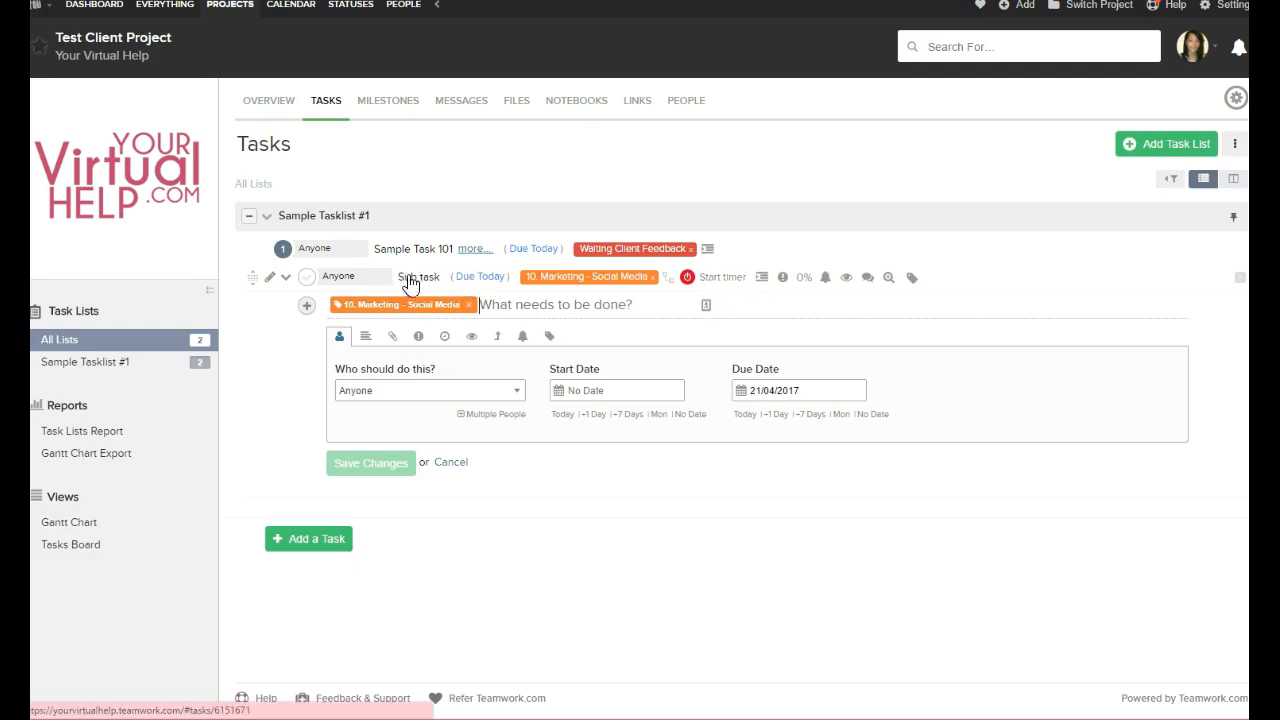
Add and save a subtask named "Sub task level 2" under "Sub task"
{"action": "left_click", "coordinate": [762, 278]}
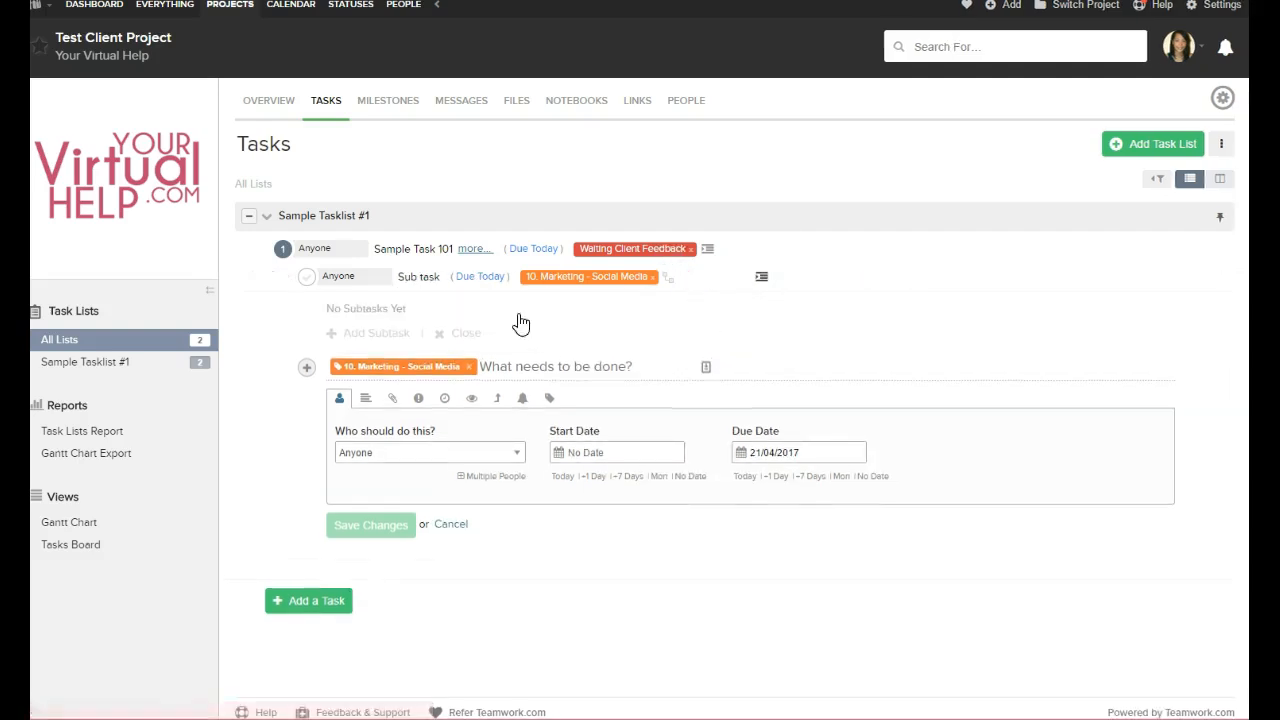
{"action": "left_click", "coordinate": [380, 334]}
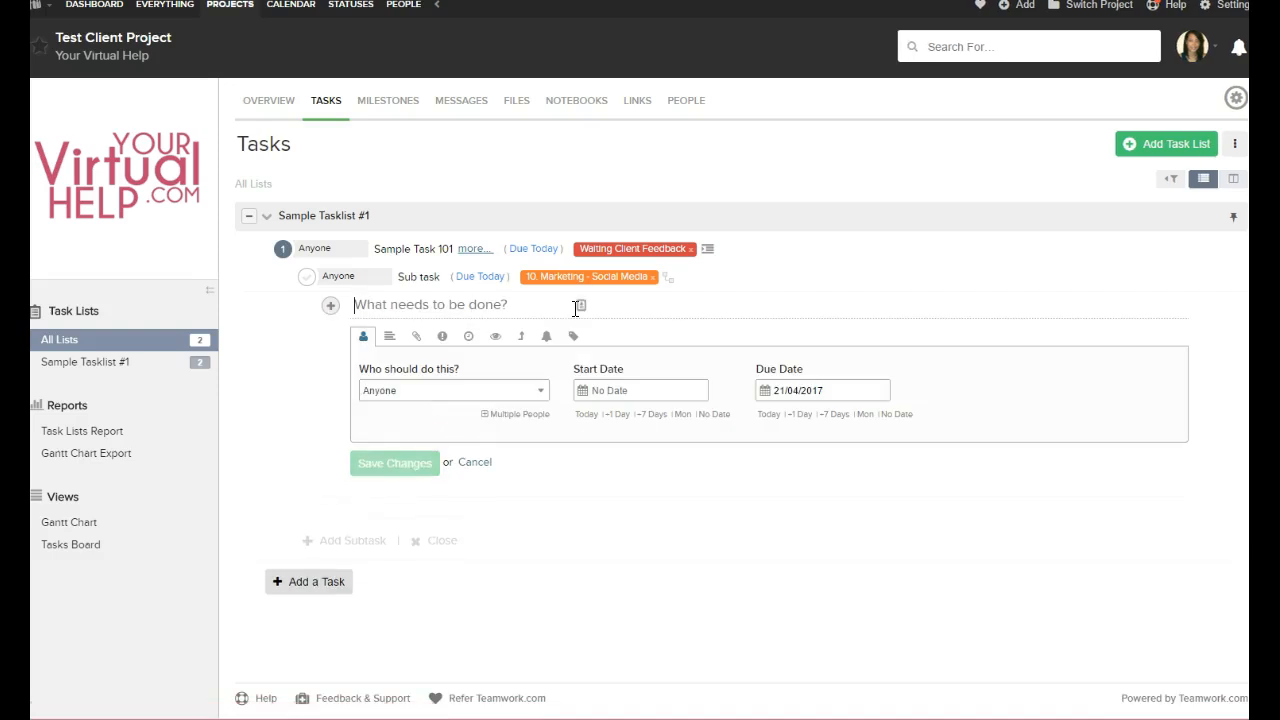
{"action": "type", "text": "Sub"}
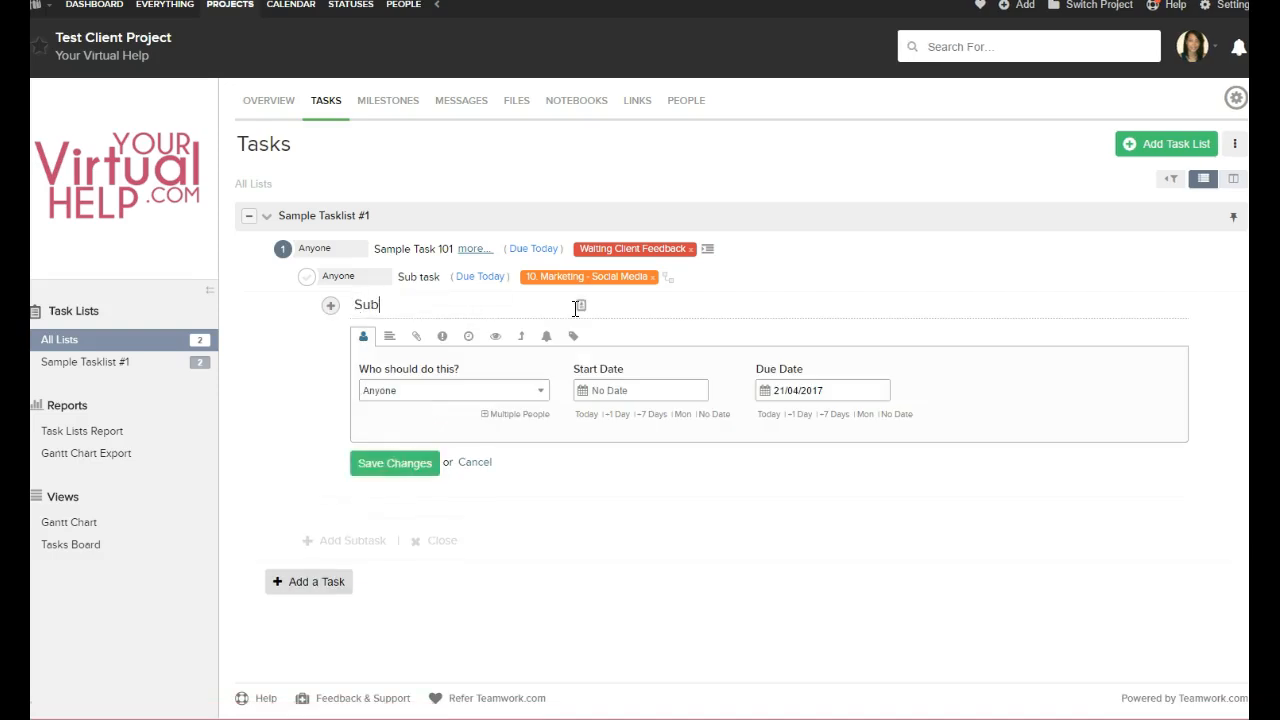
{"action": "type", "text": " task level 2"}
{"action": "left_click", "coordinate": [406, 465]}
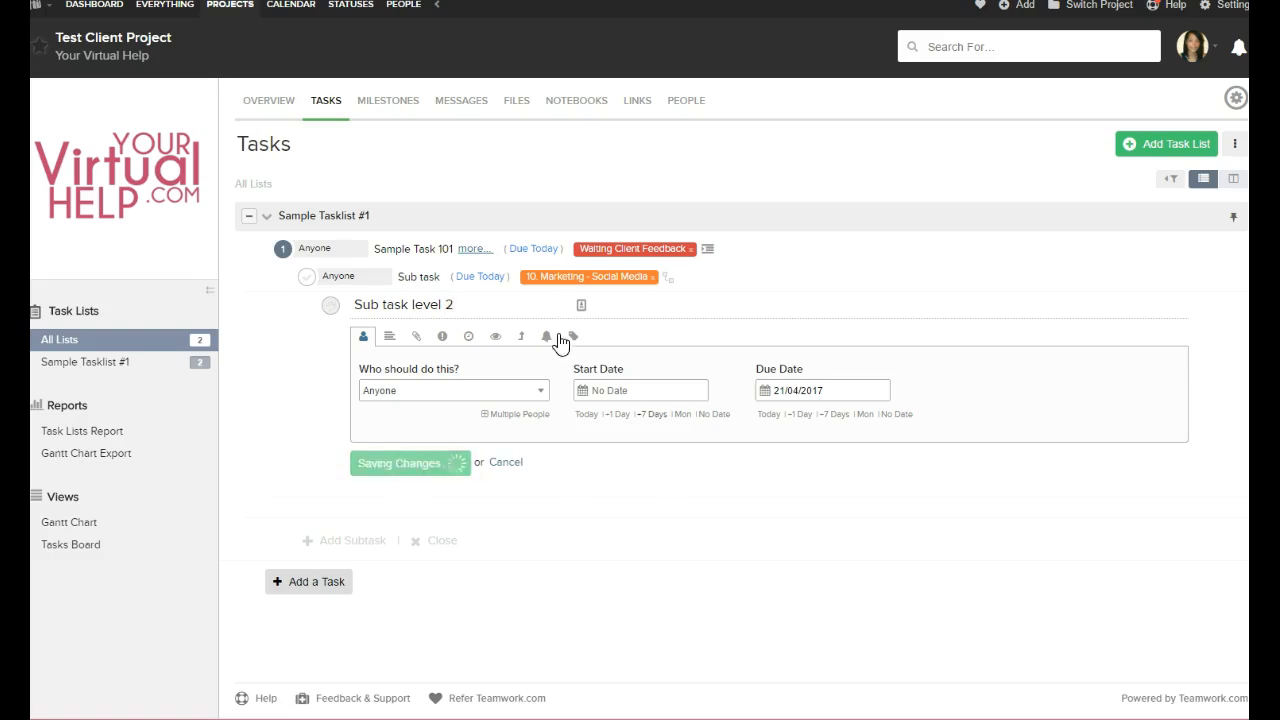
Add and save a subtask named "Sub task Level 3" under "Sub task level 2"
{"action": "left_click", "coordinate": [675, 305]}
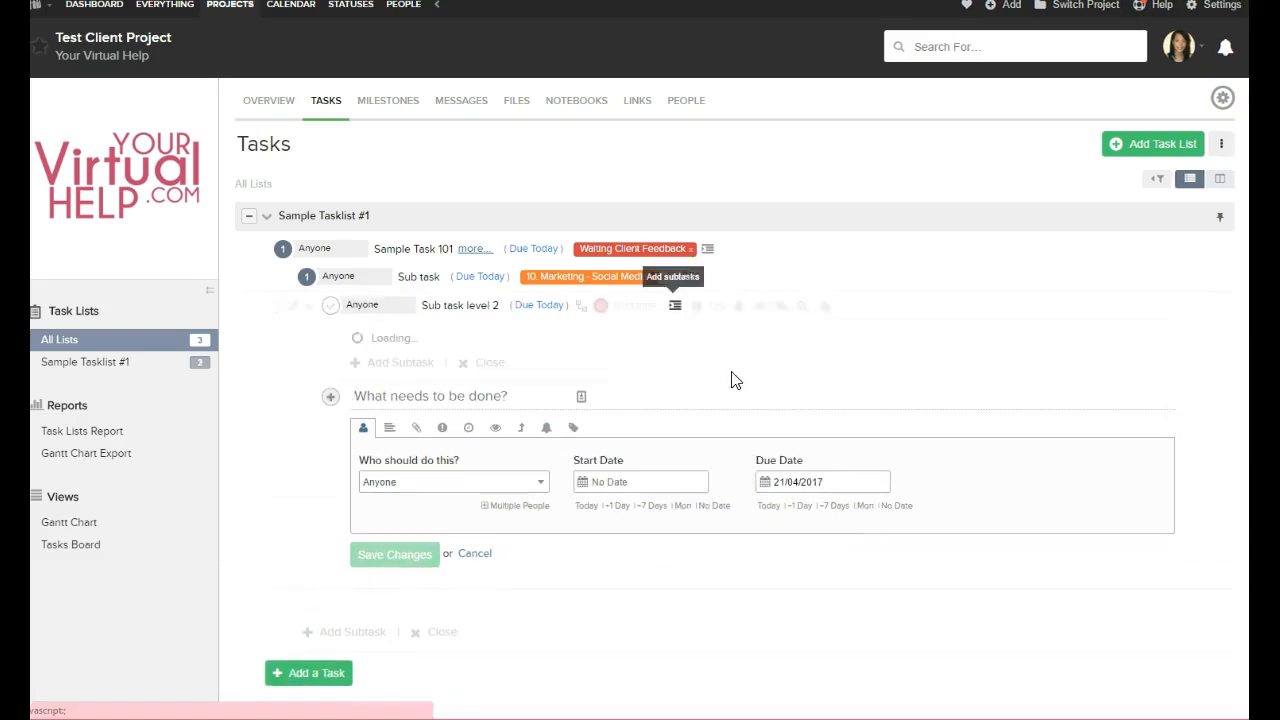
{"action": "left_click", "coordinate": [420, 364]}
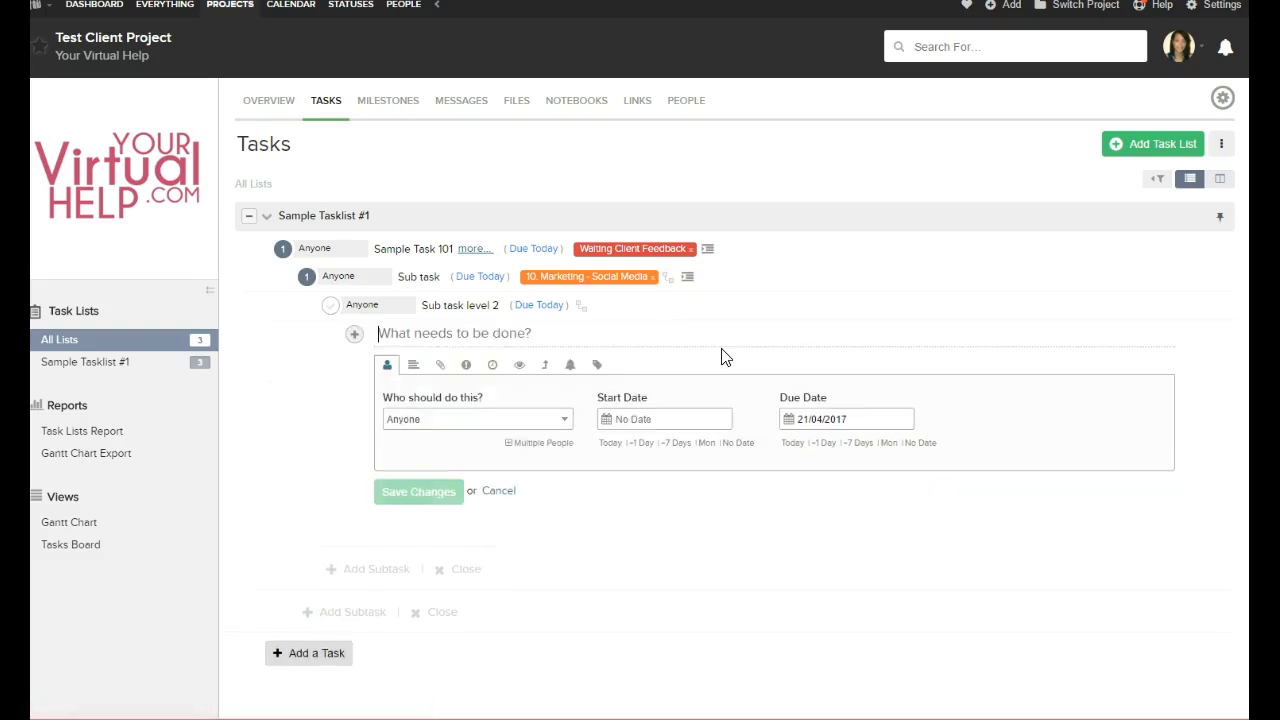
{"action": "type", "text": "Sub task Level 3"}
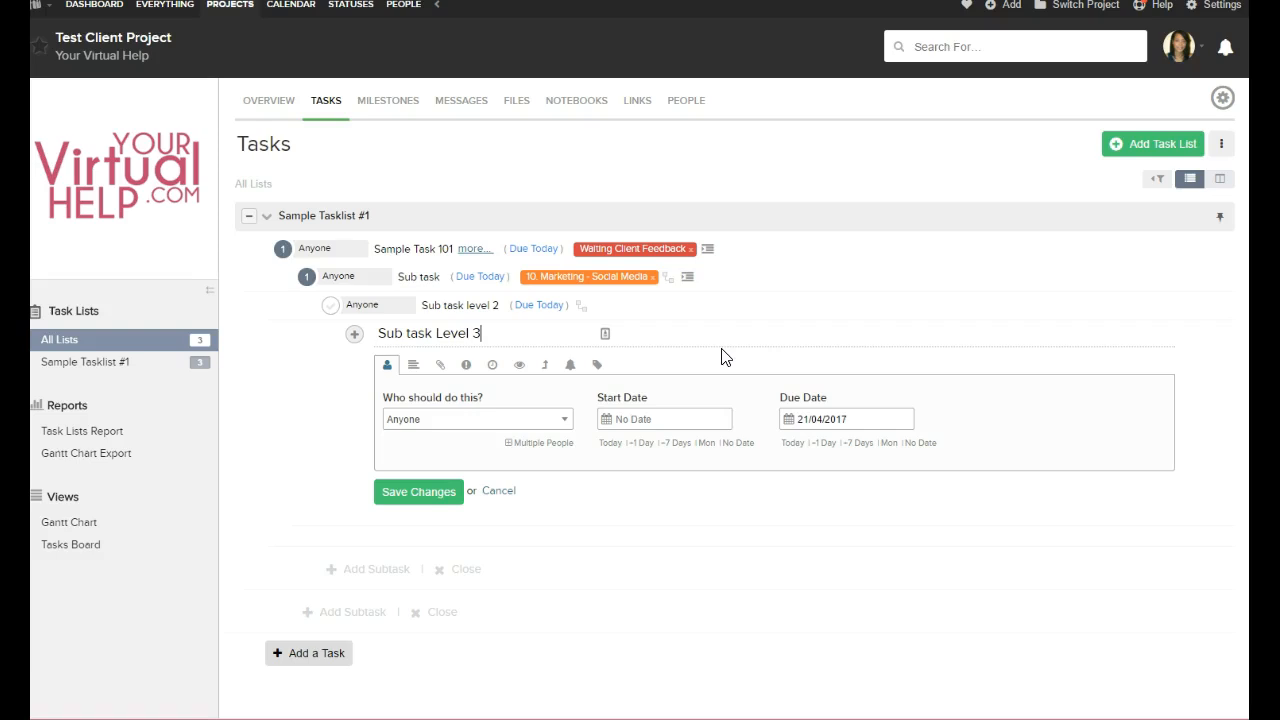
{"action": "left_click", "coordinate": [416, 492]}
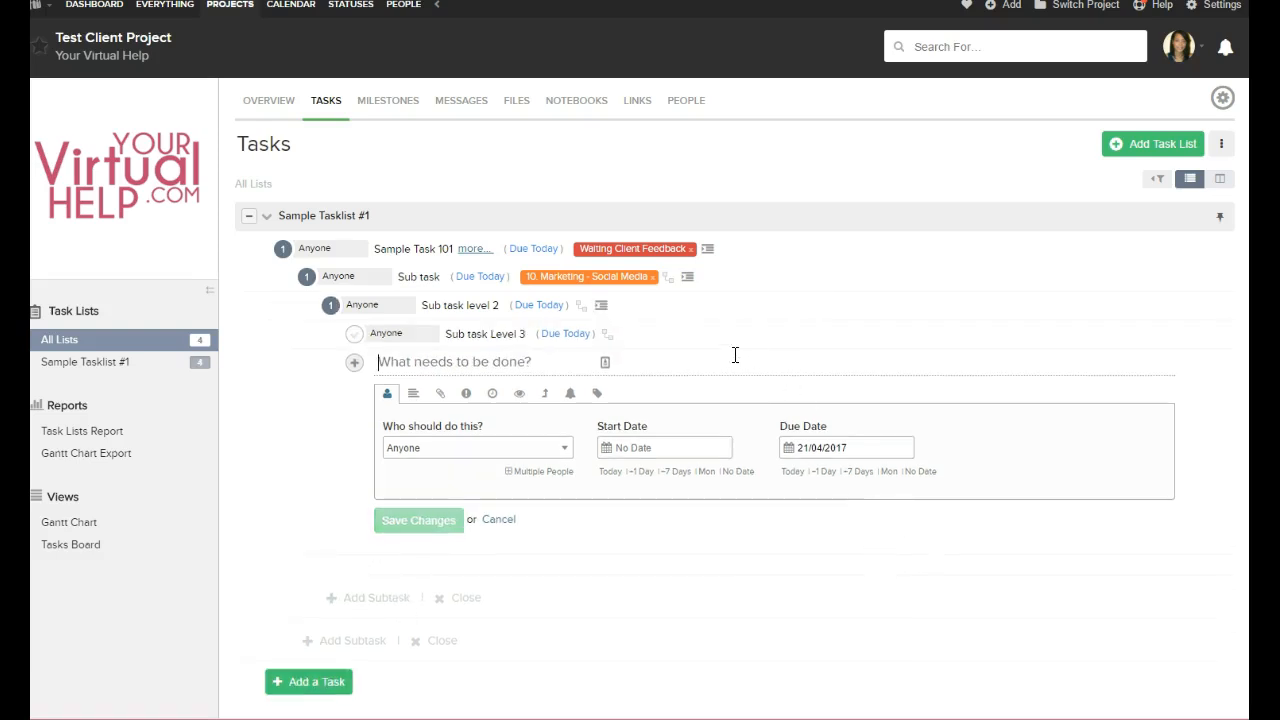
Add and save a subtask named "Level 4" under "Sub task Level 3"
{"action": "left_click", "coordinate": [701, 334]}
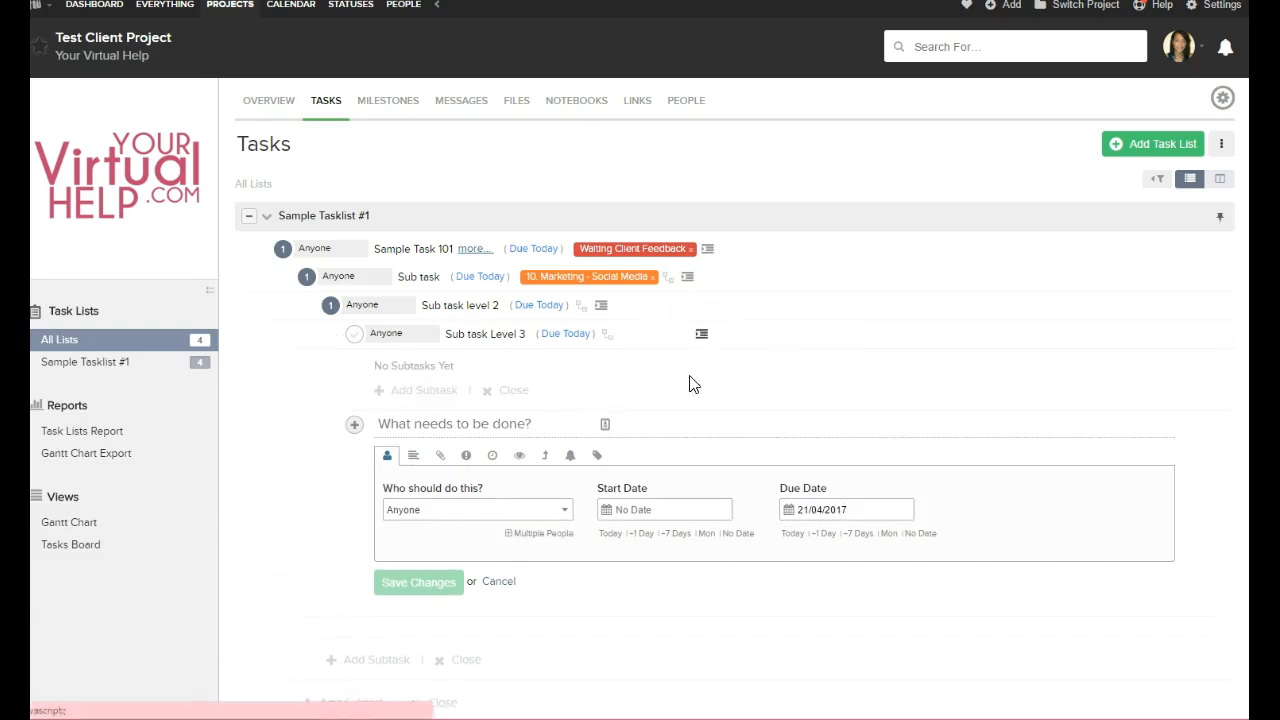
{"action": "left_click", "coordinate": [434, 390]}
{"action": "type", "text": "Le"}
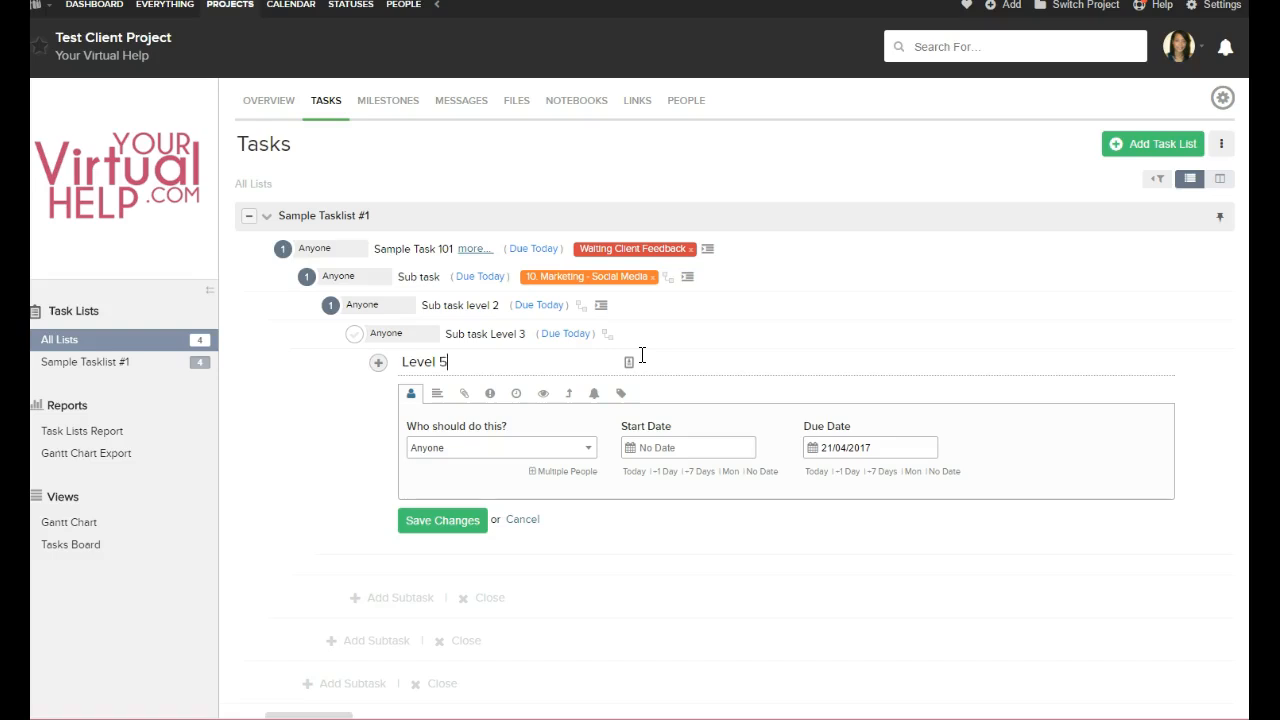
{"action": "type", "text": "vel 3"}
{"action": "key", "text": "Return"}
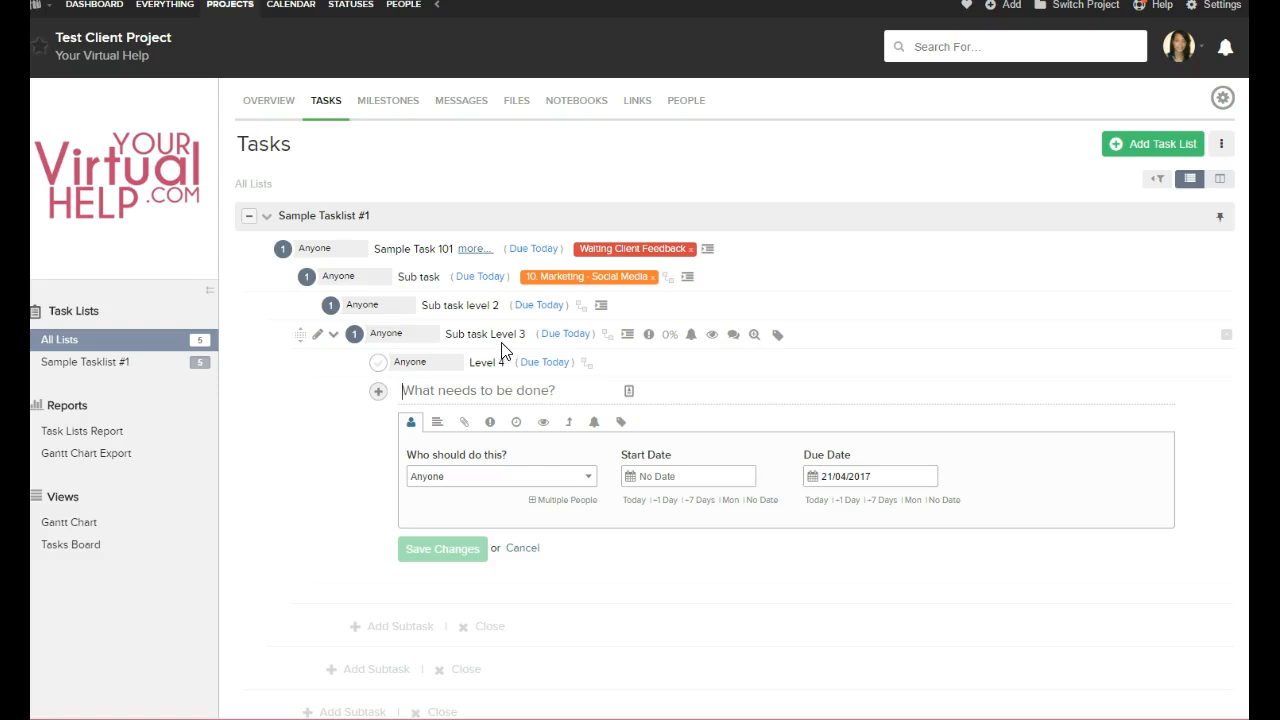
{"action": "left_click", "coordinate": [540, 364]}
{"action": "left_click", "coordinate": [912, 362]}
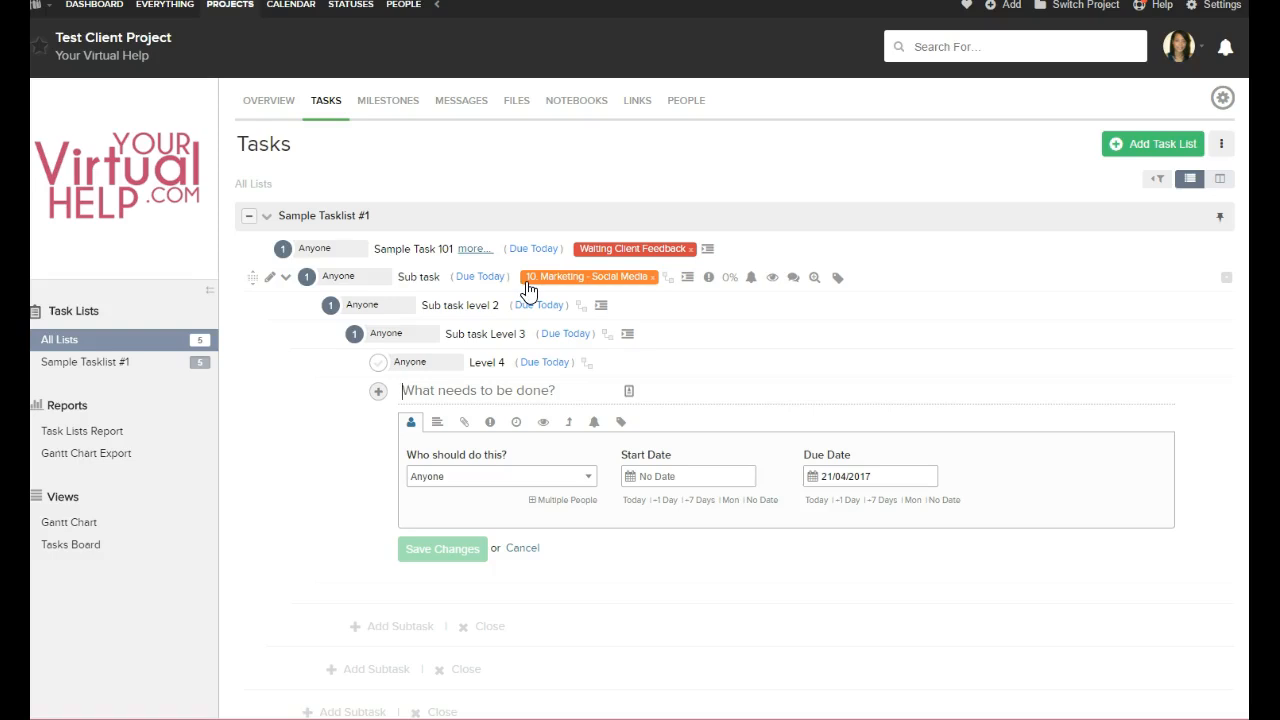
Examine Sample Task 101's description and comment form, and close the form without adding a comment
{"action": "left_click", "coordinate": [475, 252]}
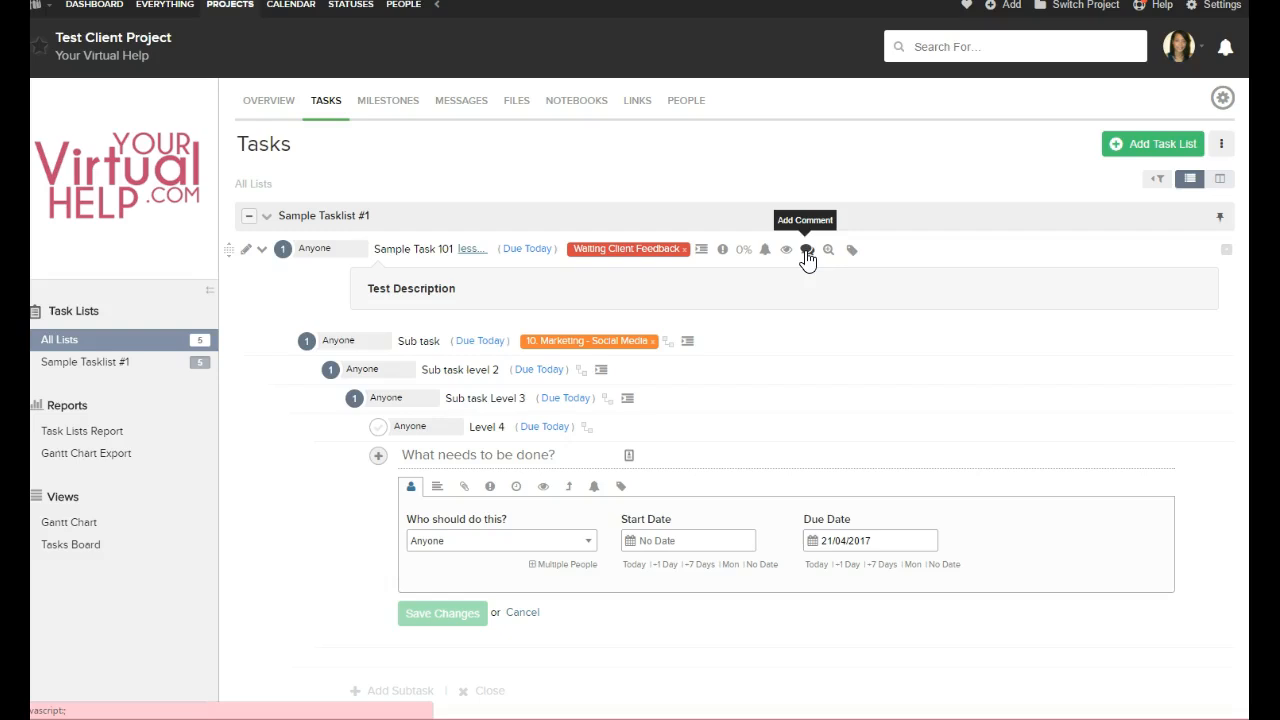
{"action": "left_click", "coordinate": [806, 253]}
{"action": "left_click", "coordinate": [888, 126]}
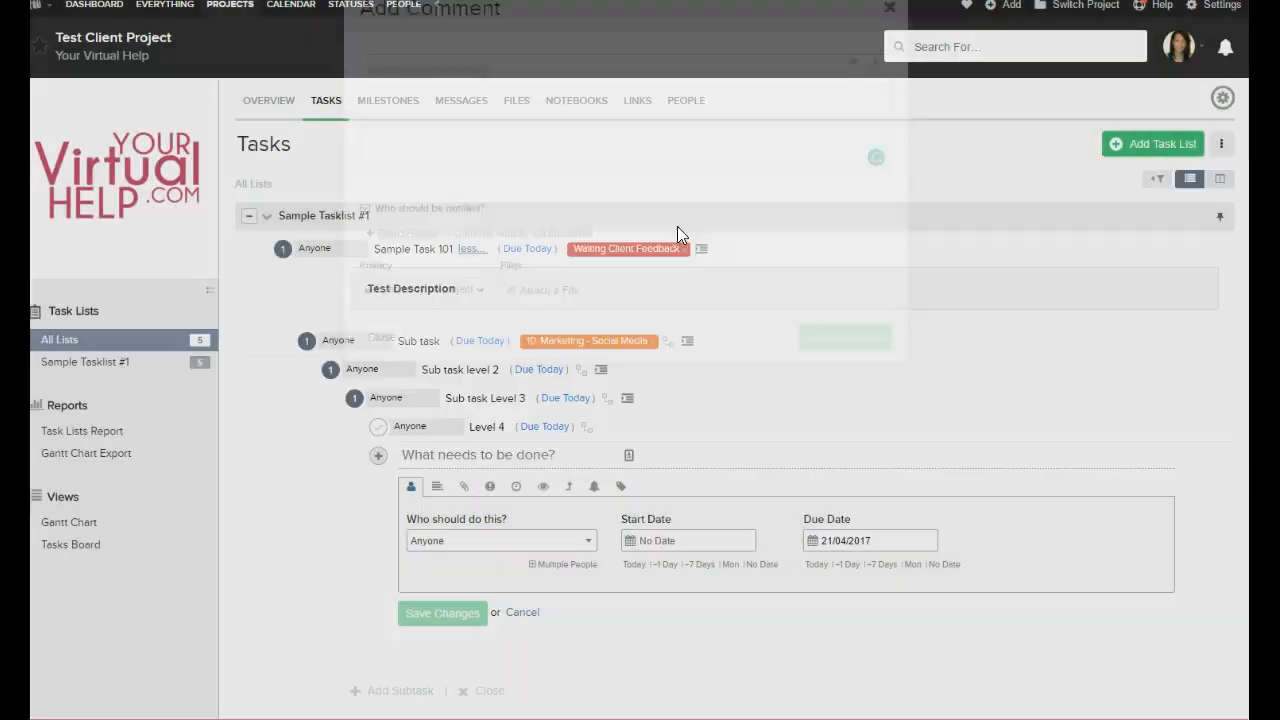
In the details of Sample Task 101's "Level 4" subtask, mention the second suggested person and save the comment "this is sample comment"
{"action": "left_click", "coordinate": [428, 250]}
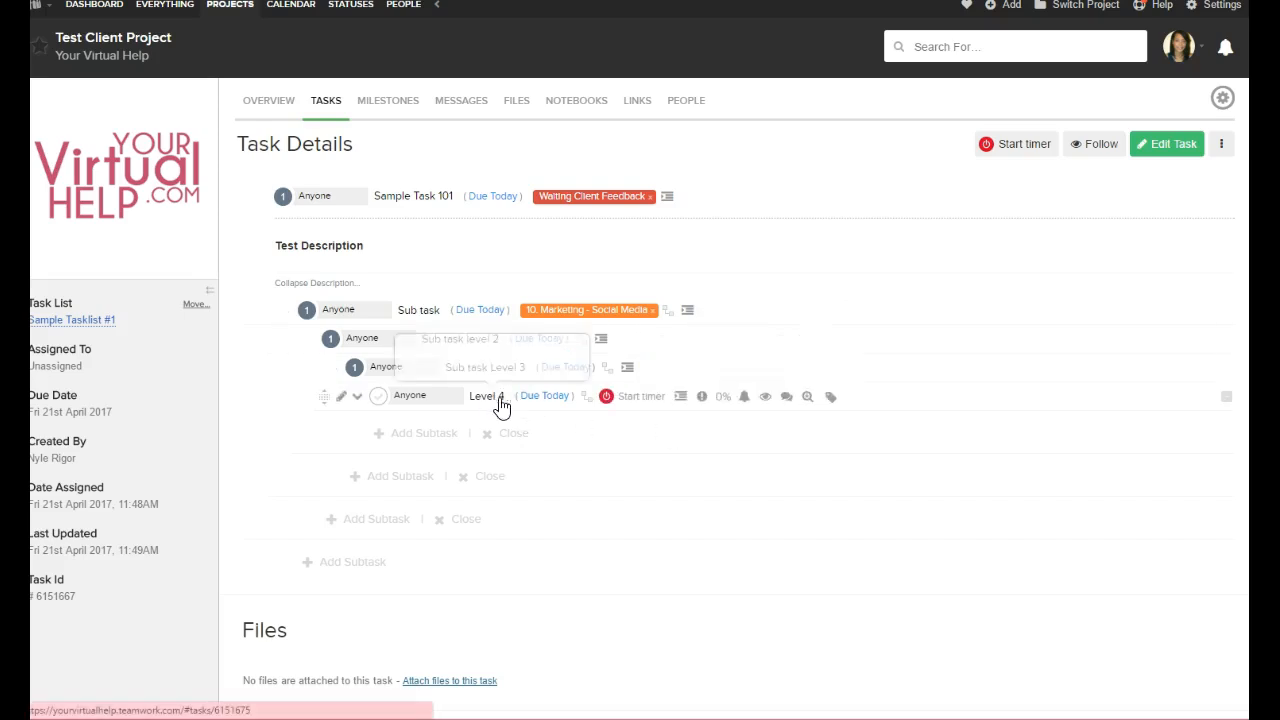
{"action": "left_click", "coordinate": [498, 398]}
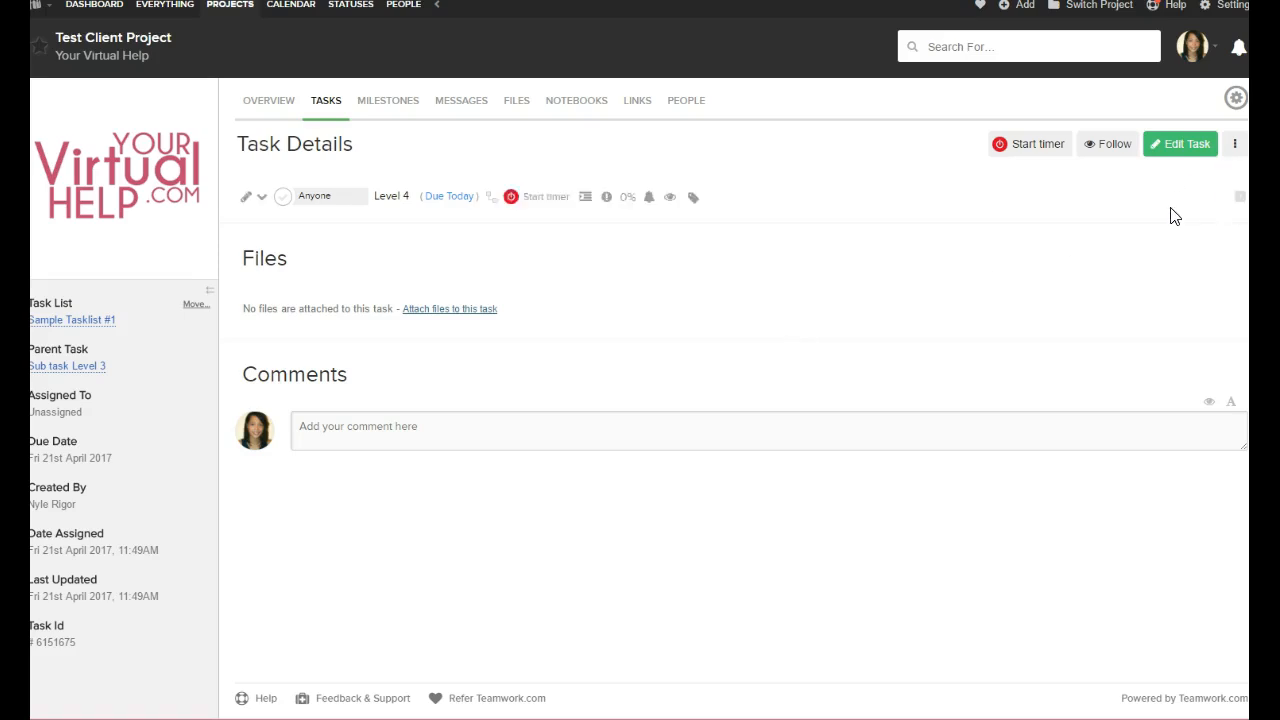
{"action": "left_click", "coordinate": [966, 440]}
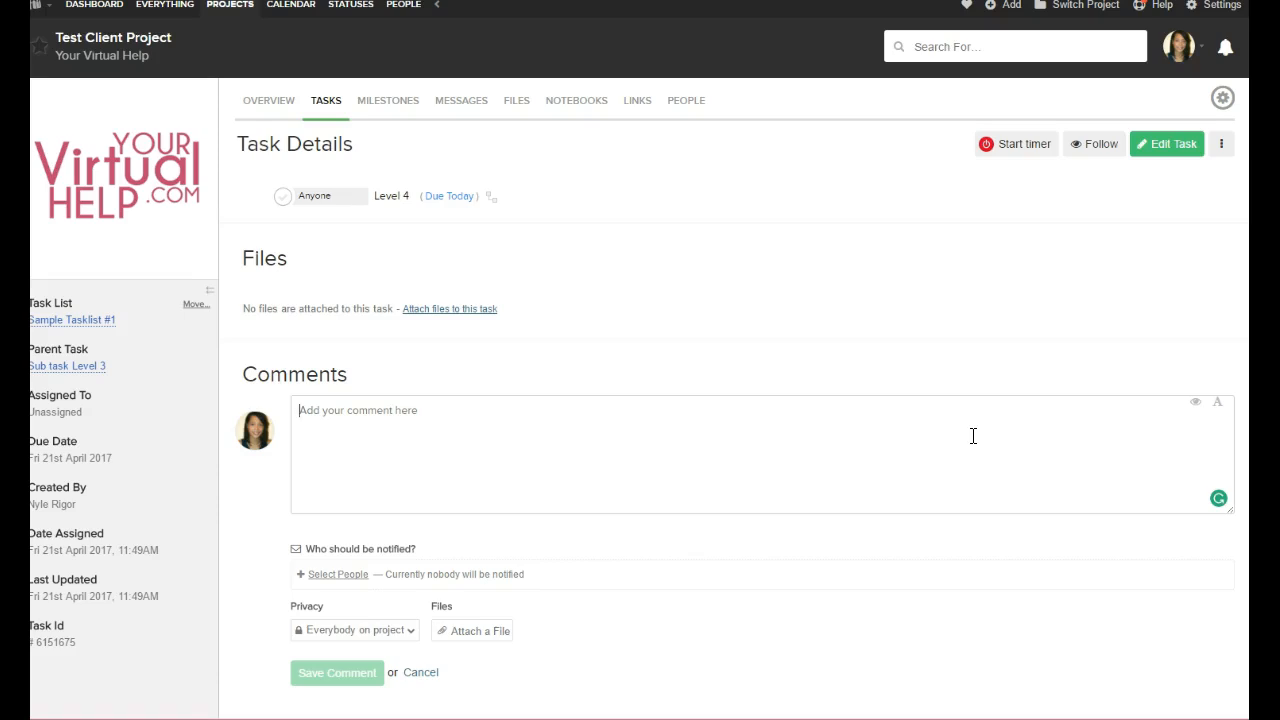
{"action": "type", "text": "@"}
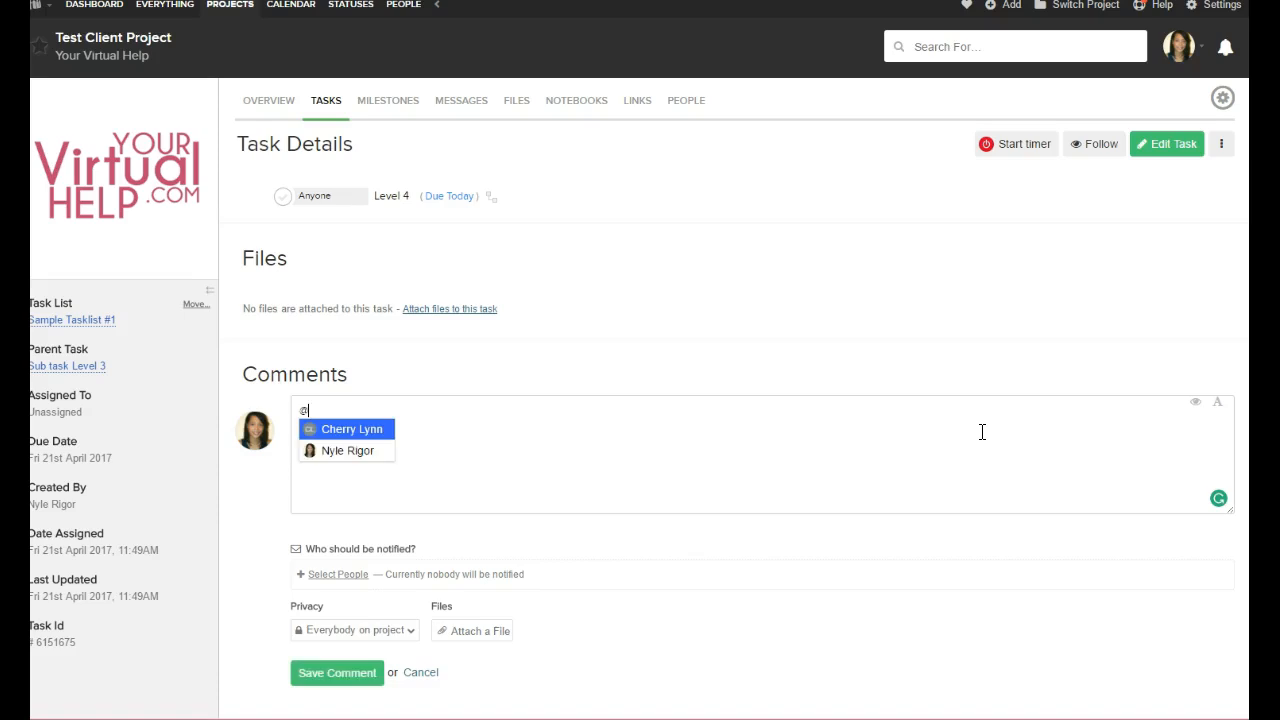
{"action": "key", "text": "Down"}
{"action": "key", "text": "Return"}
{"action": "type", "text": "this is sample come"}
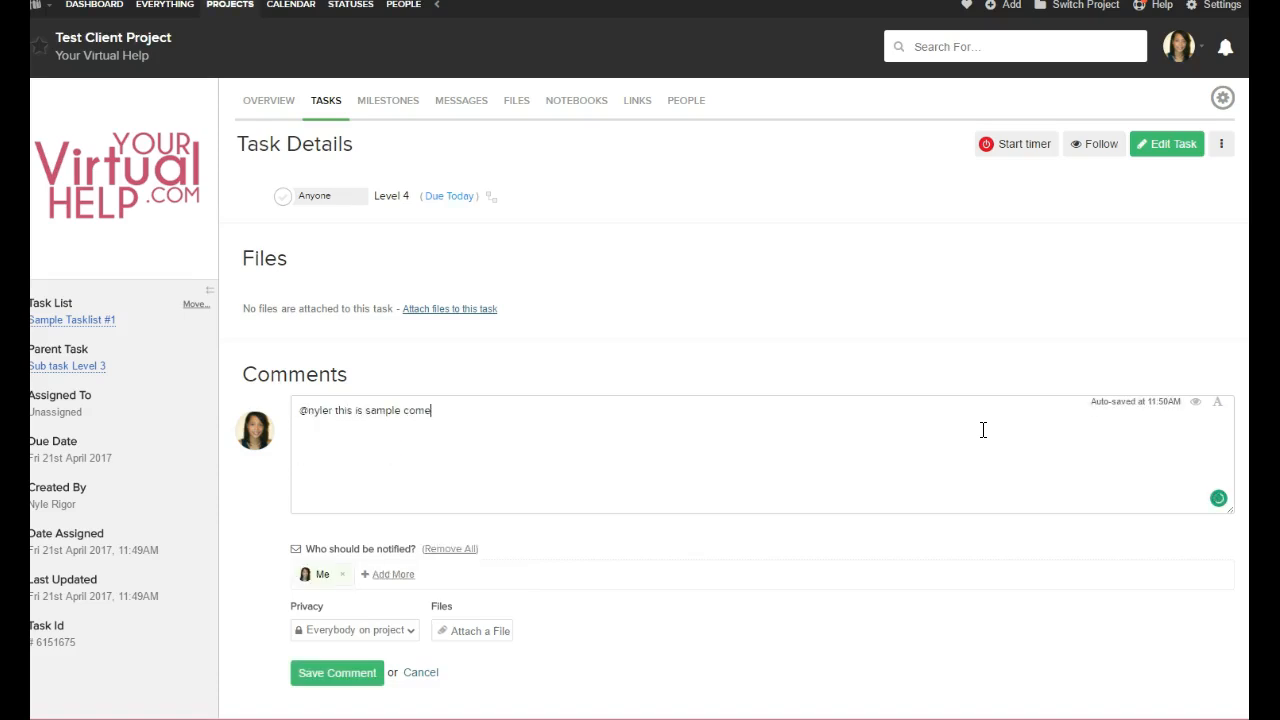
{"action": "key", "text": "BackSpace"}
{"action": "type", "text": "ment"}
{"action": "left_click", "coordinate": [335, 674]}
{"action": "left_click", "coordinate": [769, 386]}
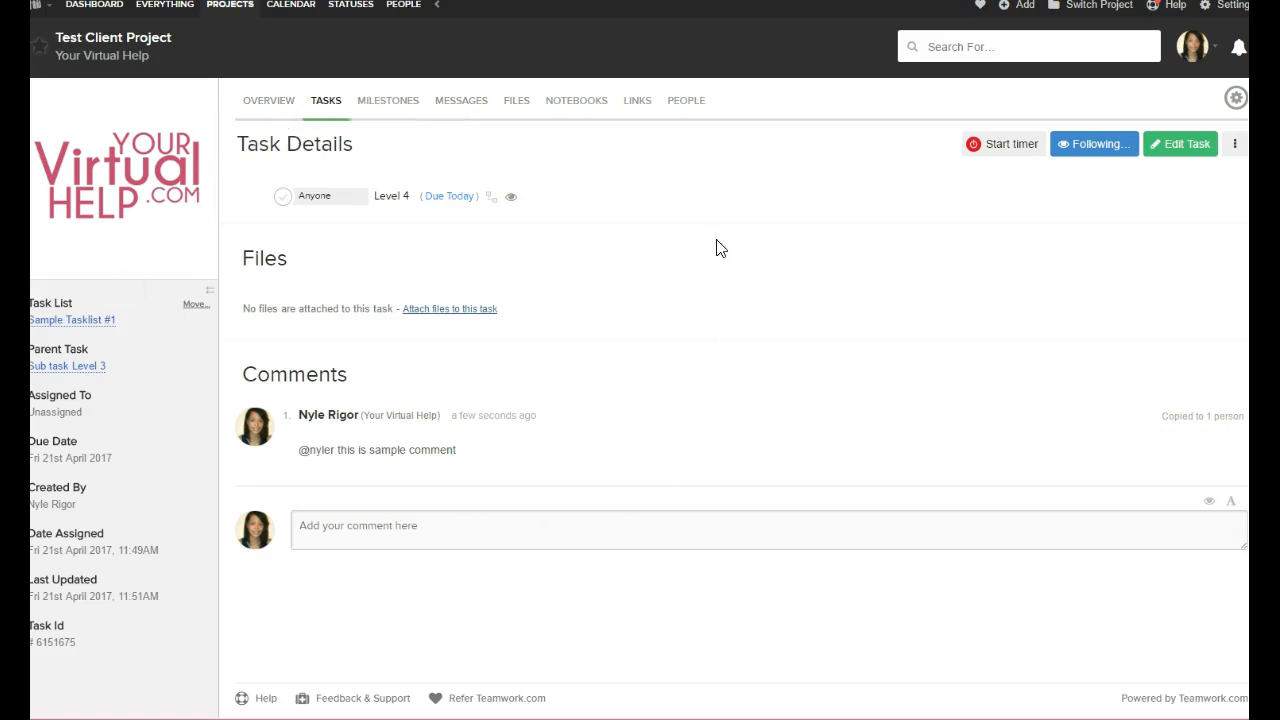
Open the milestones of Test Client Project
{"action": "mouse_move", "coordinate": [474, 214]}
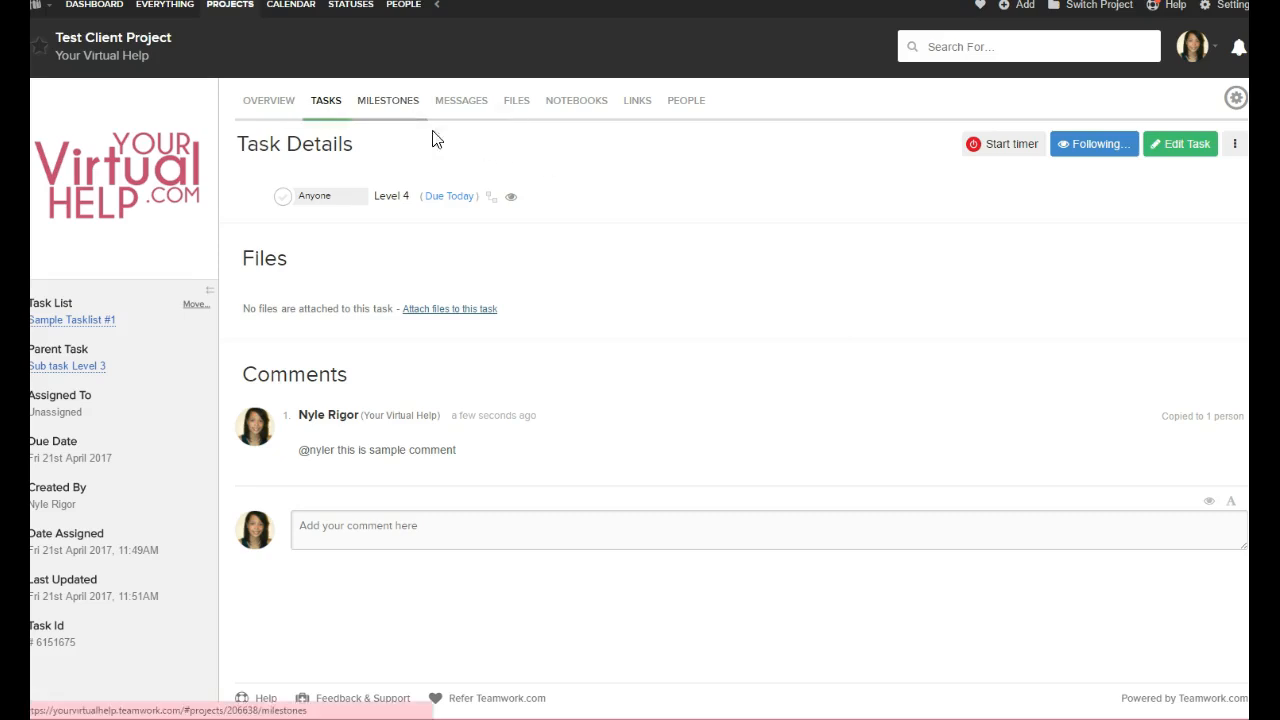
{"action": "left_click", "coordinate": [398, 118]}
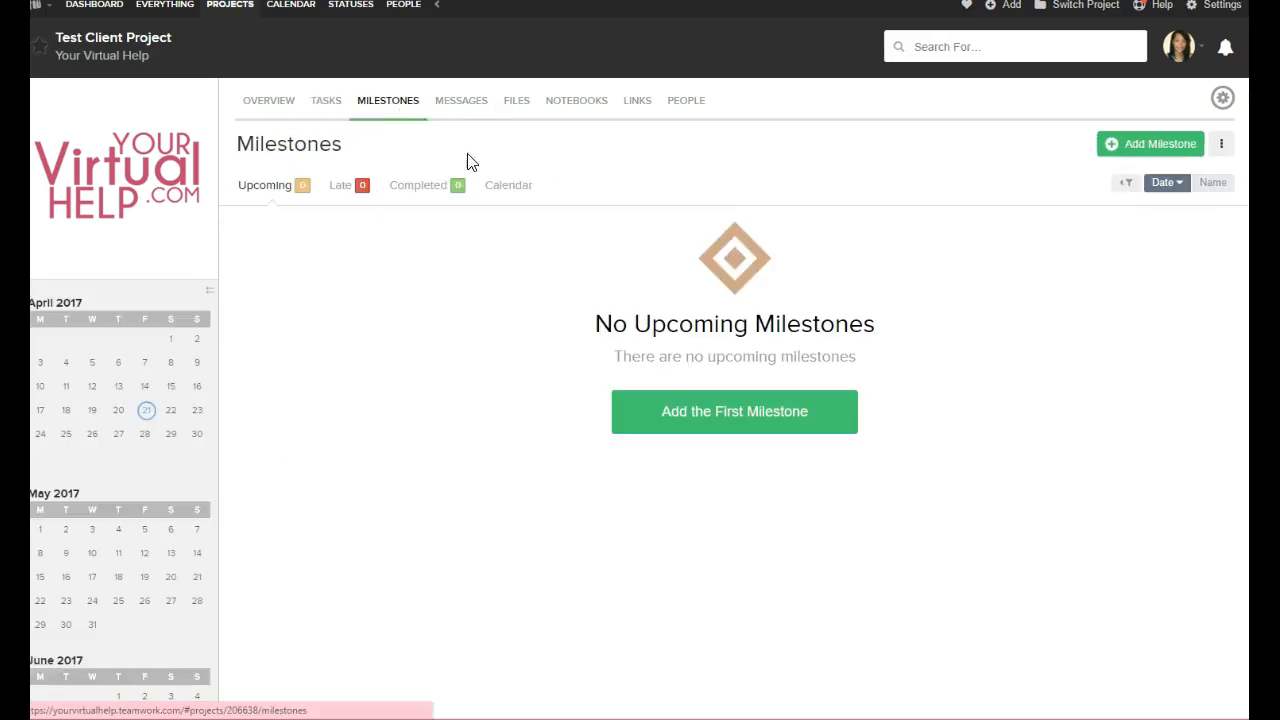
Add a milestone named "Yay! First Milestone" to Test Client Project, due 28 April 2017
{"action": "left_click", "coordinate": [744, 413]}
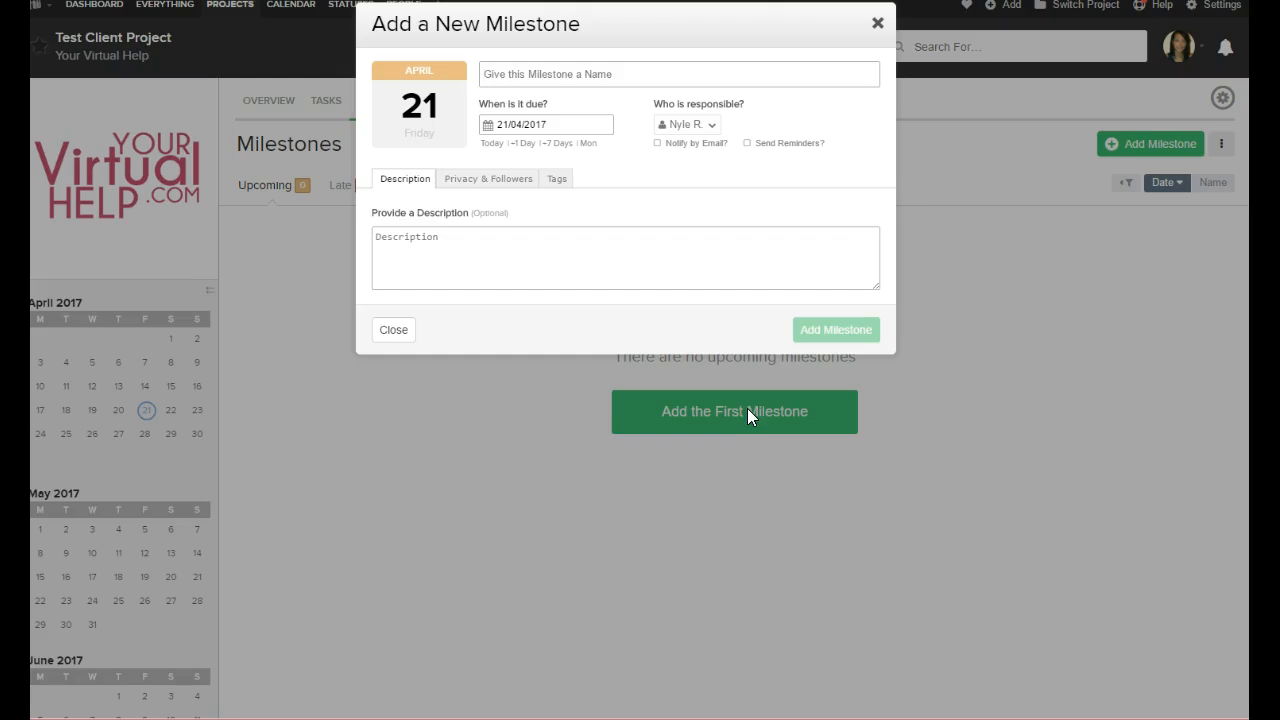
{"action": "type", "text": "Yay! Firt"}
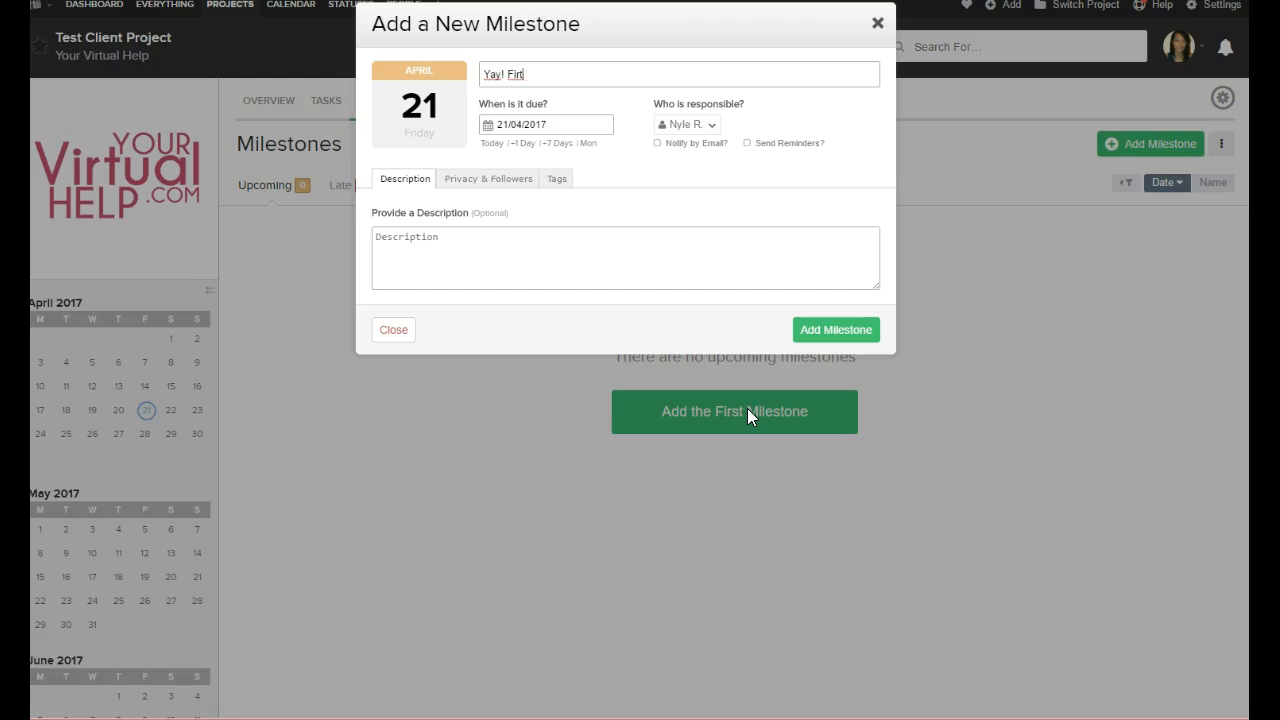
{"action": "key", "text": "BackSpace"}
{"action": "type", "text": "st Milestone"}
{"action": "left_click", "coordinate": [570, 125]}
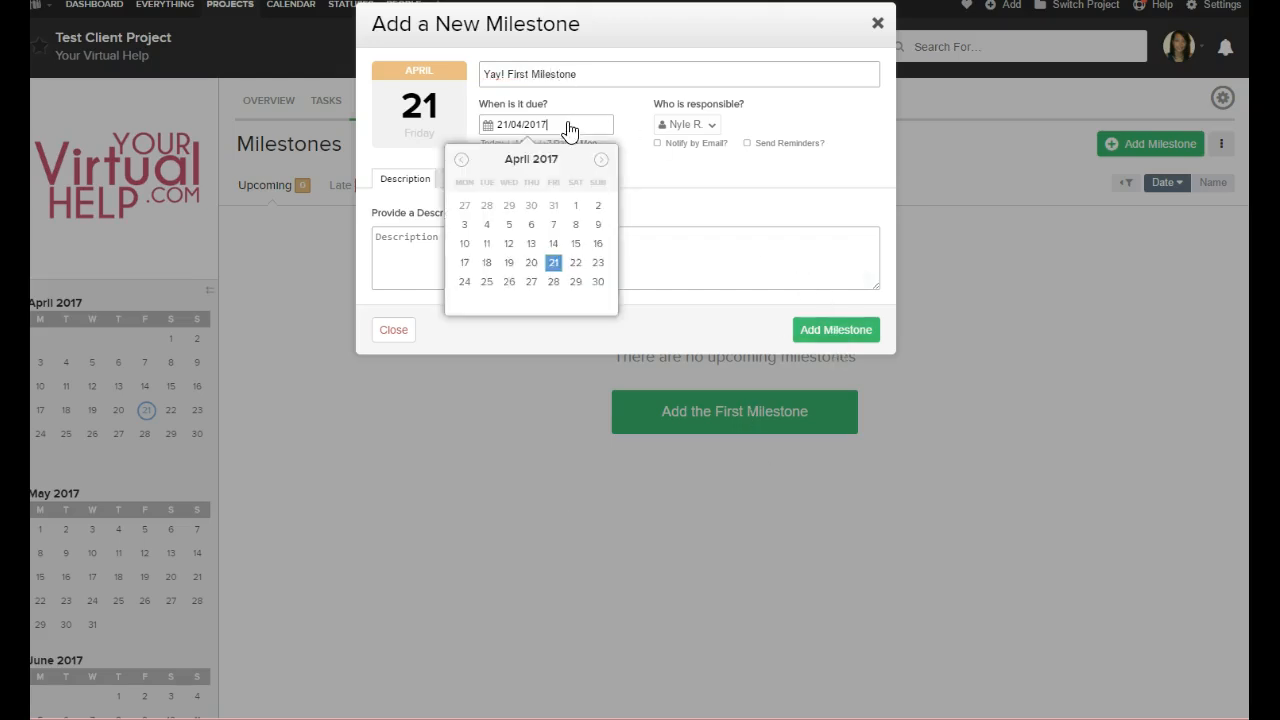
{"action": "left_click", "coordinate": [555, 281]}
{"action": "left_click", "coordinate": [802, 330]}
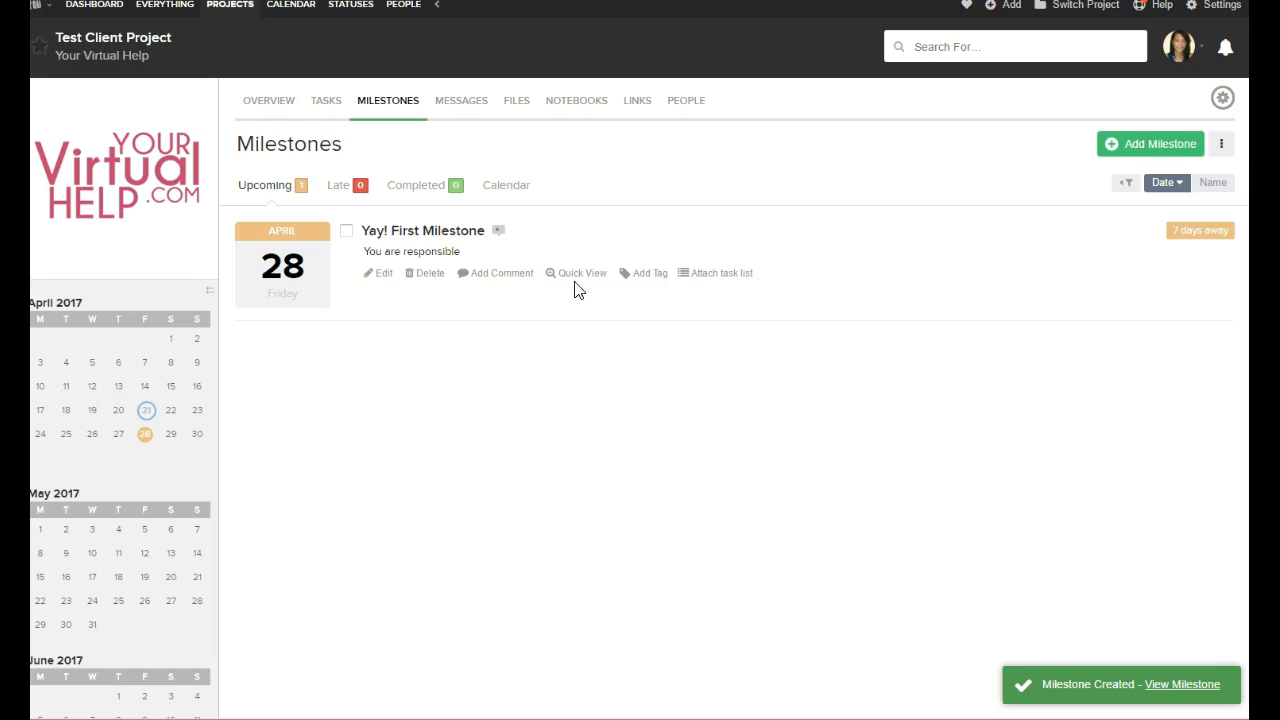
Attach Sample Tasklist #1 to the "Yay! First Milestone" milestone without adding a tag
{"action": "left_click", "coordinate": [648, 275]}
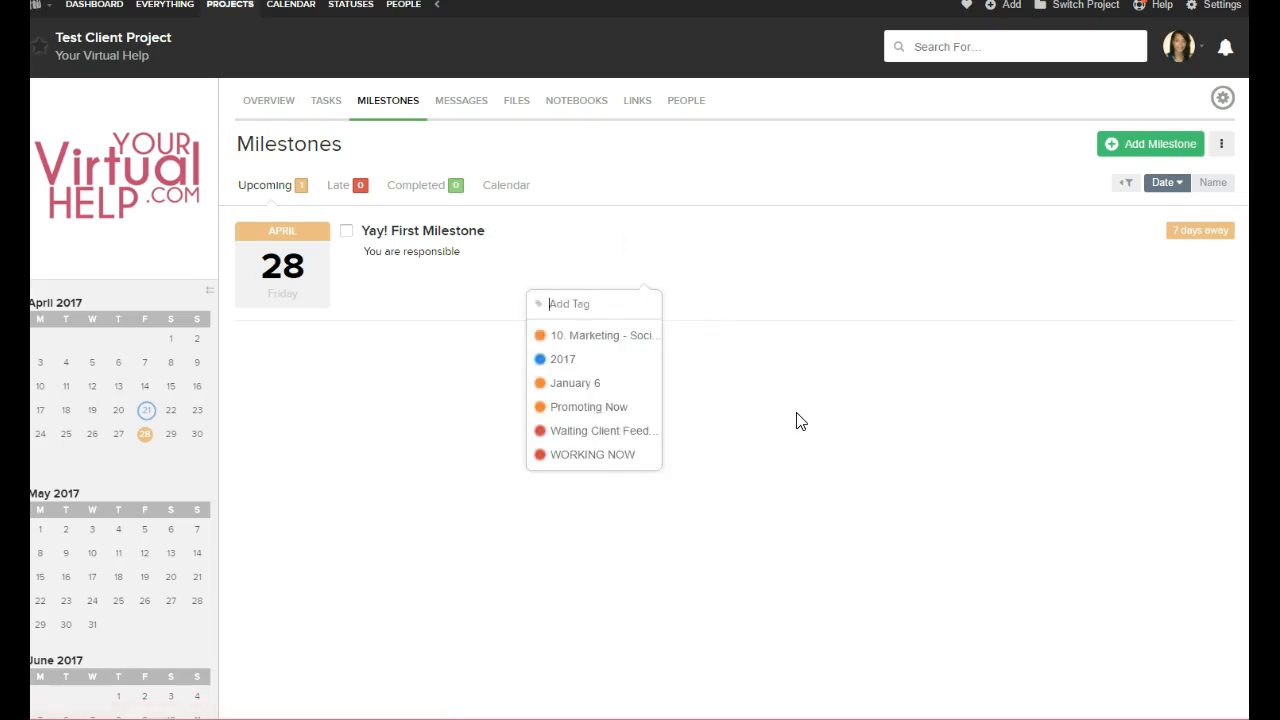
{"action": "left_click", "coordinate": [800, 421]}
{"action": "left_click", "coordinate": [729, 286]}
{"action": "left_click", "coordinate": [422, 304]}
{"action": "left_click", "coordinate": [438, 324]}
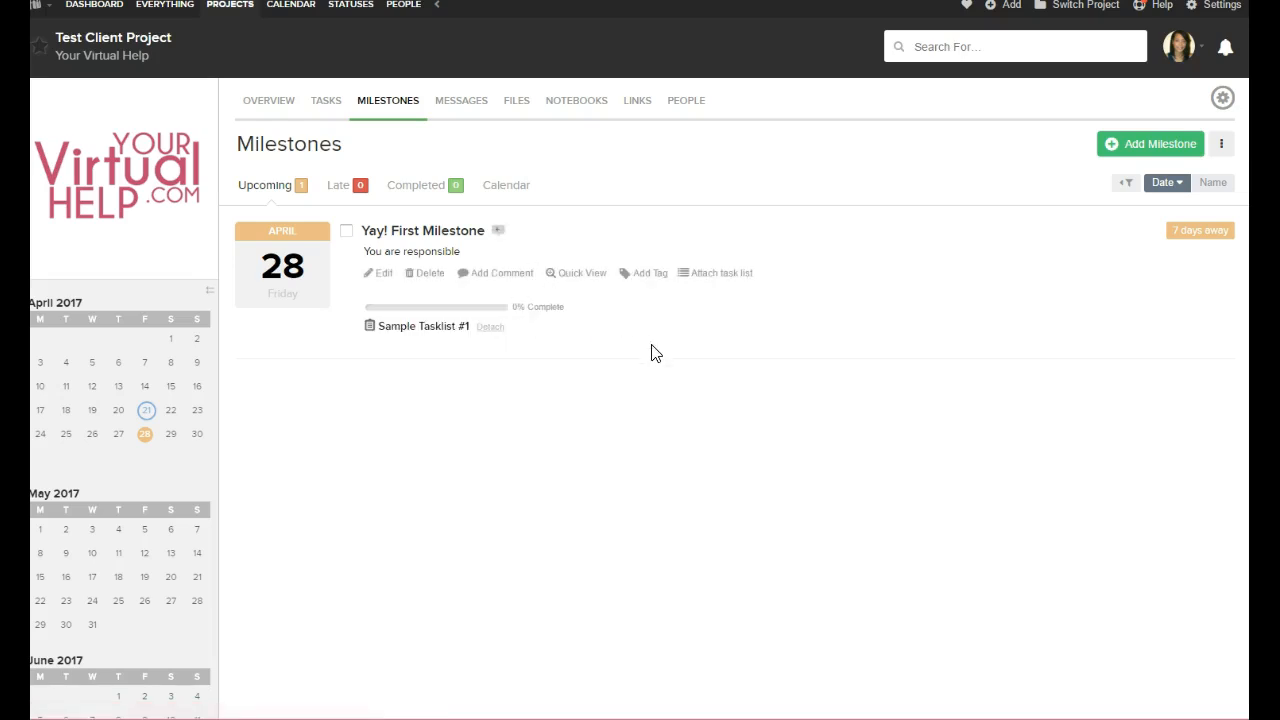
Mark the "Level 4" and "Sub task Level 3" subtasks complete, and check the milestone's progress
{"action": "left_click", "coordinate": [312, 104]}
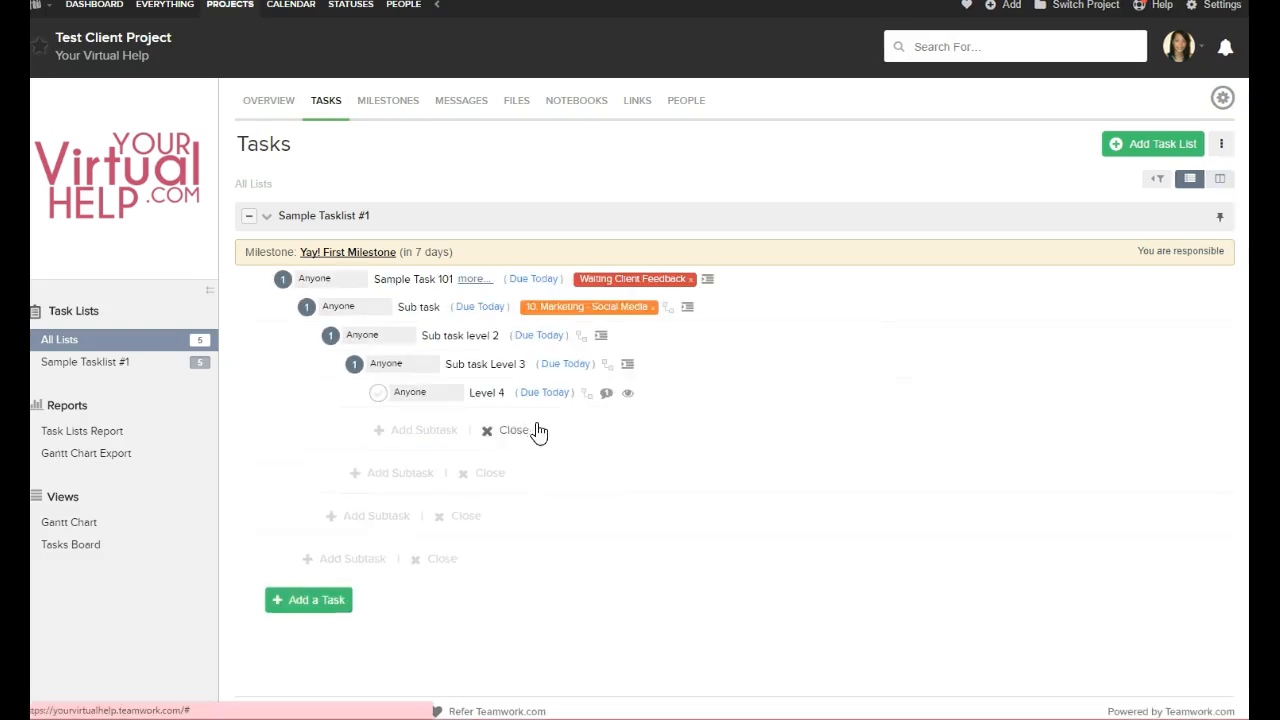
{"action": "left_click", "coordinate": [379, 393]}
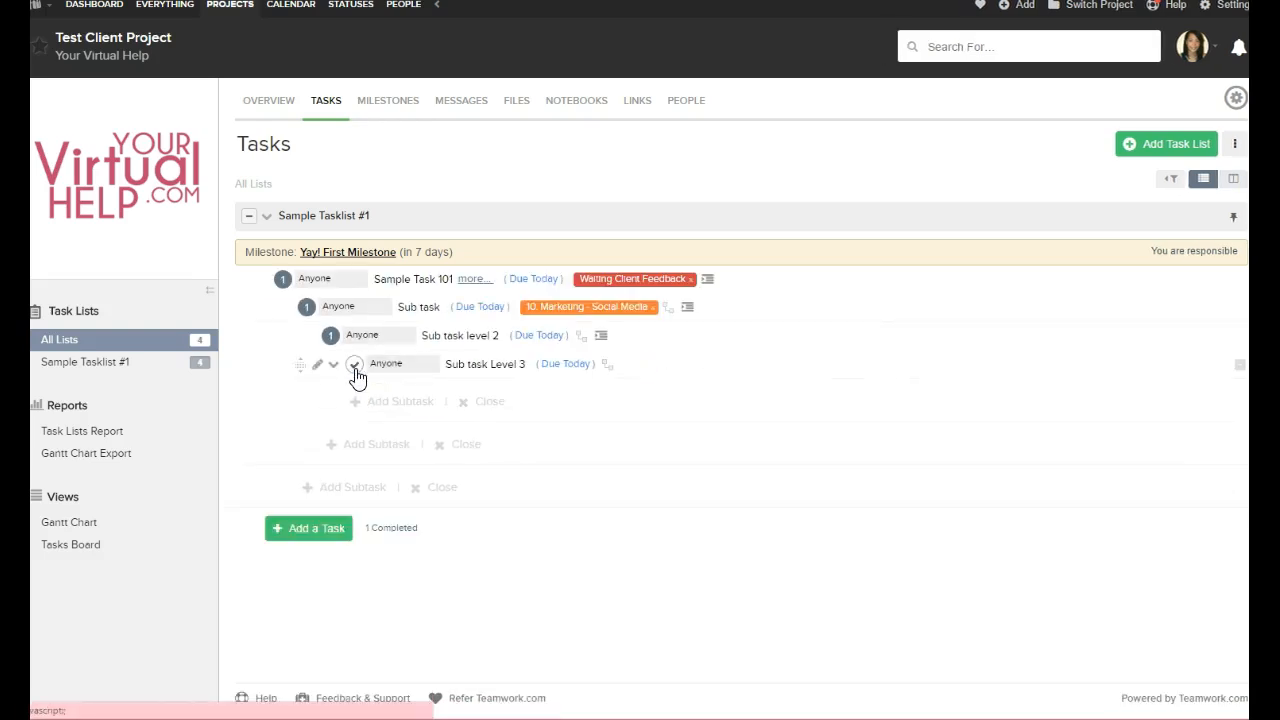
{"action": "left_click", "coordinate": [398, 98]}
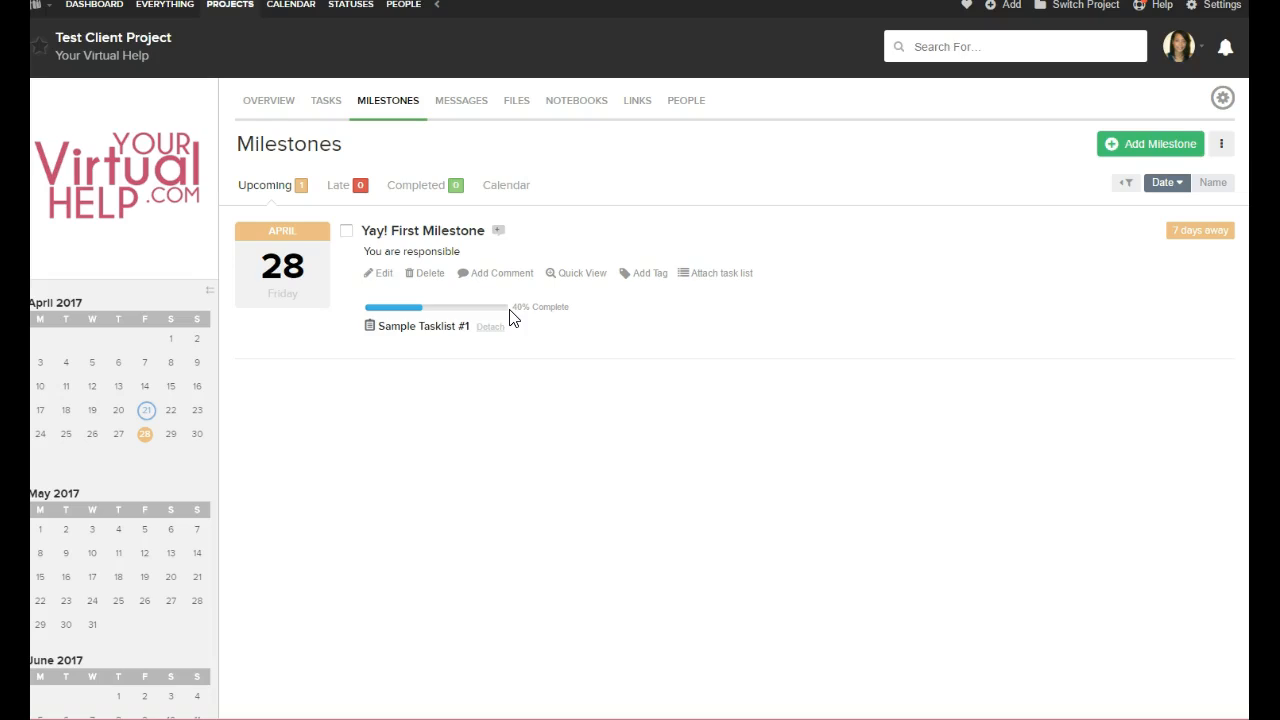
Look through the messages, milestones, files and notebooks of Test Client Project
{"action": "left_click", "coordinate": [463, 104]}
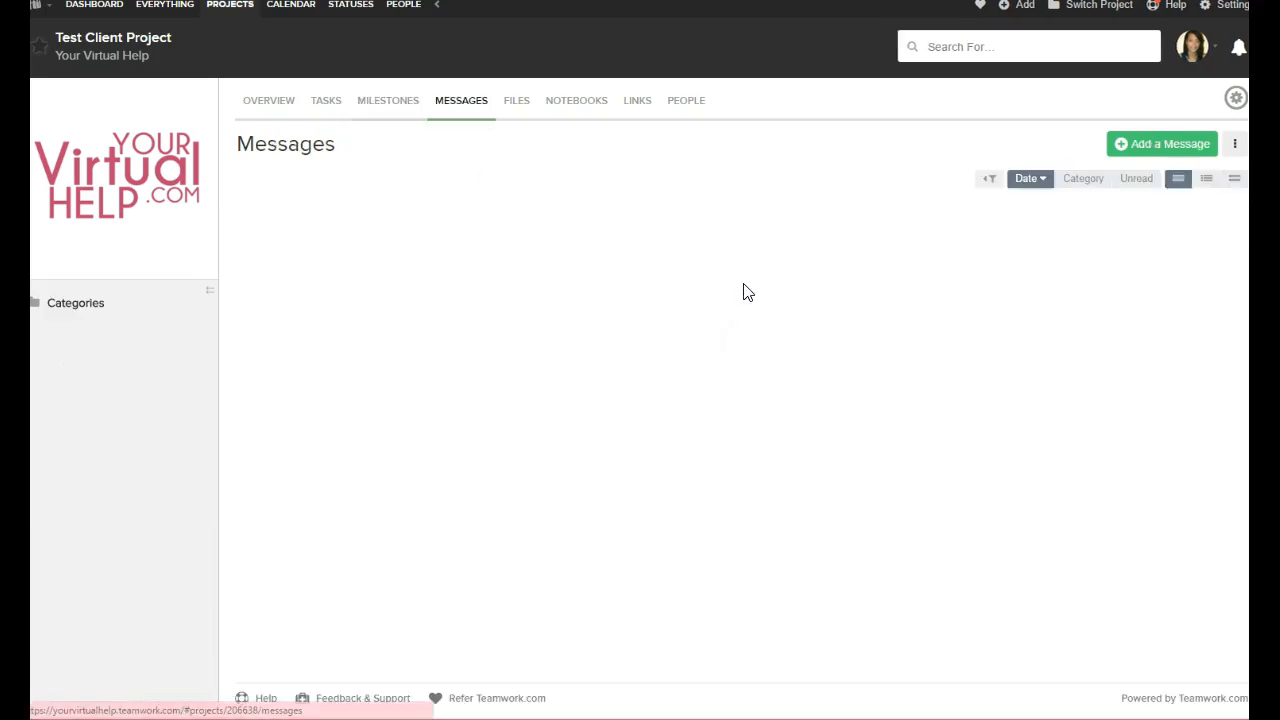
{"action": "left_click", "coordinate": [390, 100]}
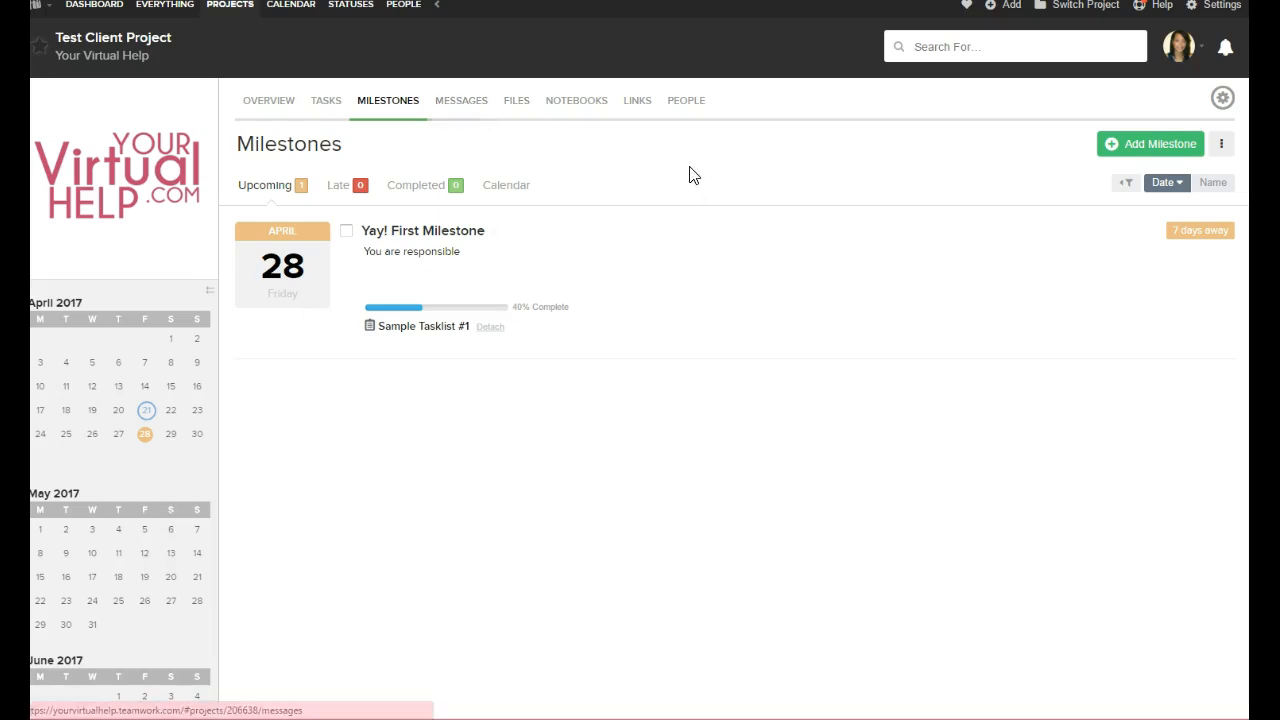
{"action": "left_click", "coordinate": [463, 103]}
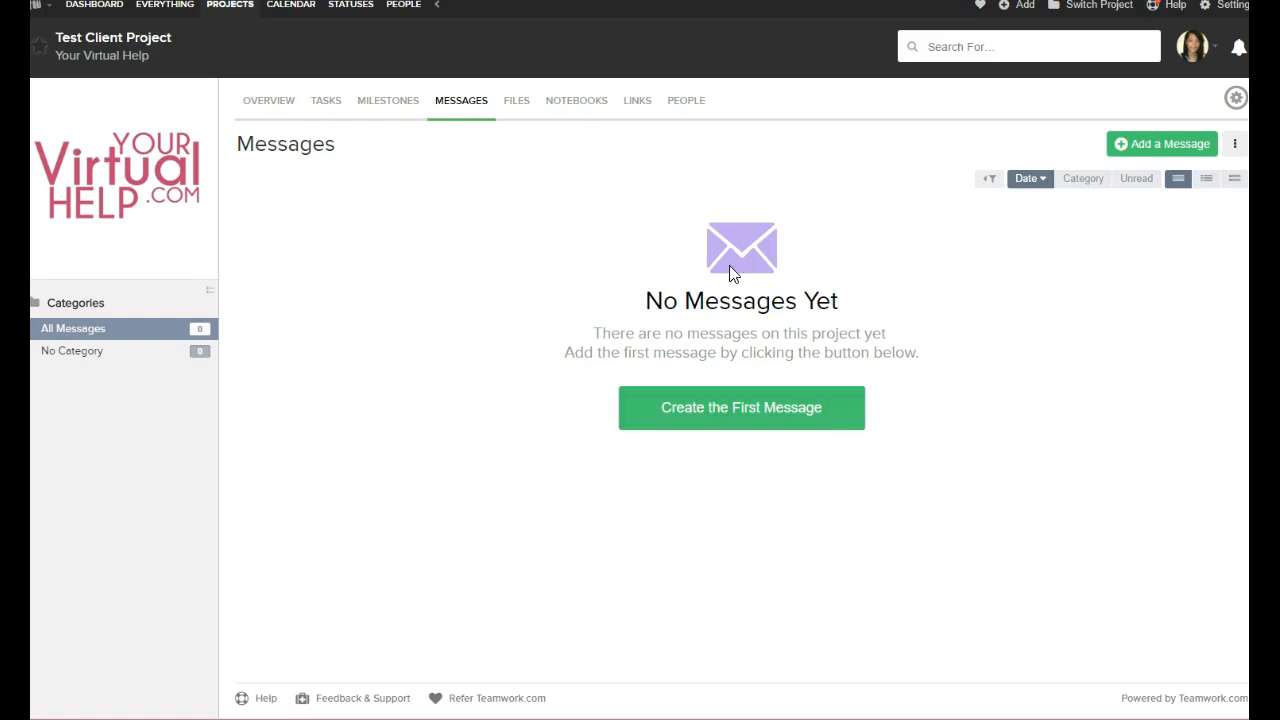
{"action": "left_click", "coordinate": [516, 101]}
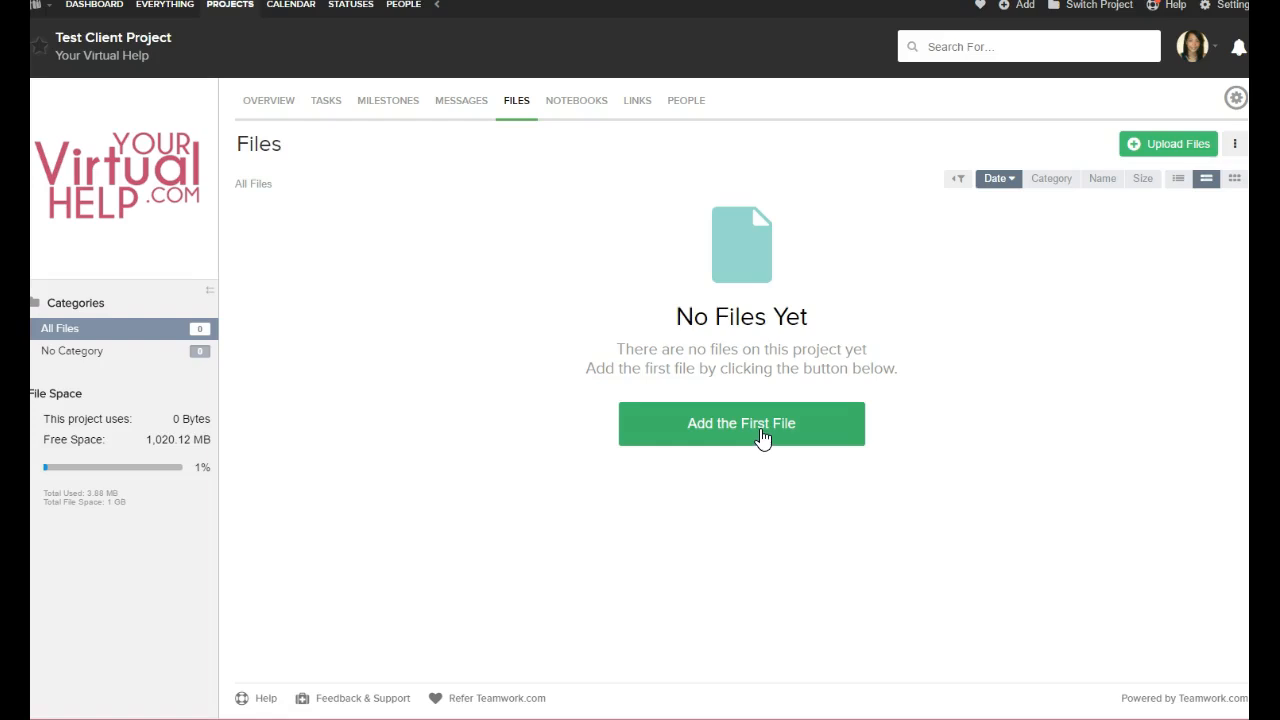
{"action": "left_click", "coordinate": [327, 106]}
{"action": "left_click", "coordinate": [584, 104]}
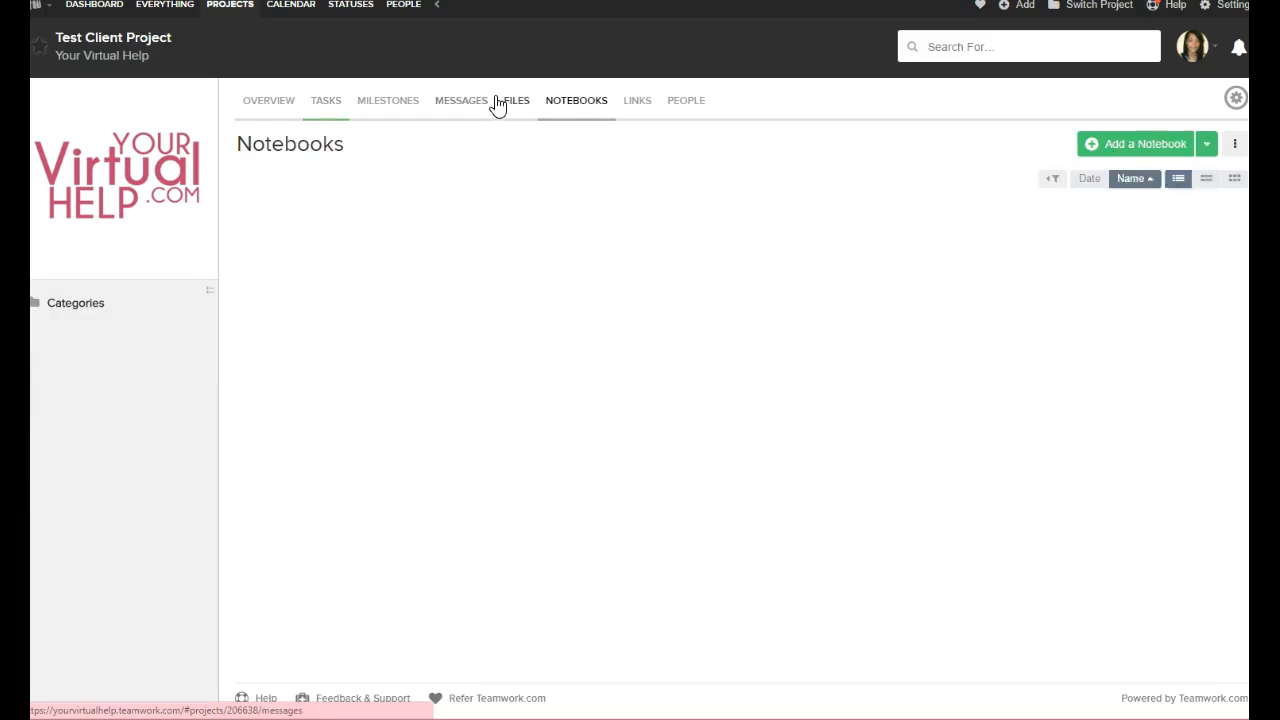
{"action": "left_click", "coordinate": [482, 103]}
{"action": "left_click", "coordinate": [572, 107]}
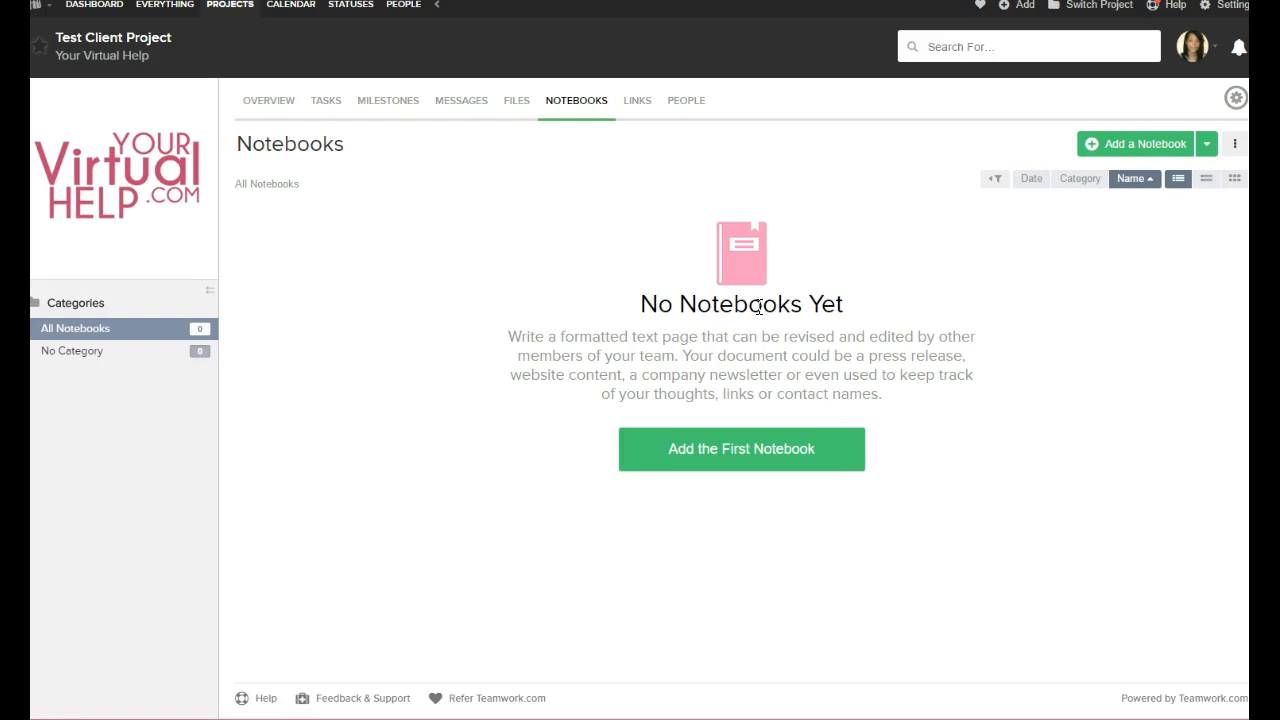
Start a new notebook in Test Client Project titled "Login Credentials"
{"action": "left_click", "coordinate": [764, 463]}
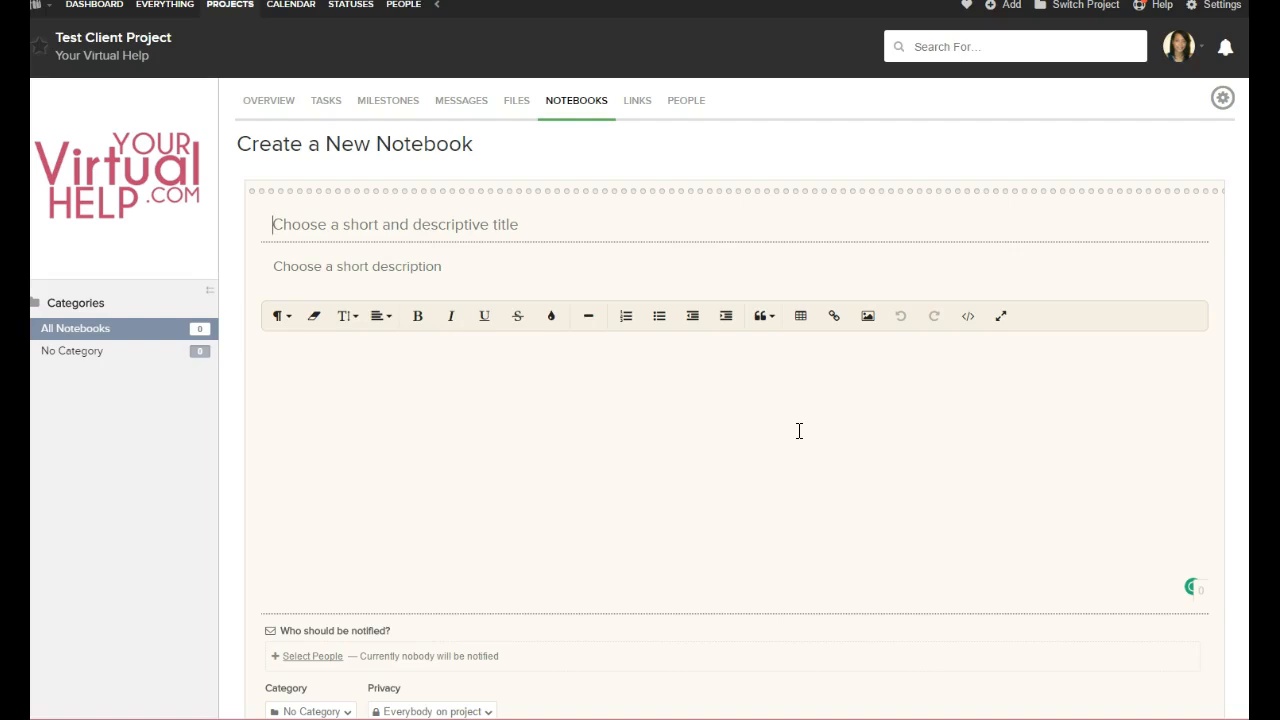
{"action": "type", "text": "Login Credentials"}
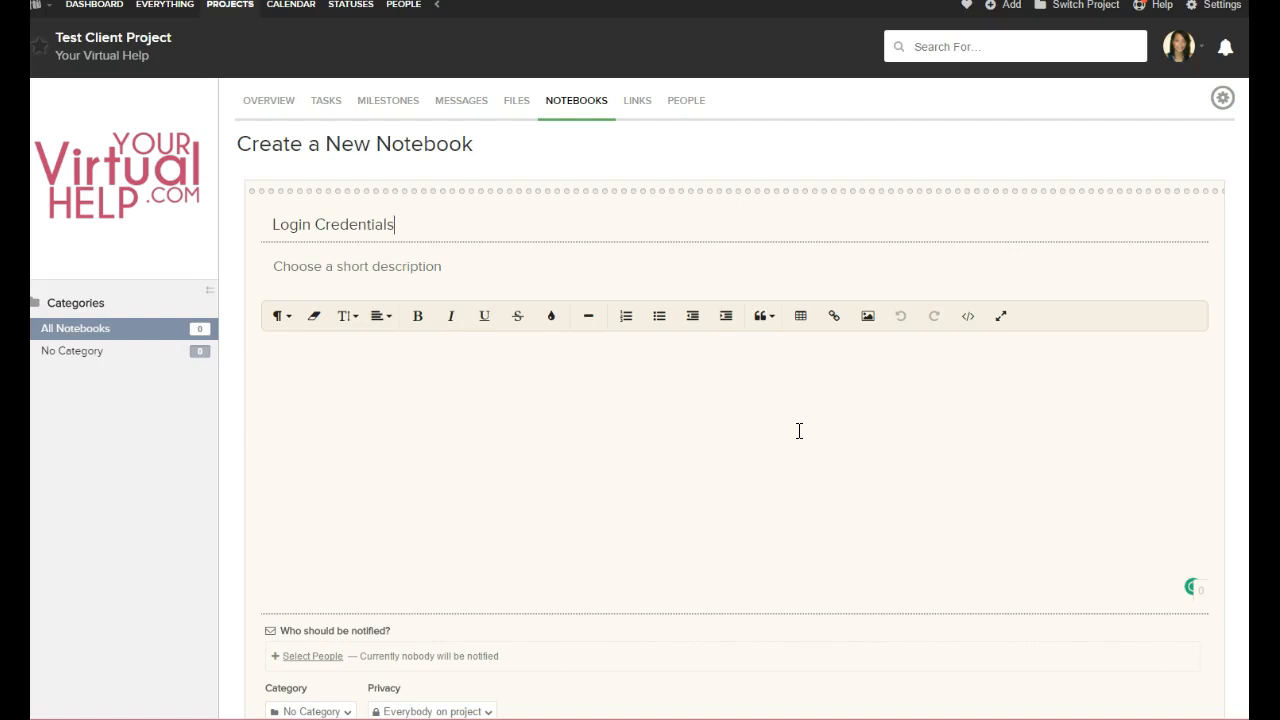
{"action": "left_click", "coordinate": [794, 427]}
{"action": "left_click", "coordinate": [644, 112]}
{"action": "left_click", "coordinate": [777, 263]}
{"action": "scroll", "coordinate": [793, 378], "scroll_direction": "down", "scroll_amount": 1}
{"action": "scroll", "coordinate": [793, 378], "scroll_direction": "down", "scroll_amount": 2}
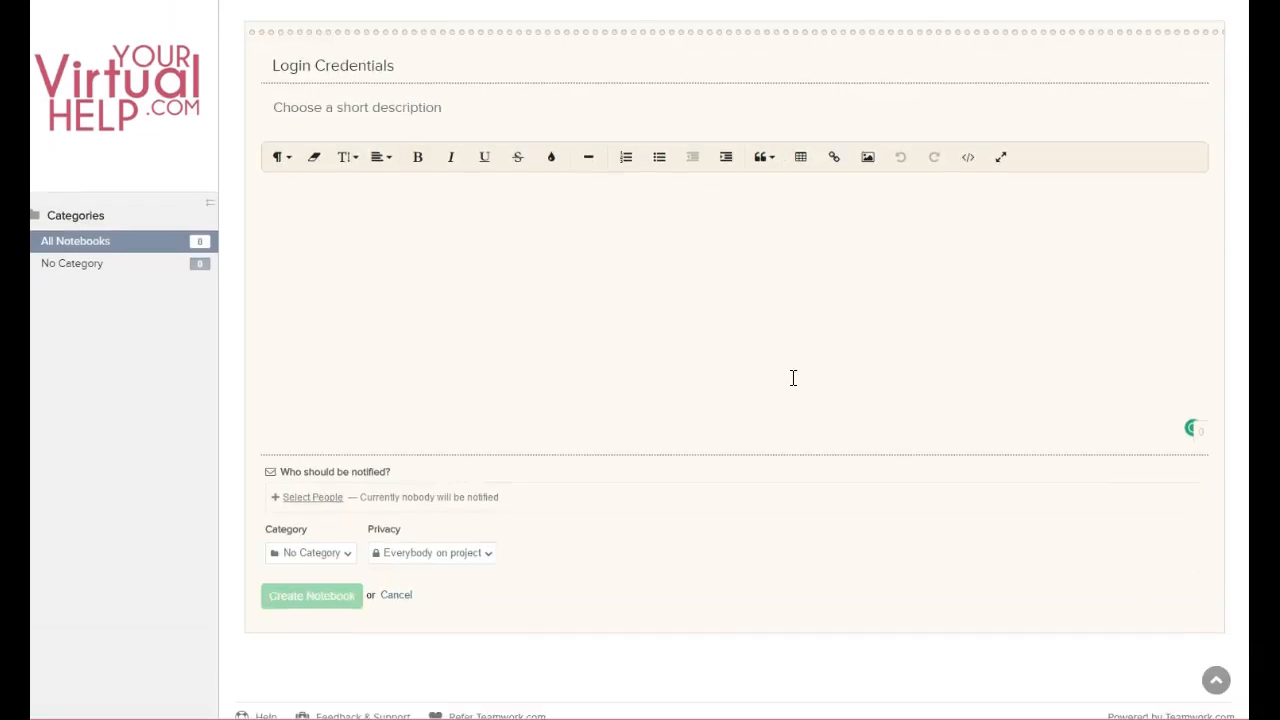
Examine the new notebook's follower and category options, and discard the draft by going to the project's links
{"action": "left_click", "coordinate": [328, 498]}
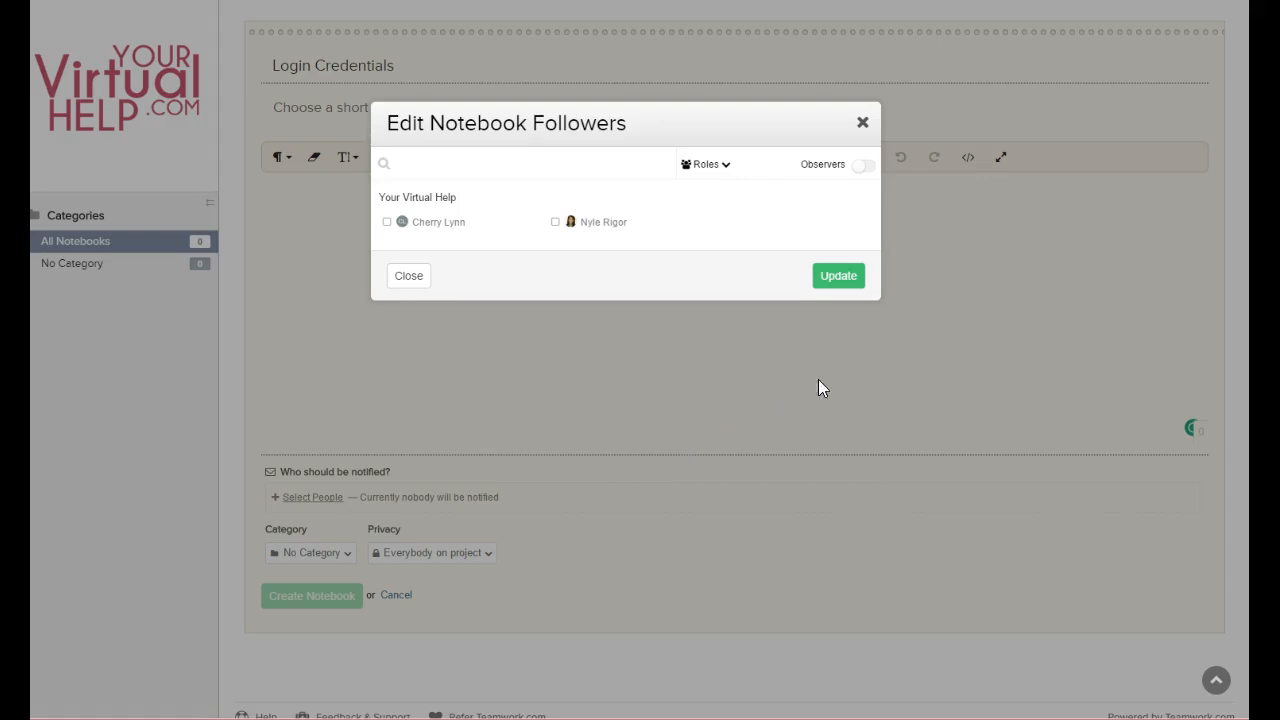
{"action": "left_click", "coordinate": [862, 123]}
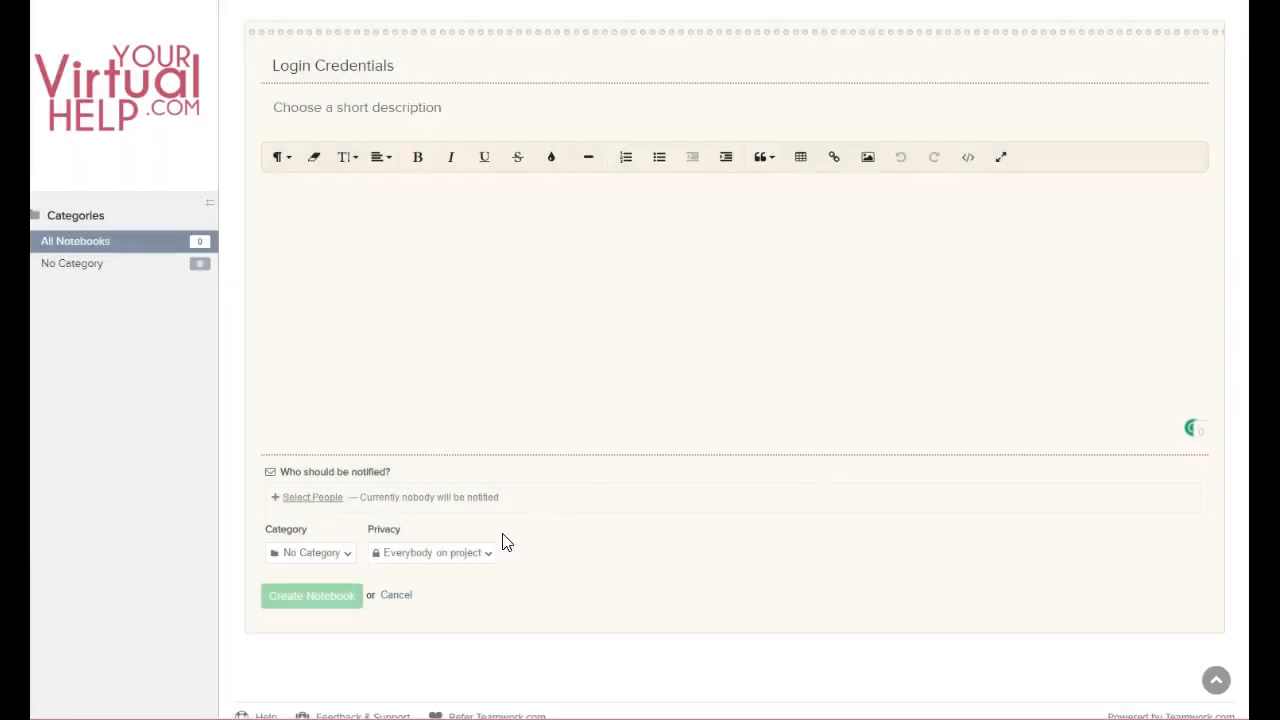
{"action": "left_click", "coordinate": [326, 566]}
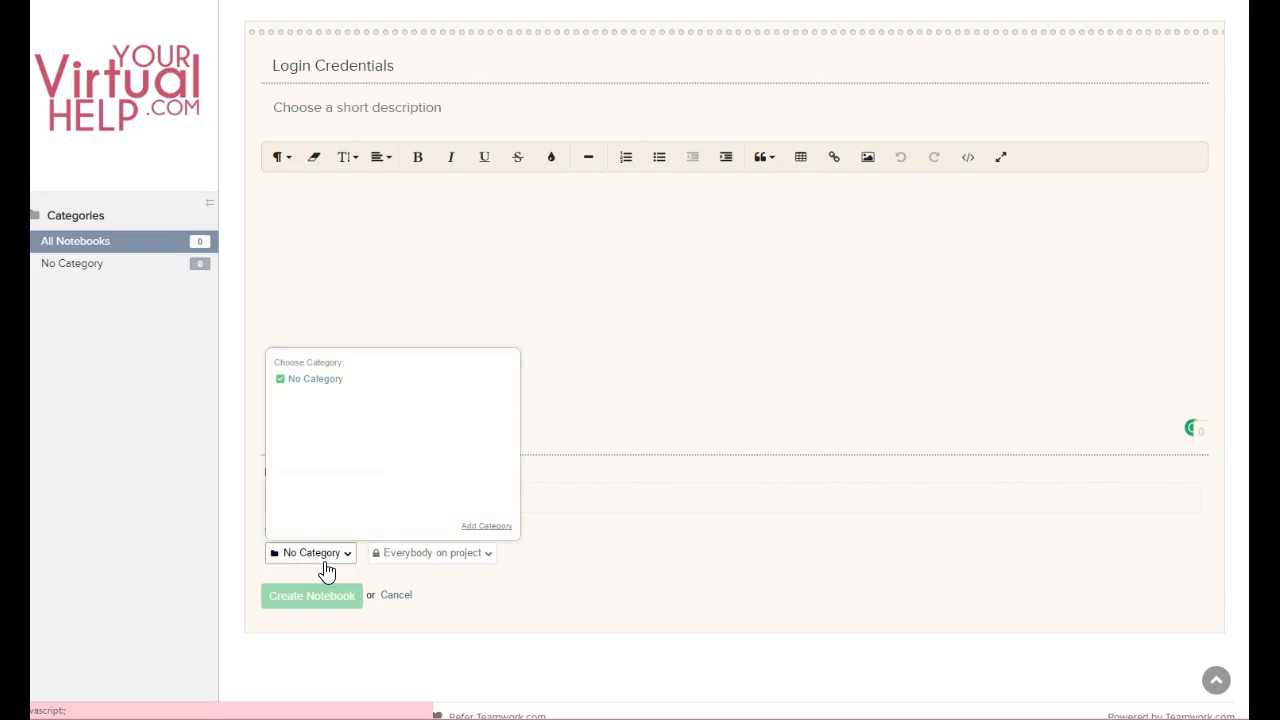
{"action": "left_click", "coordinate": [484, 530]}
{"action": "left_click", "coordinate": [768, 315]}
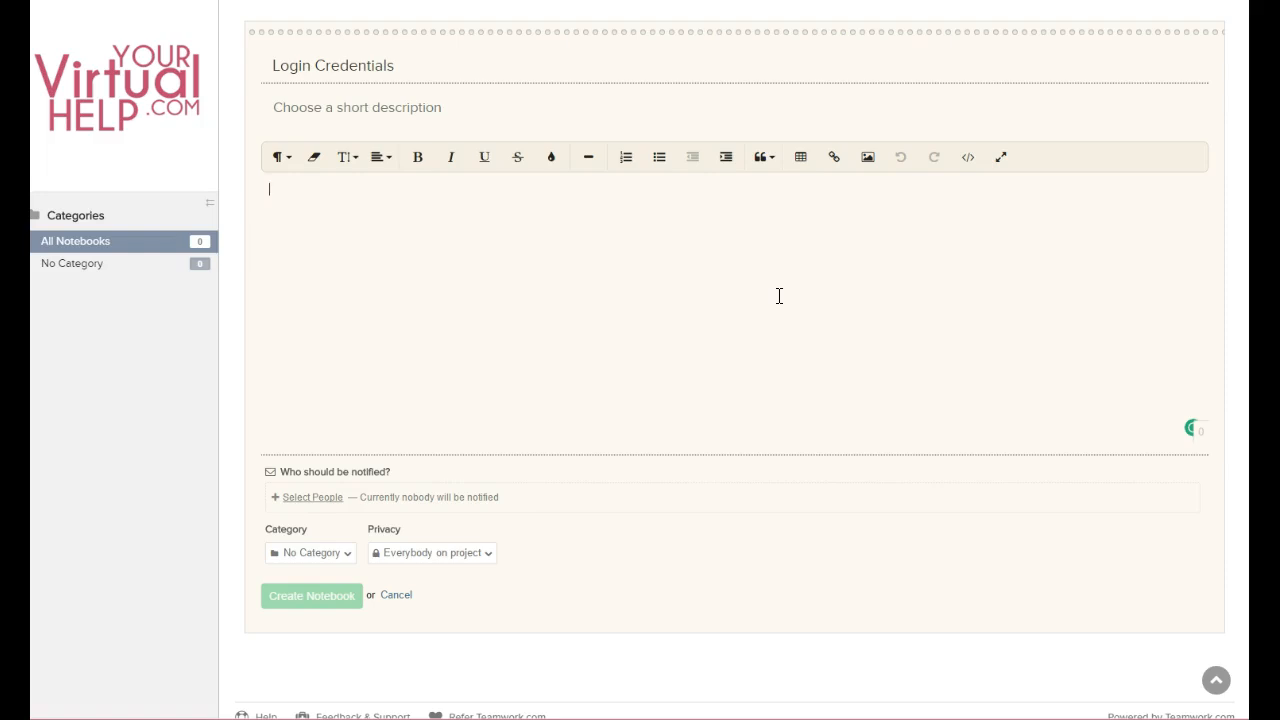
{"action": "scroll", "coordinate": [780, 330], "scroll_direction": "up", "scroll_amount": 2}
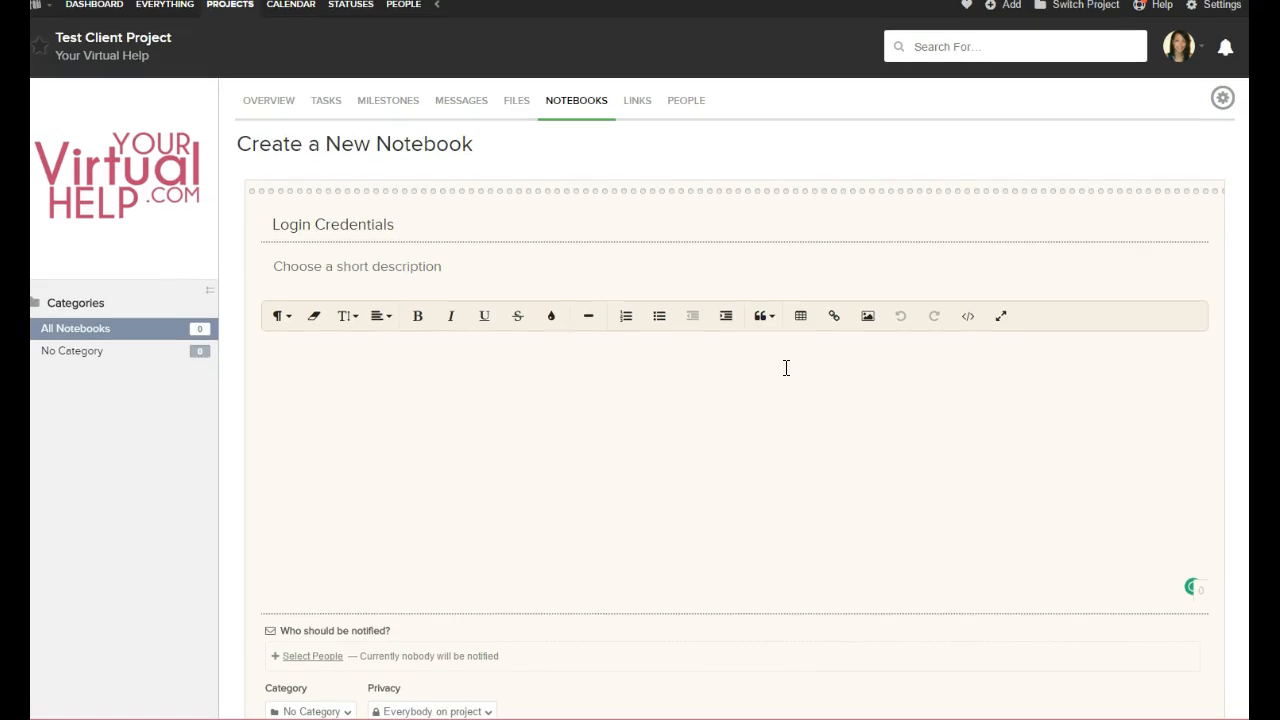
{"action": "left_click", "coordinate": [636, 104]}
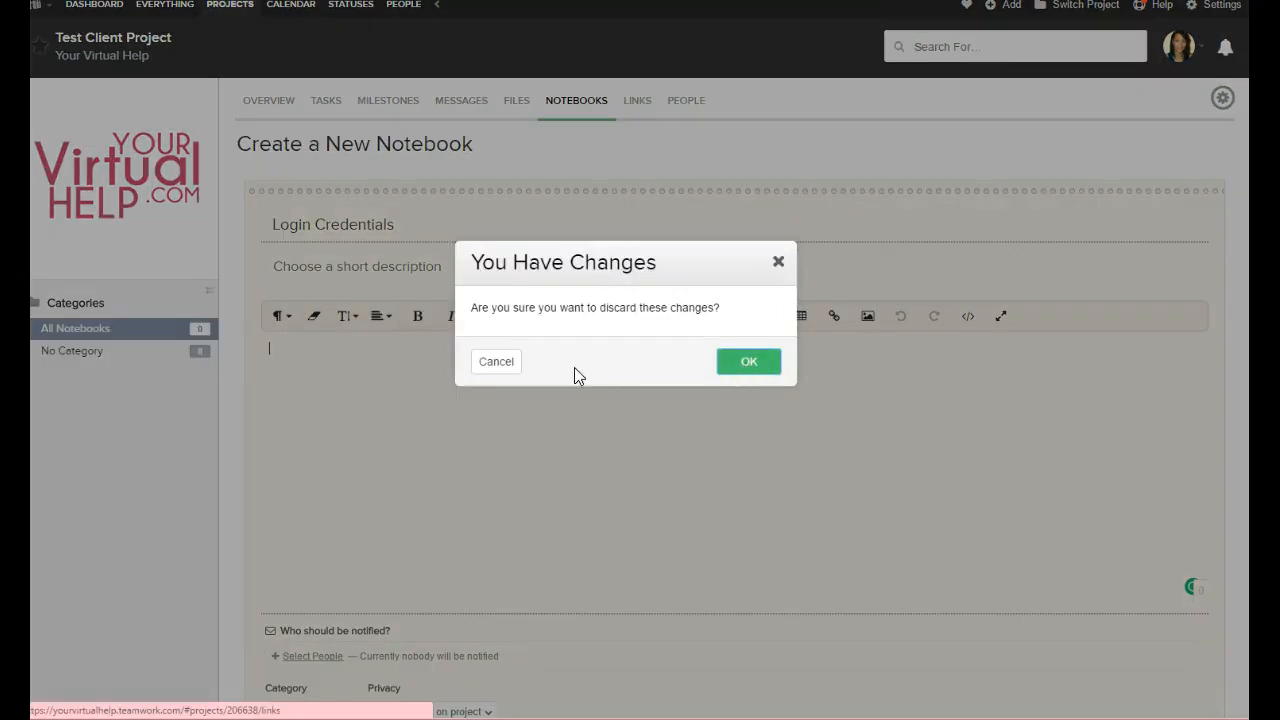
{"action": "left_click", "coordinate": [768, 366]}
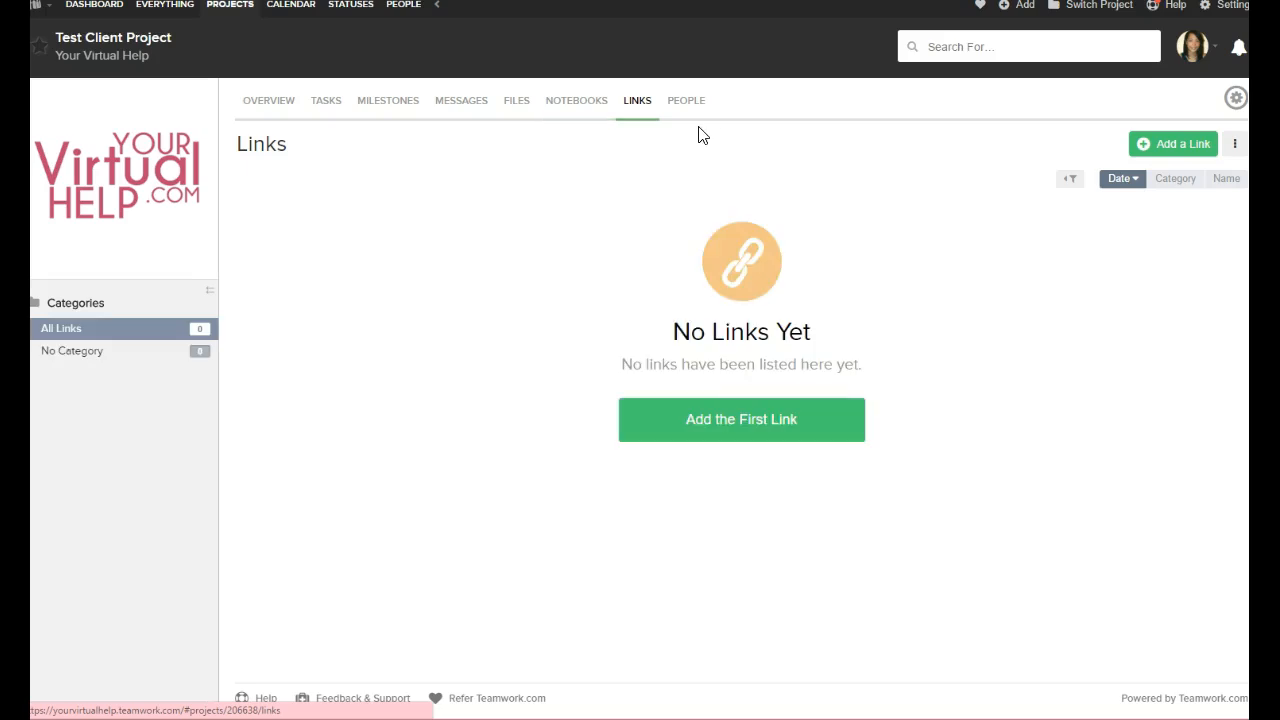
Examine the description, privacy, advanced and tag options of the new link form, and close it without adding a link
{"action": "left_click", "coordinate": [769, 432]}
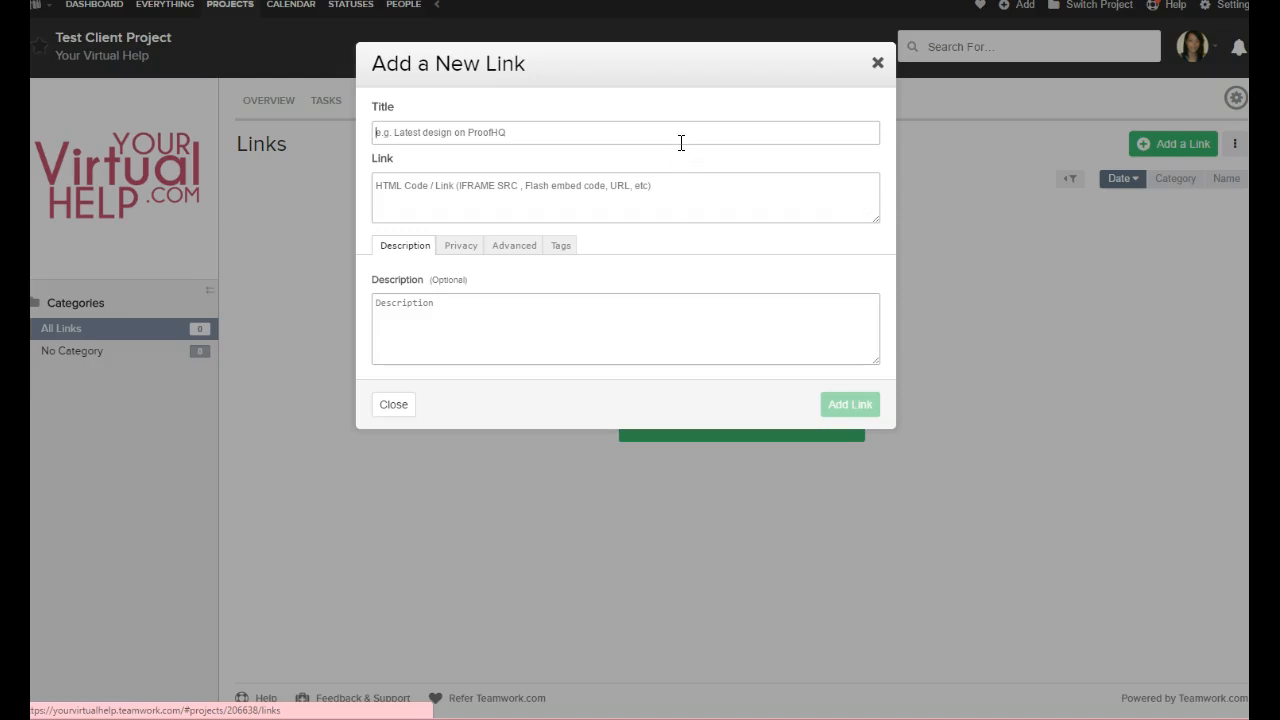
{"action": "left_click", "coordinate": [689, 199]}
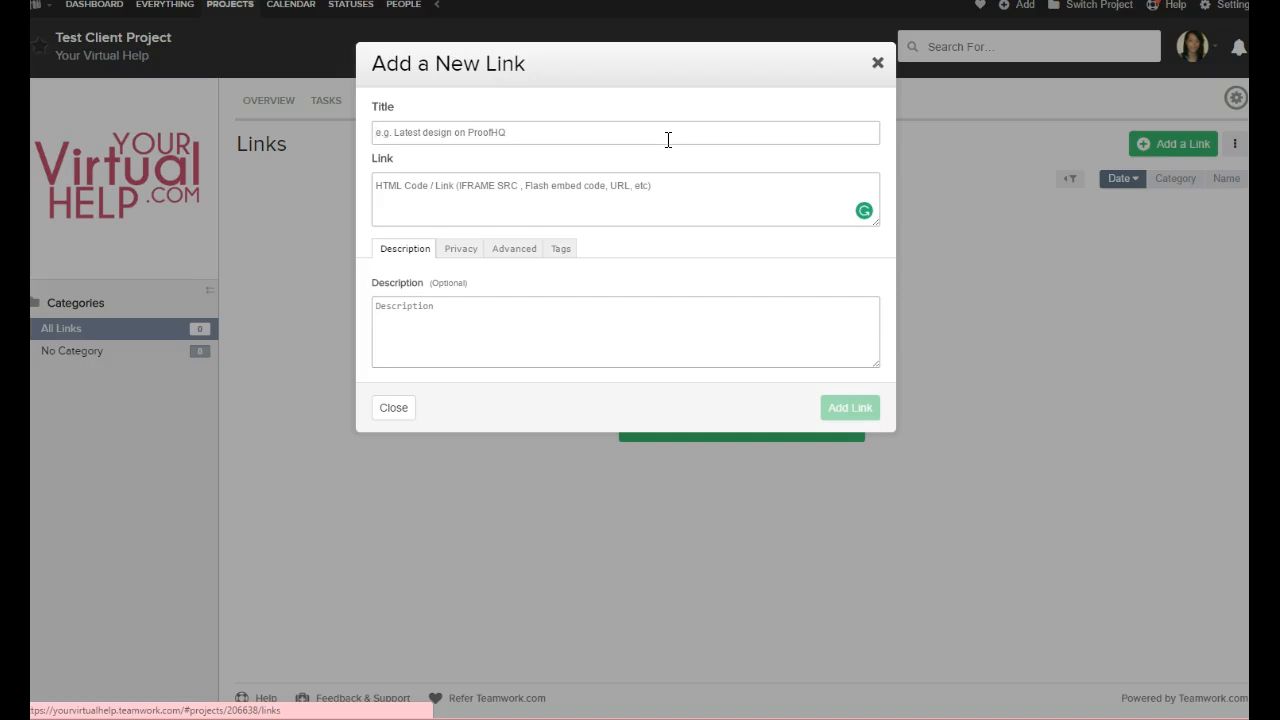
{"action": "left_click", "coordinate": [465, 252]}
{"action": "left_click", "coordinate": [510, 252]}
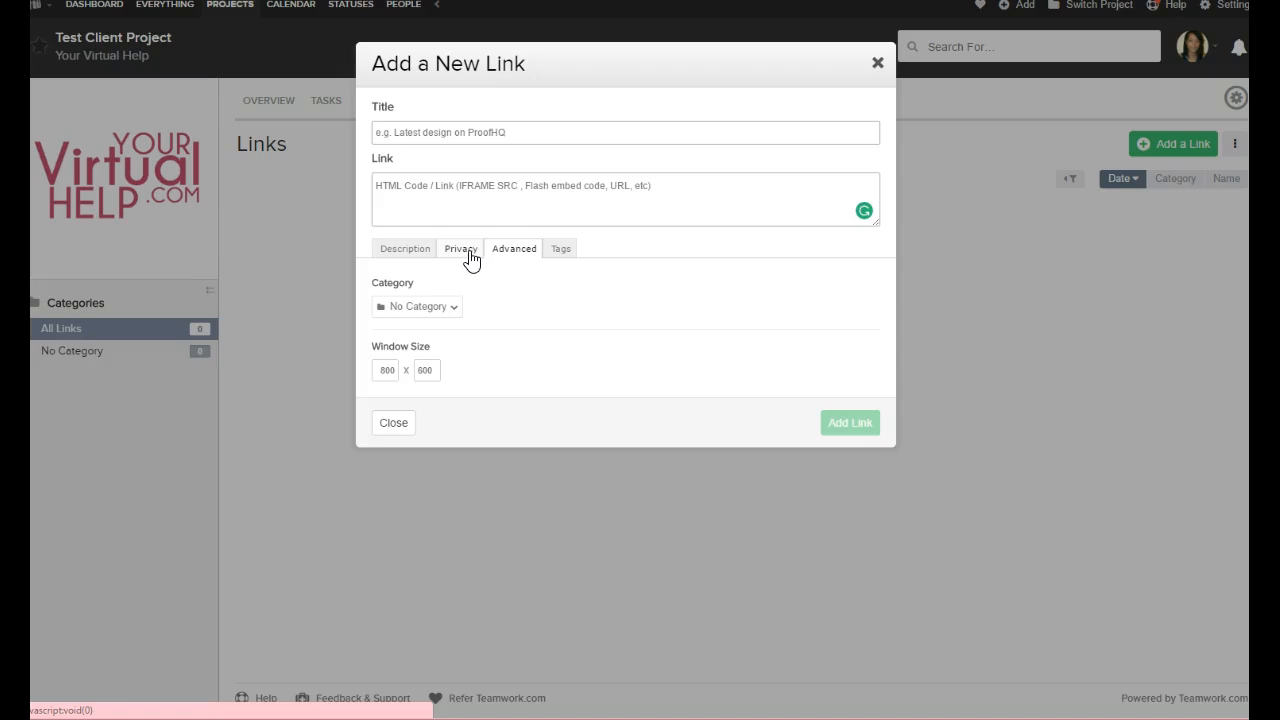
{"action": "left_click", "coordinate": [467, 252]}
{"action": "left_click", "coordinate": [560, 258]}
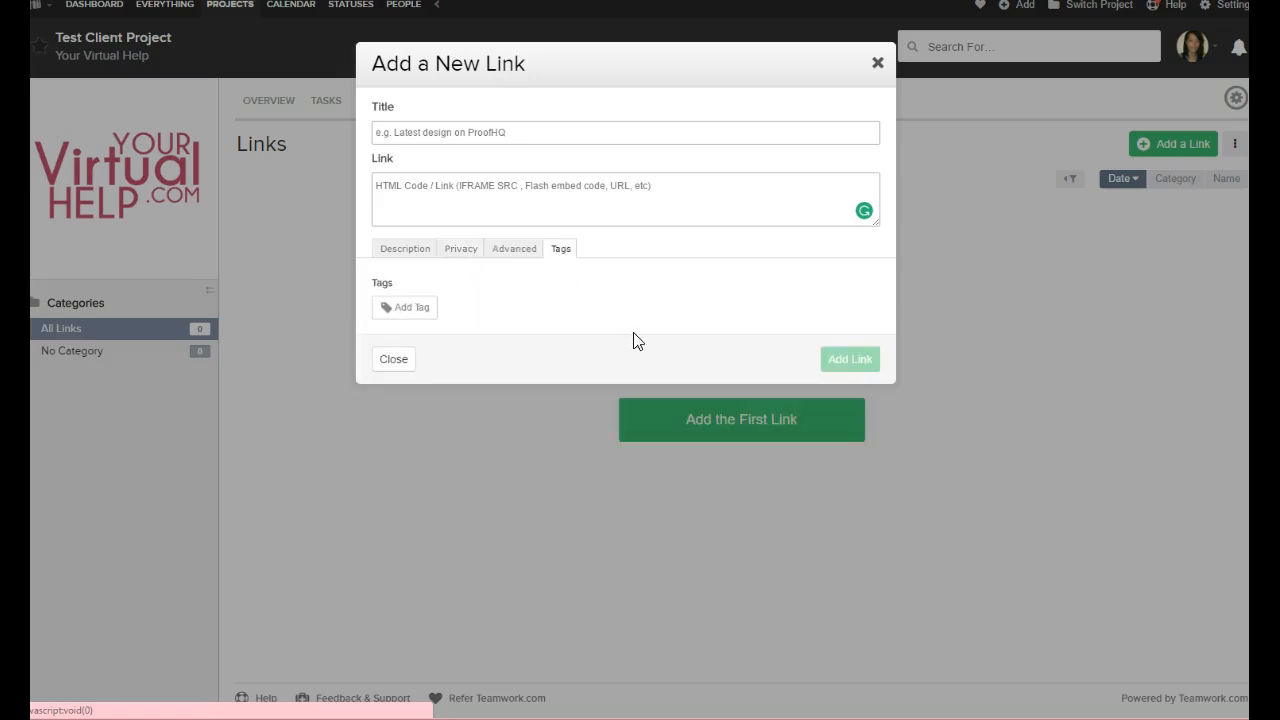
{"action": "left_click", "coordinate": [409, 255]}
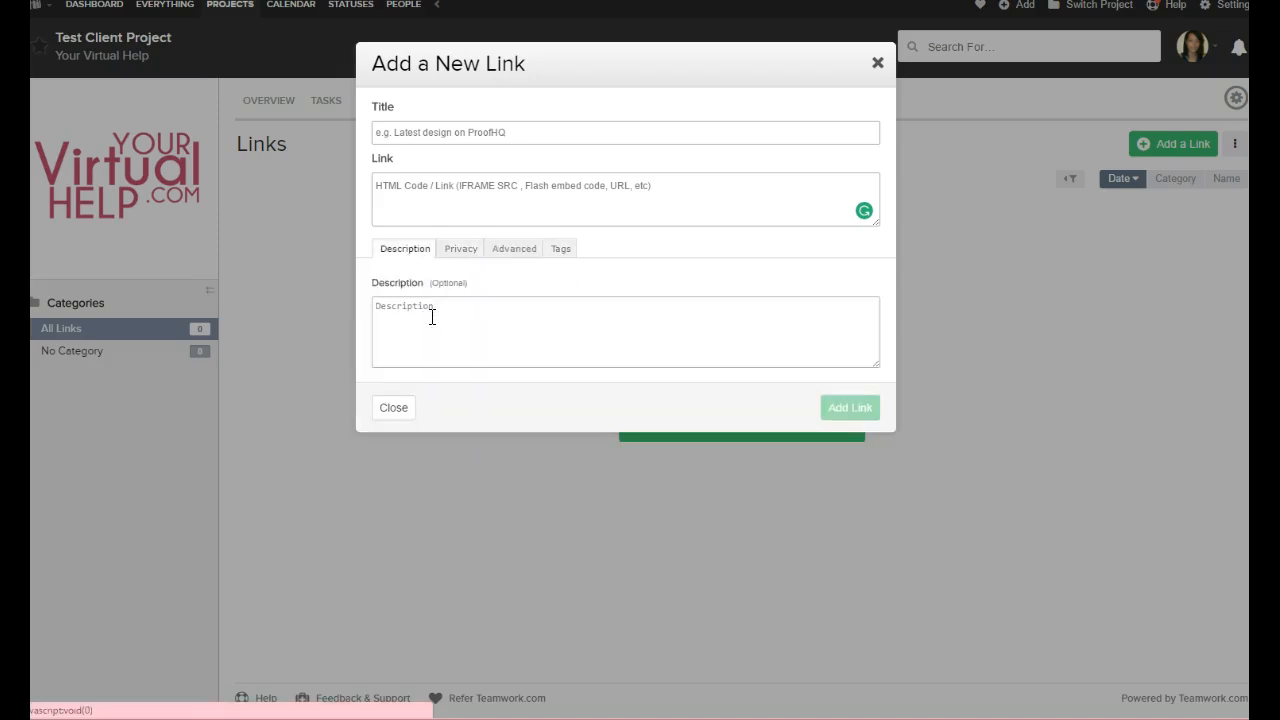
{"action": "left_click", "coordinate": [878, 65]}
View the people on Test Client Project, and examine its general settings, project features and project logo
{"action": "left_click", "coordinate": [692, 118]}
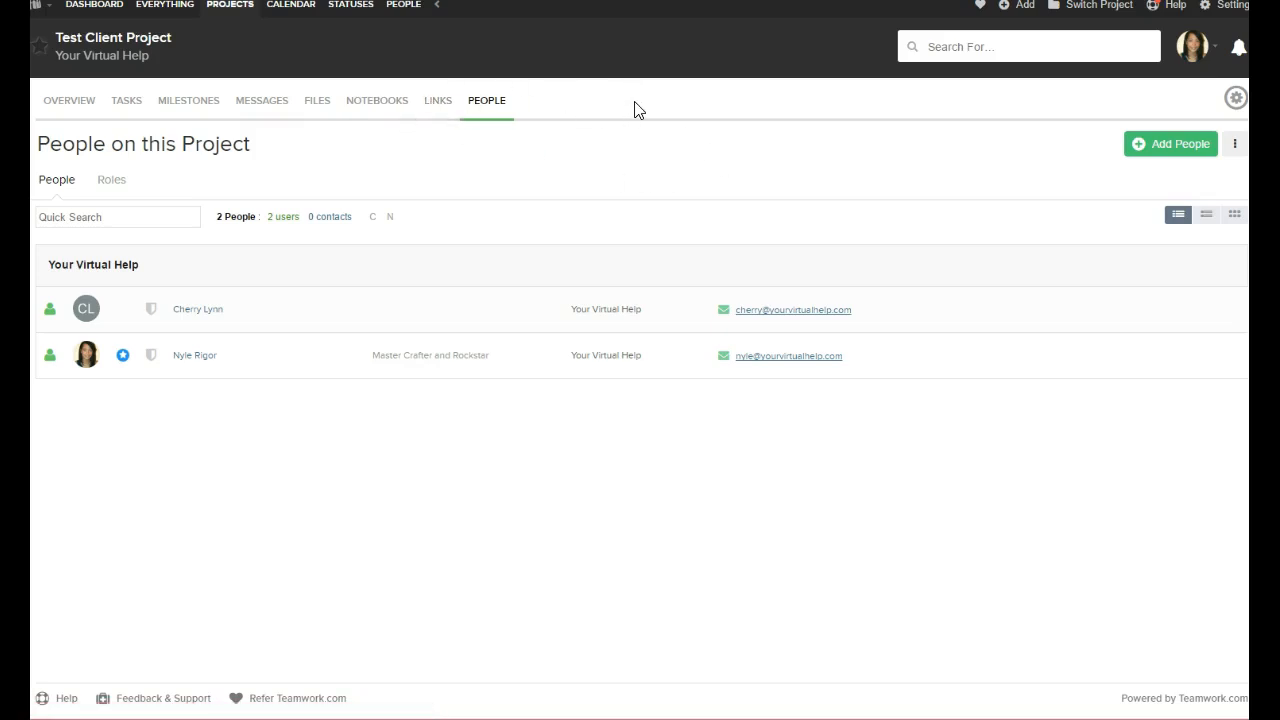
{"action": "left_click", "coordinate": [1236, 97]}
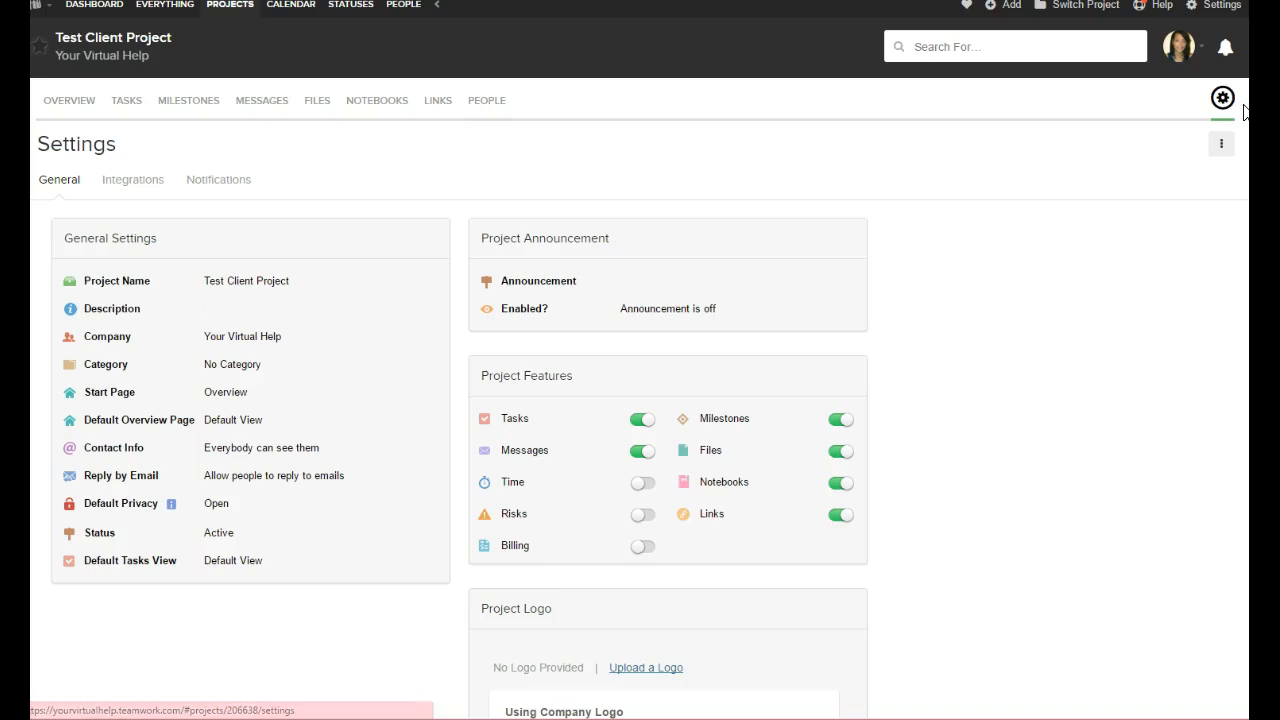
{"action": "scroll", "coordinate": [1184, 357], "scroll_direction": "down", "scroll_amount": 1}
{"action": "scroll", "coordinate": [1184, 357], "scroll_direction": "up", "scroll_amount": 1}
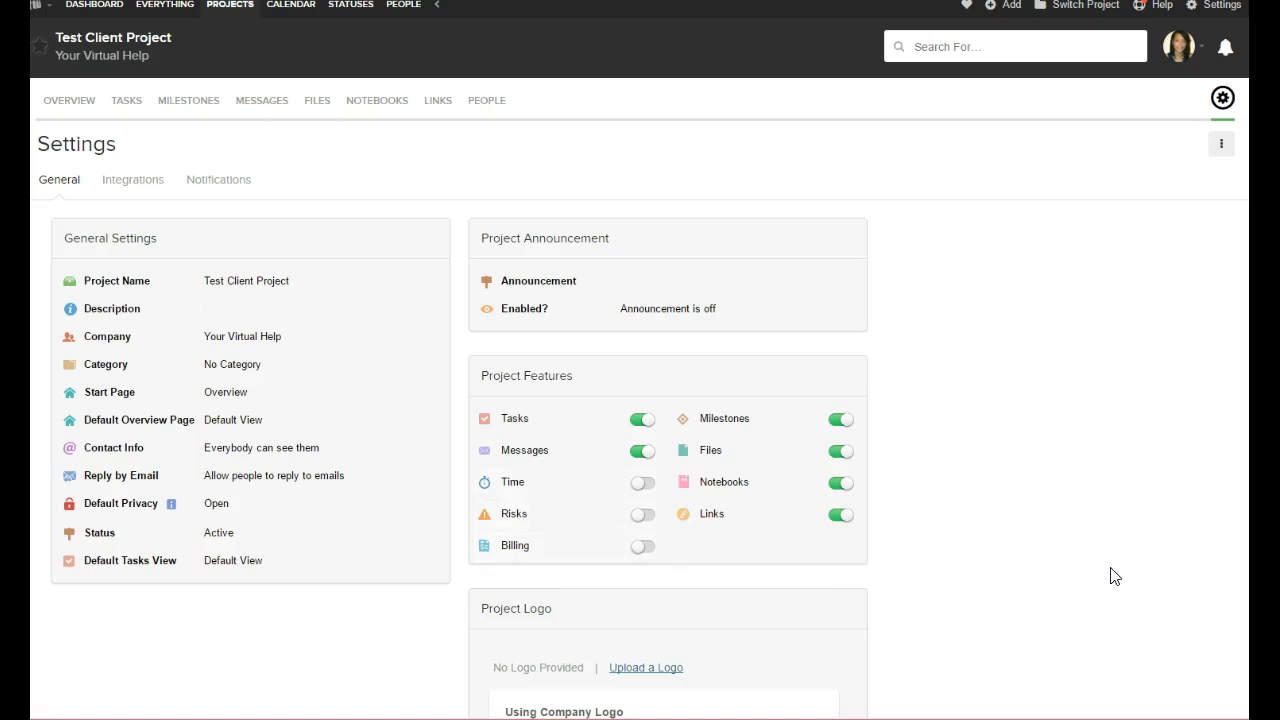
{"action": "scroll", "coordinate": [1111, 574], "scroll_direction": "down", "scroll_amount": 3}
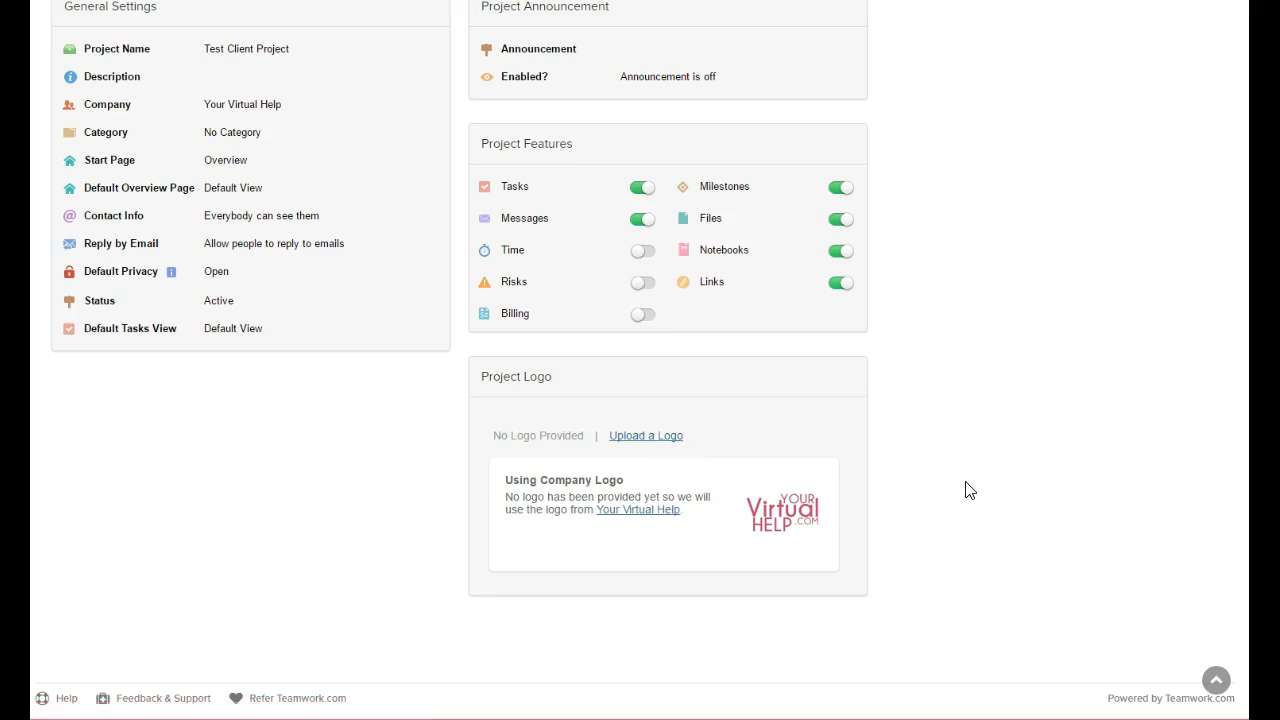
{"action": "scroll", "coordinate": [966, 475], "scroll_direction": "up", "scroll_amount": 3}
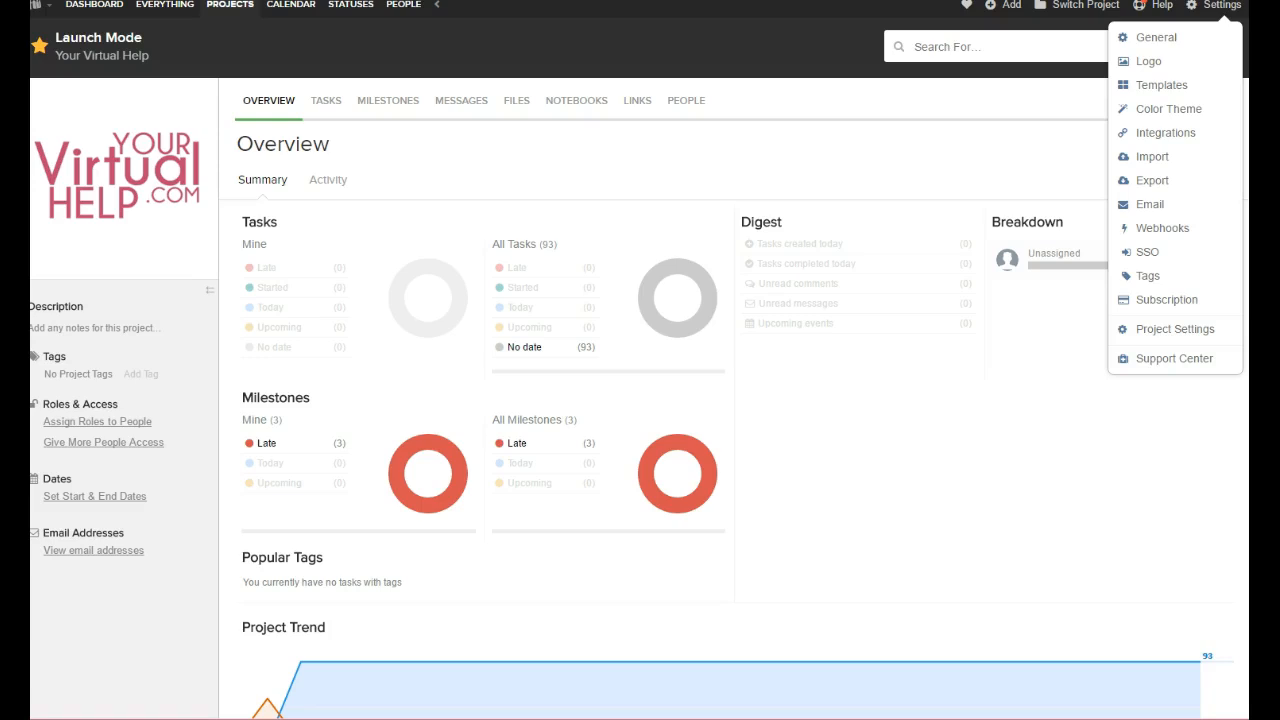
View the Launch Mode project's tasks and show the subtasks of Idea Validation in Pre-Launch Phase 01
{"action": "left_click", "coordinate": [1091, 504]}
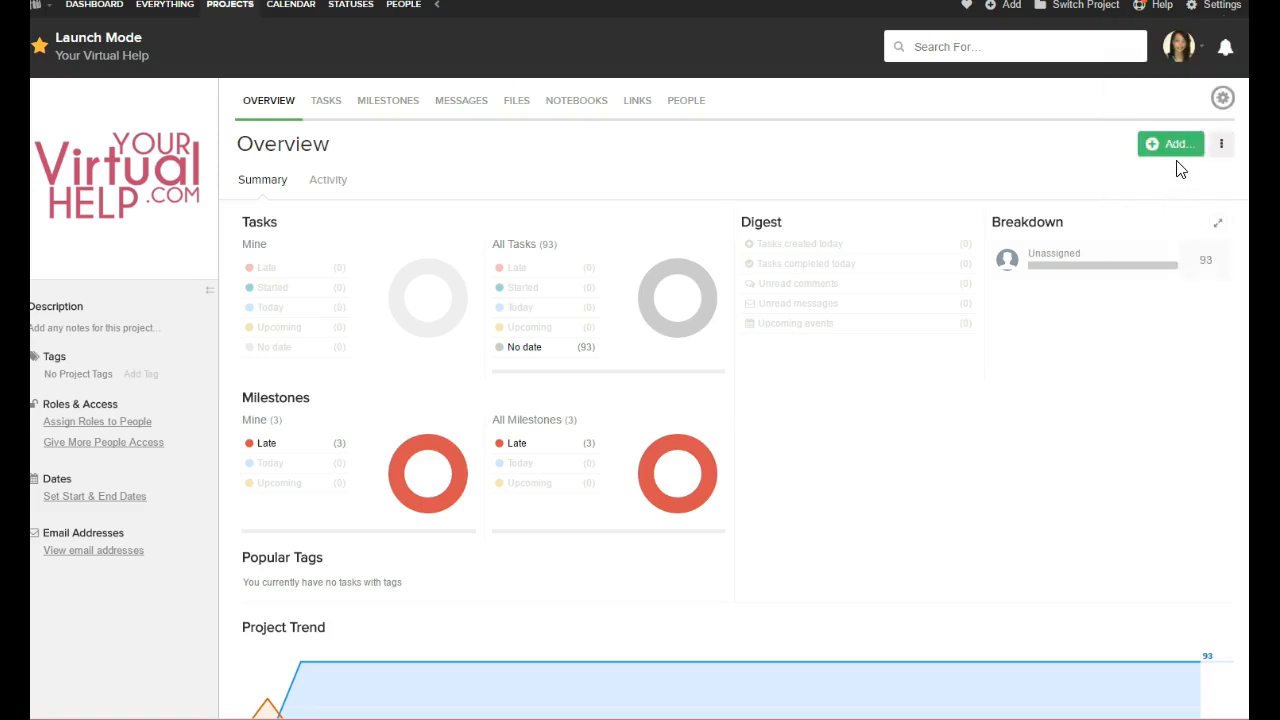
{"action": "left_click", "coordinate": [322, 104]}
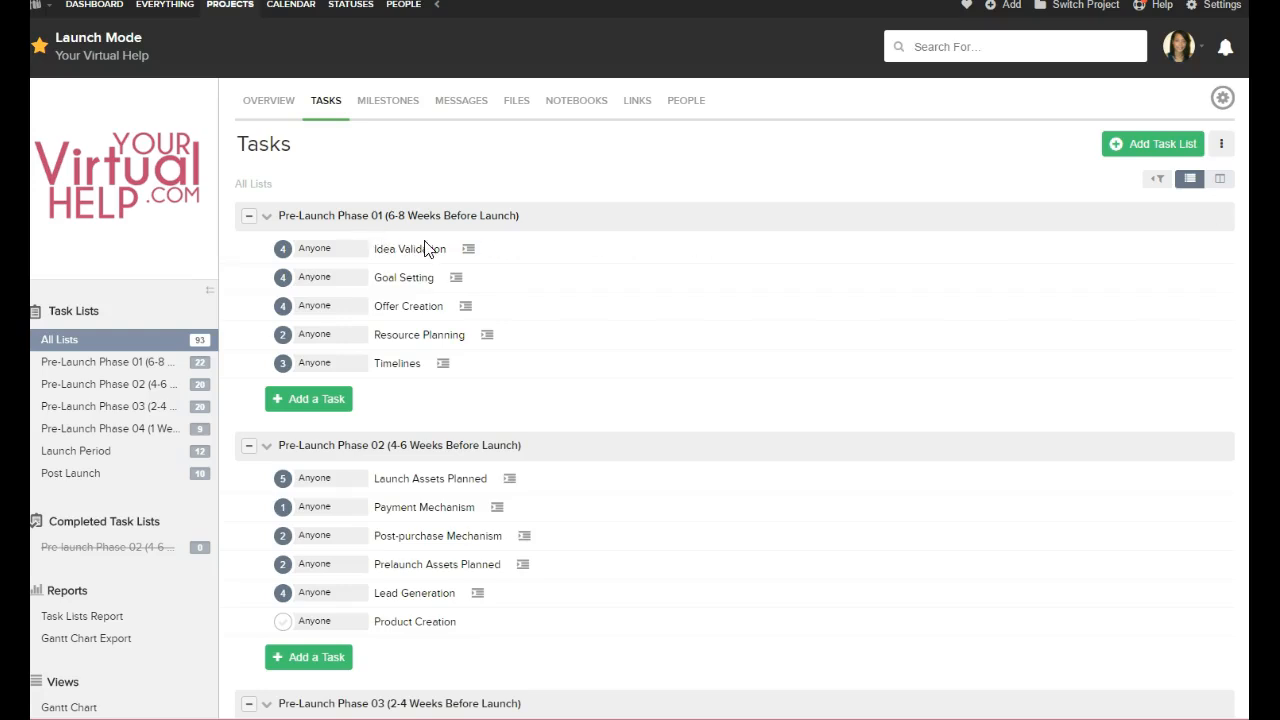
{"action": "left_click", "coordinate": [469, 250]}
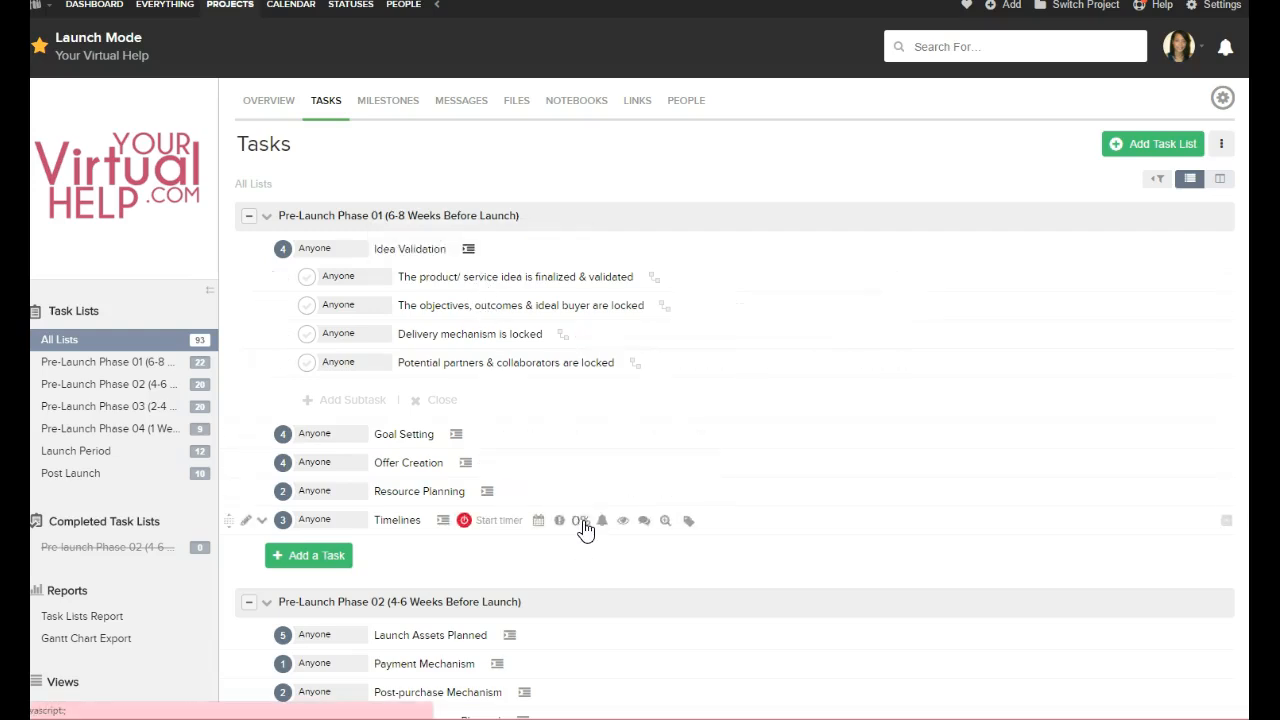
Examine the Launch Mode task lists from Pre-Launch Phase 01 to Post Launch, and return to the start of the lists
{"action": "scroll", "coordinate": [585, 530], "scroll_direction": "down", "scroll_amount": 2}
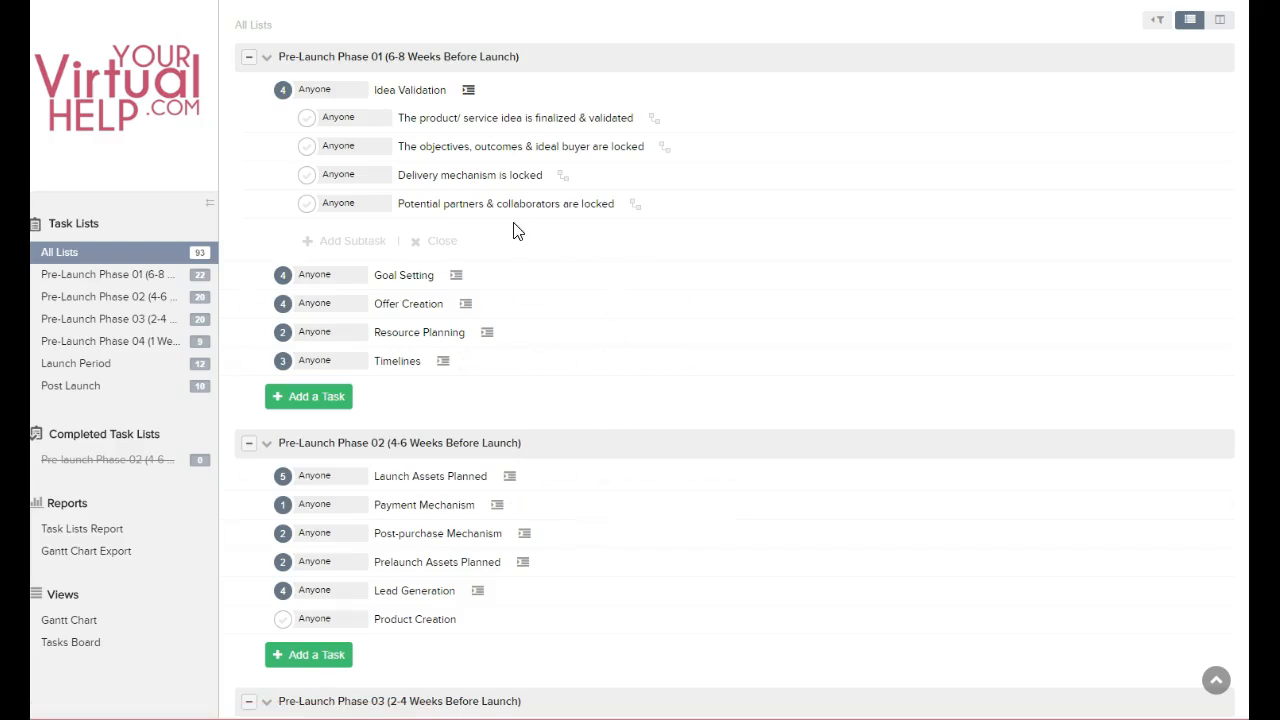
{"action": "scroll", "coordinate": [727, 333], "scroll_direction": "down", "scroll_amount": 3}
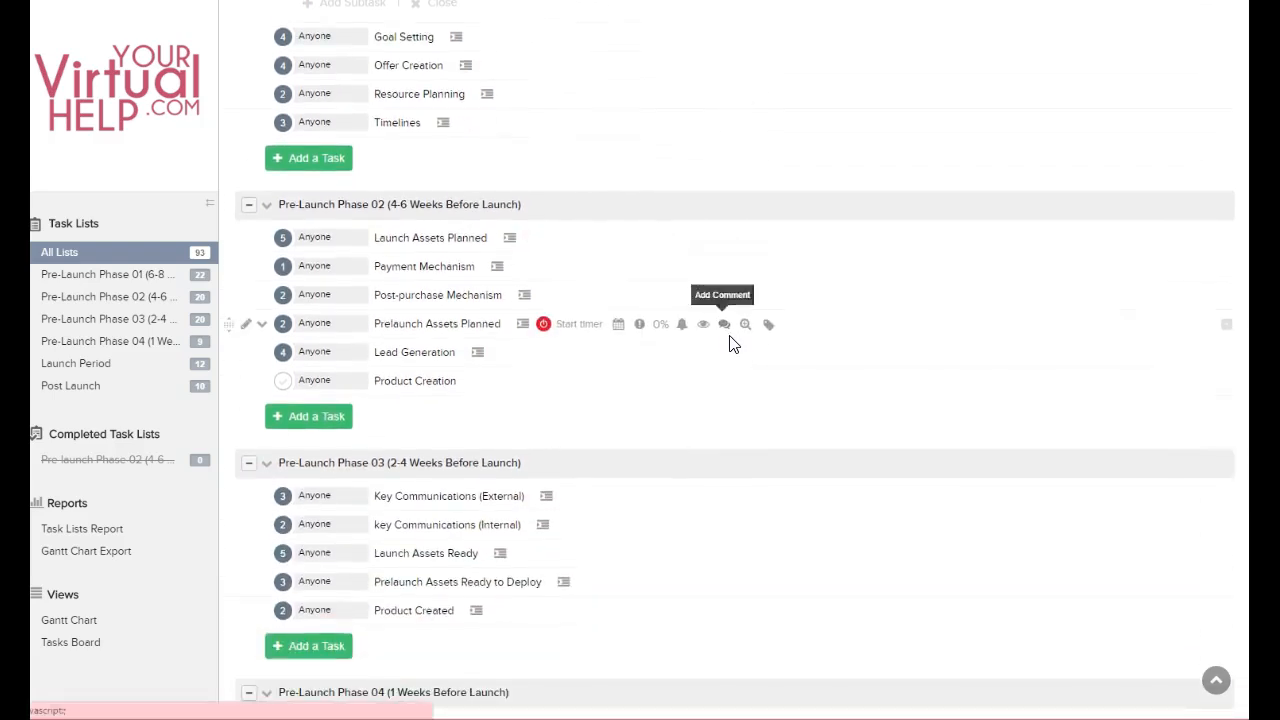
{"action": "scroll", "coordinate": [731, 346], "scroll_direction": "down", "scroll_amount": 1}
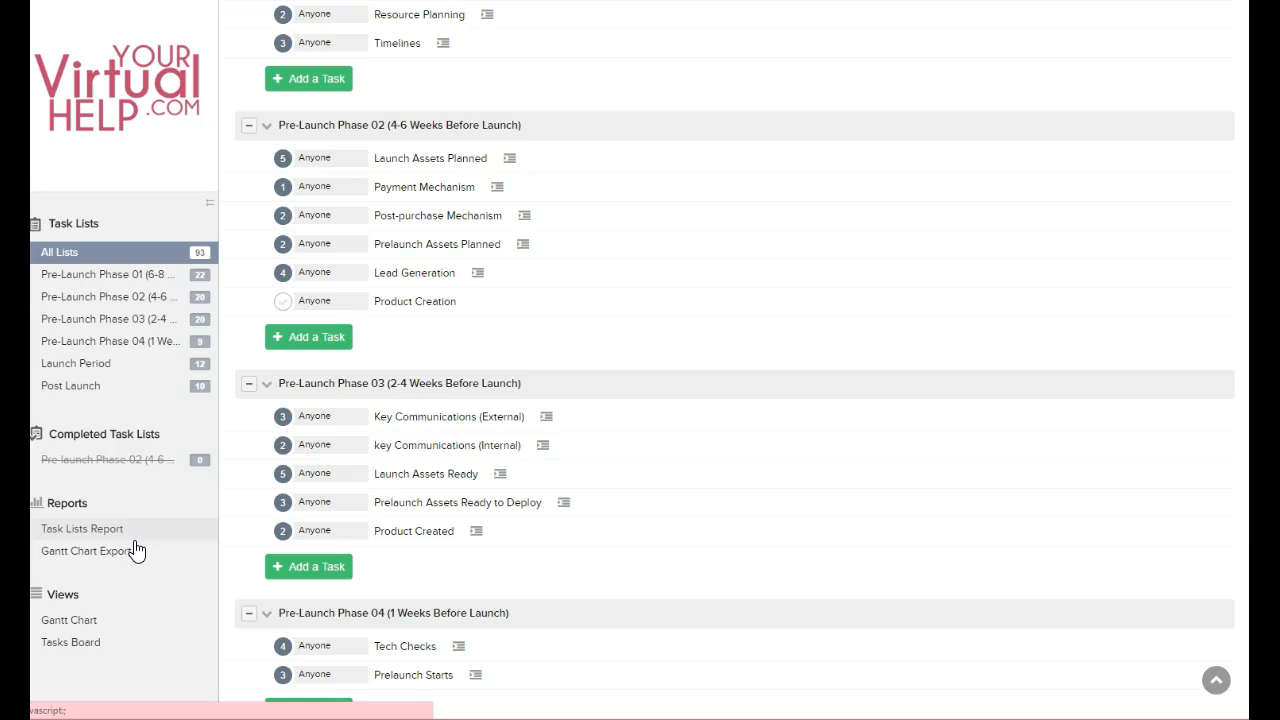
{"action": "scroll", "coordinate": [763, 594], "scroll_direction": "down", "scroll_amount": 4}
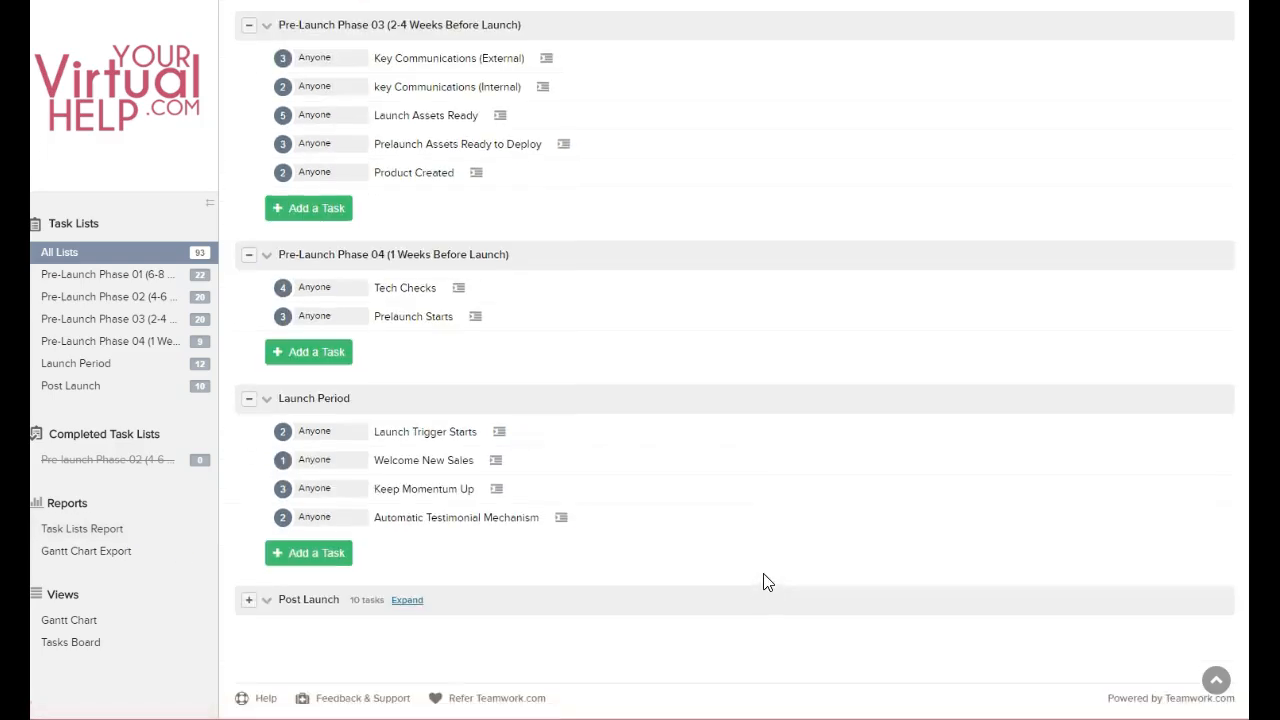
{"action": "scroll", "coordinate": [763, 581], "scroll_direction": "up", "scroll_amount": 9}
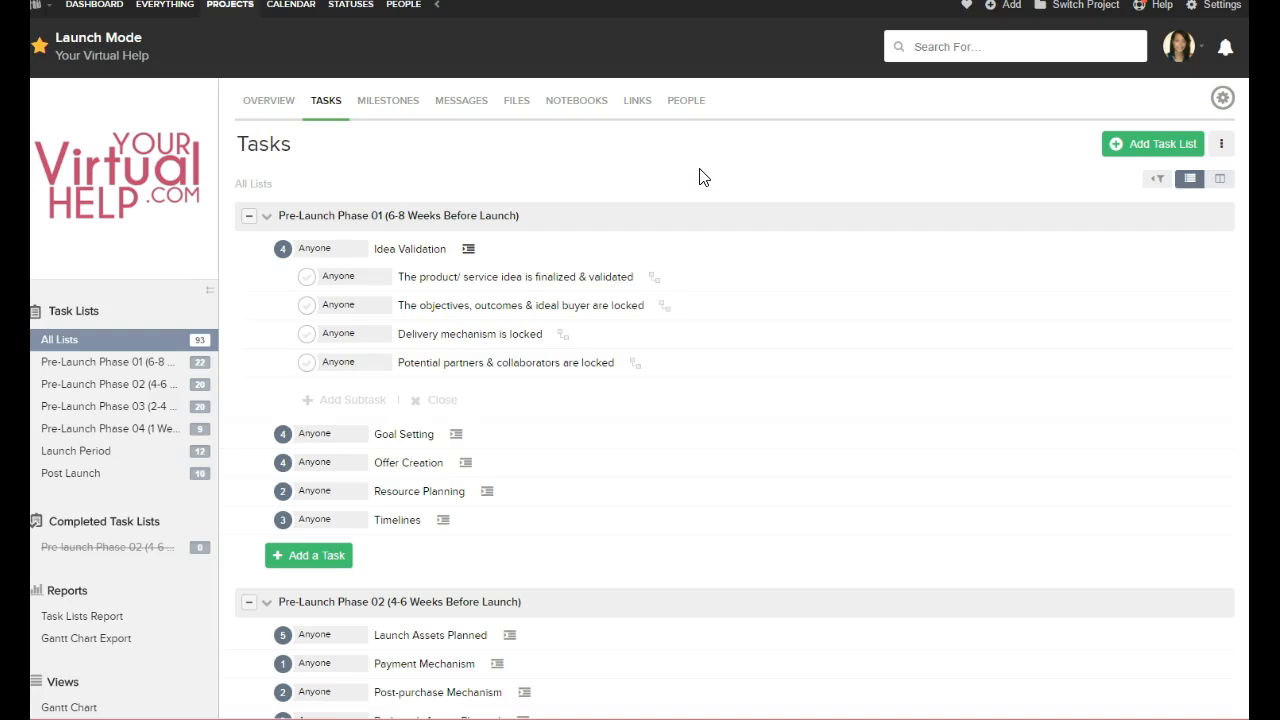
{"action": "mouse_move", "coordinate": [737, 231]}
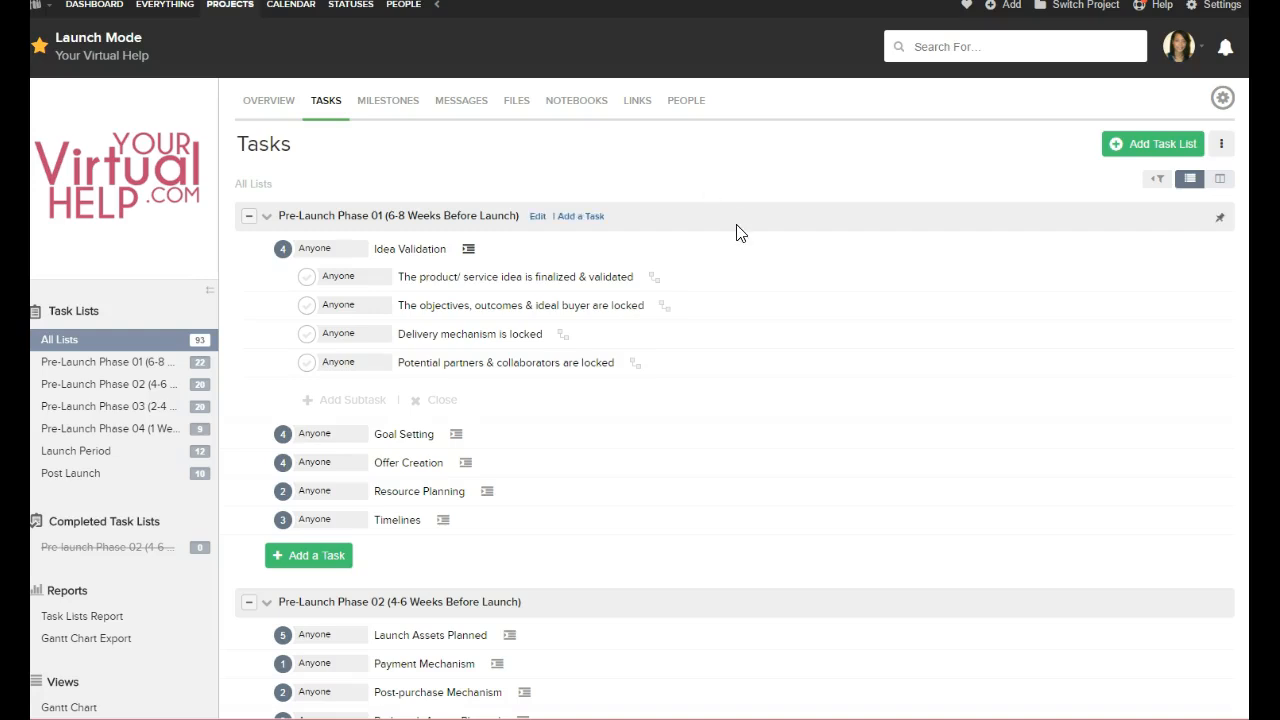